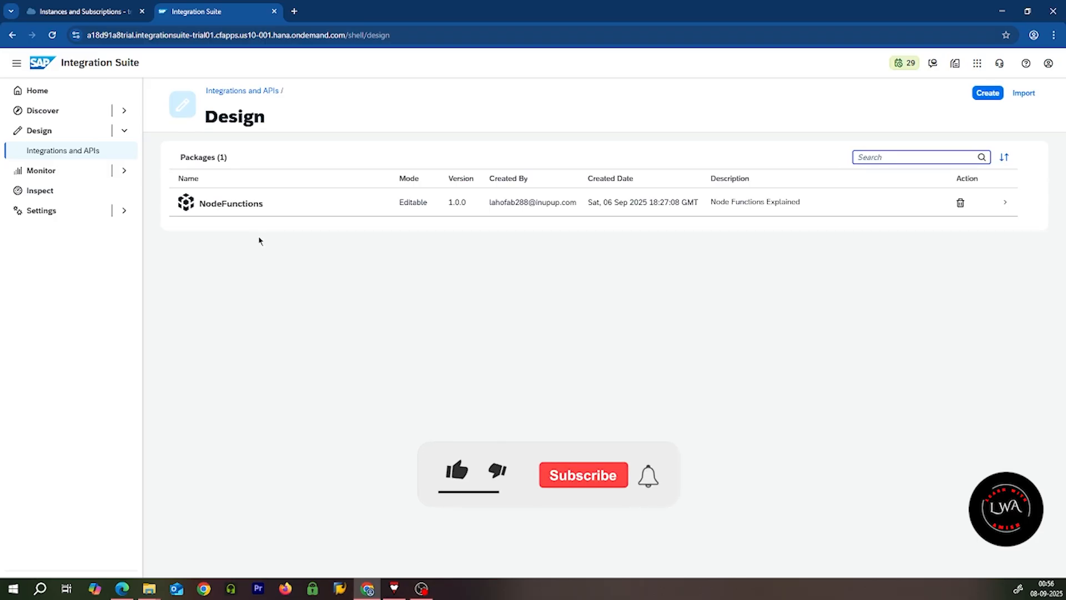
# - Open the artifacts of the NodeFunctions package and switch the package to edit mode
pyautogui.click(397, 214)
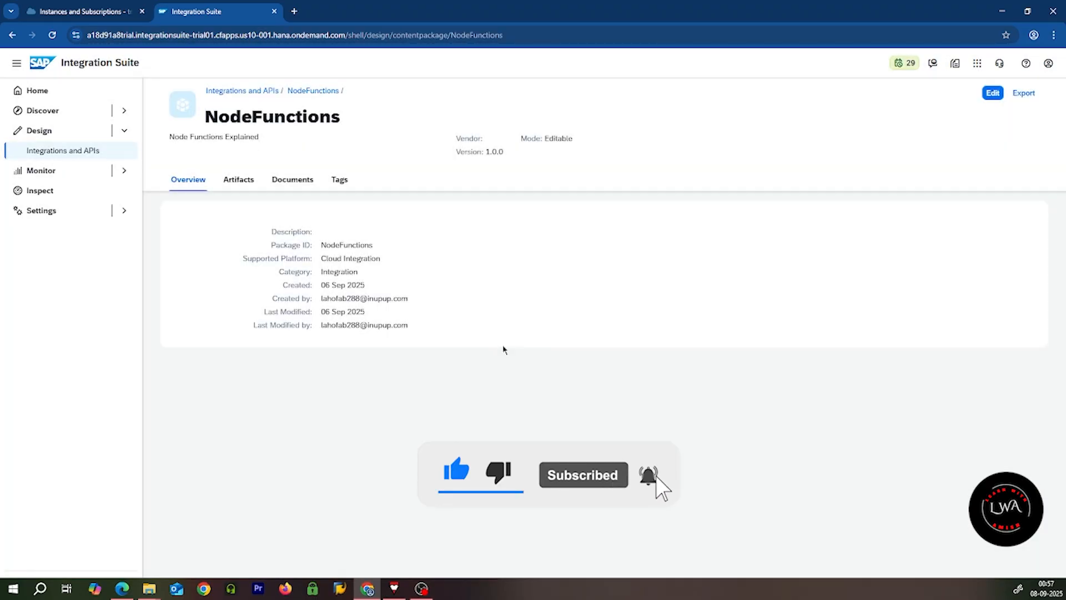
pyautogui.click(239, 196)
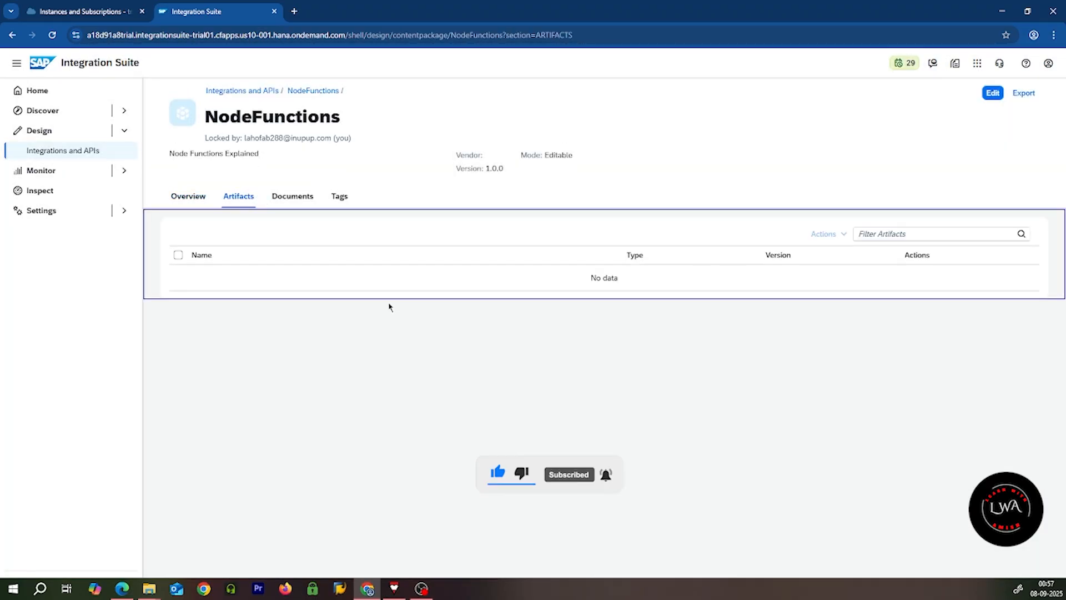
pyautogui.click(993, 93)
pyautogui.click(565, 337)
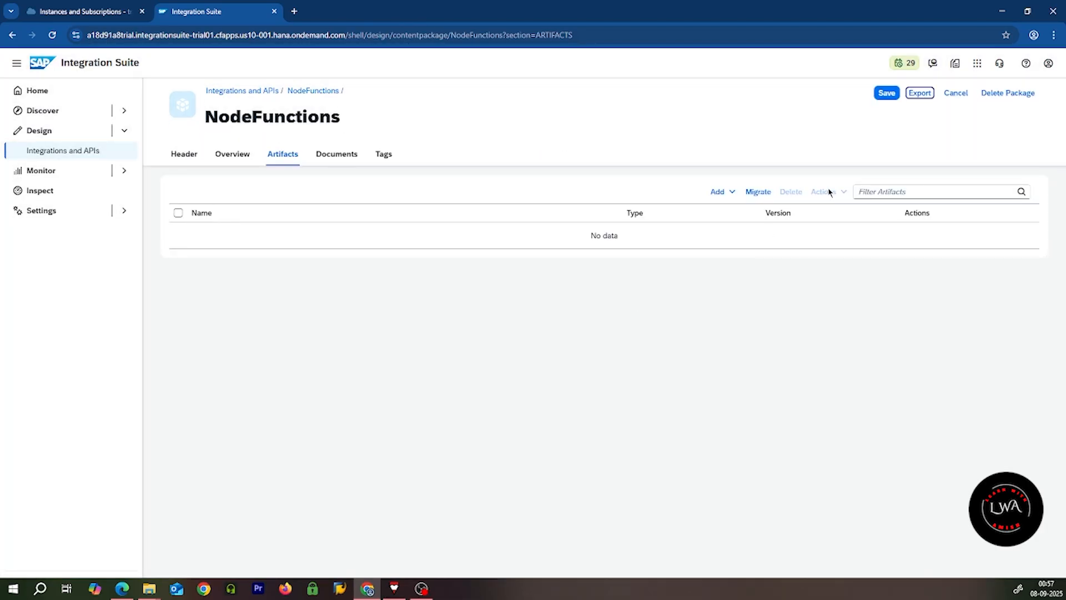
# - Add a new integration flow named "RemoveContext and SplitByValue" to the package
pyautogui.click(722, 192)
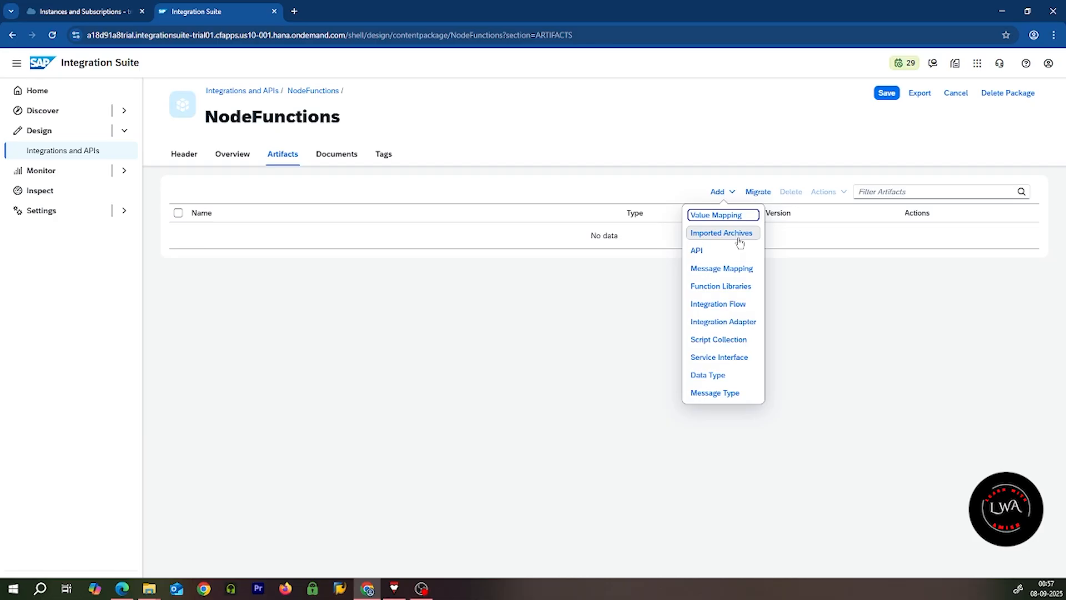
pyautogui.click(722, 305)
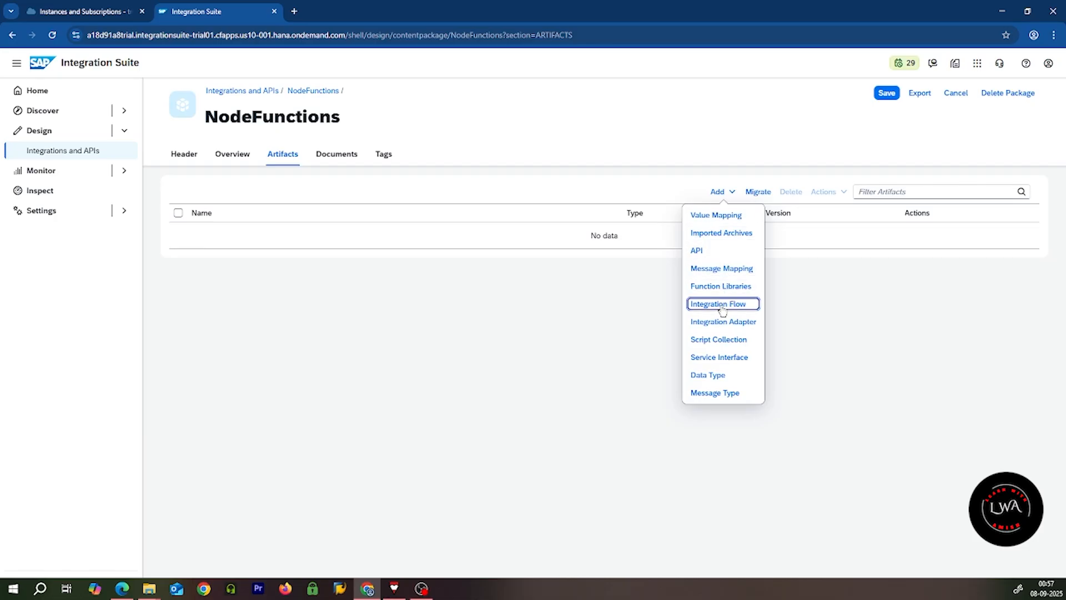
pyautogui.click(722, 306)
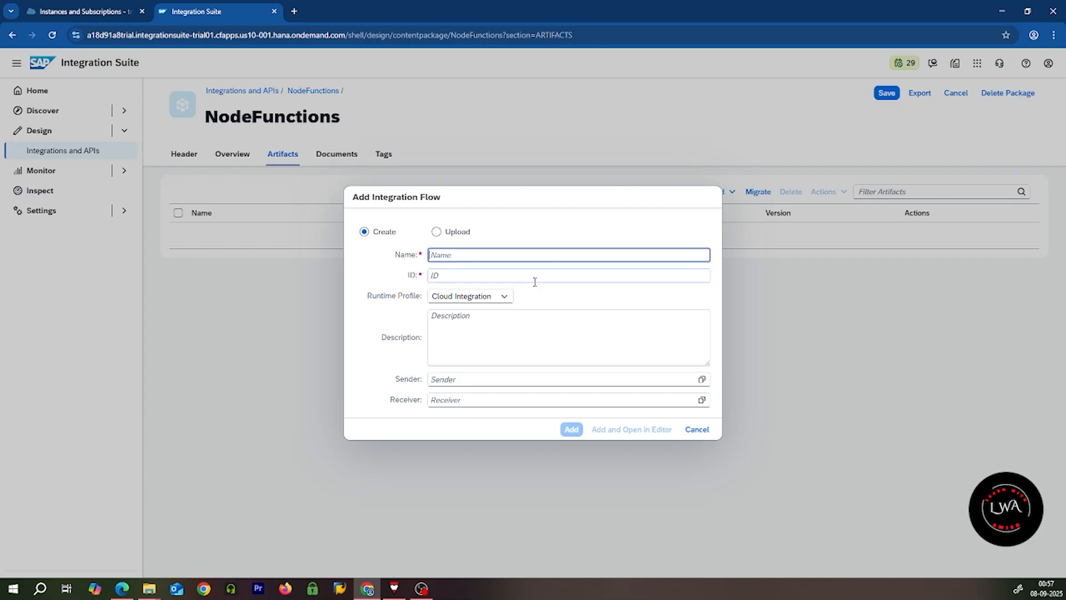
pyautogui.write('Remov')
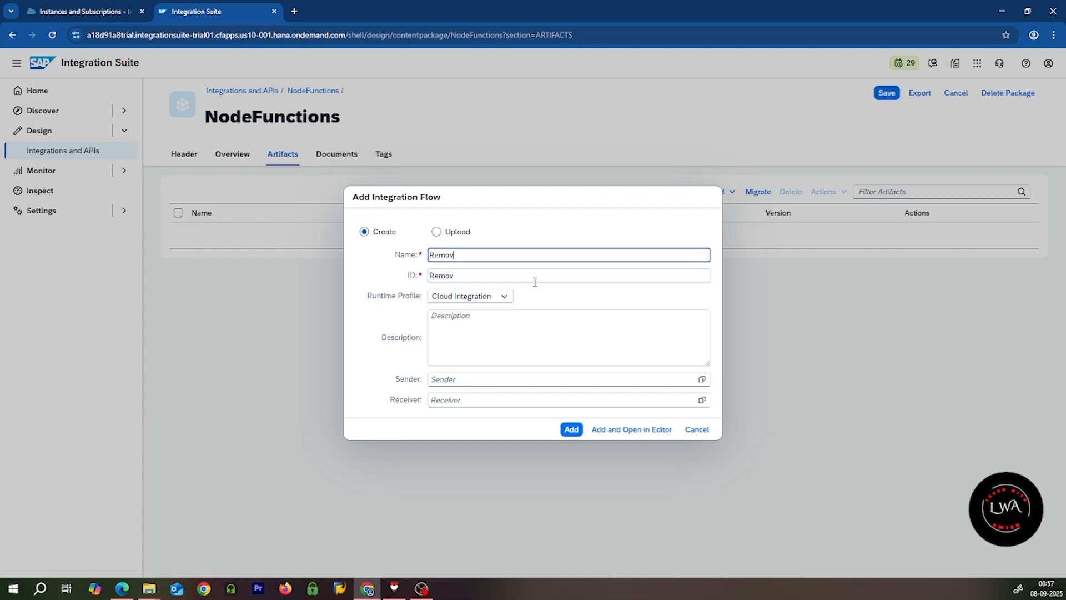
pyautogui.write('eContext and S')
pyautogui.press('BackSpace')
pyautogui.press('BackSpace')
pyautogui.write('SplitBy')
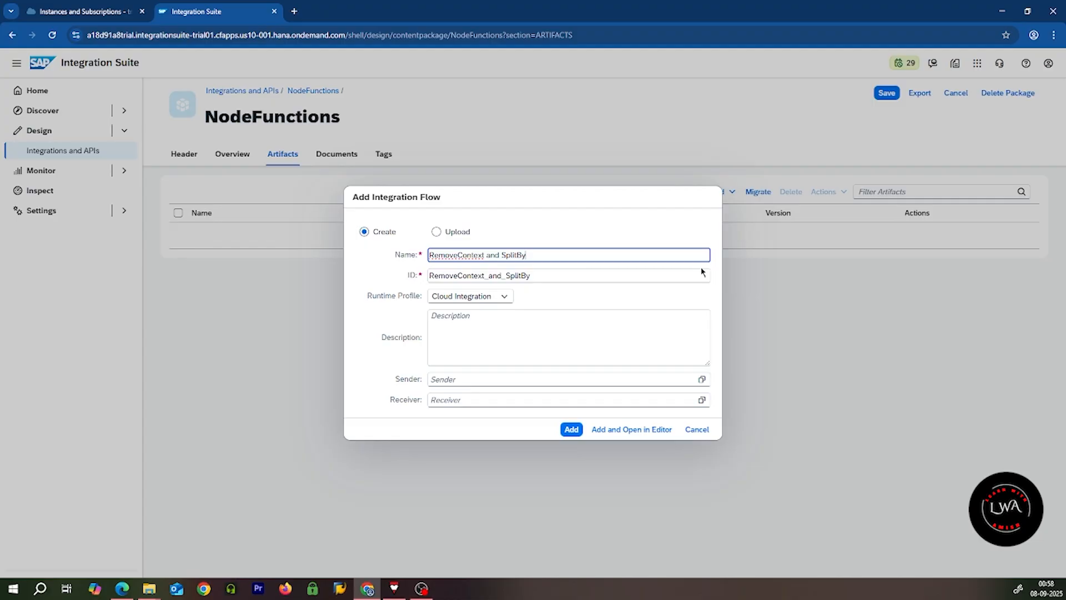
pyautogui.write(' Value')
pyautogui.press('BackSpace')
pyautogui.press('Return')
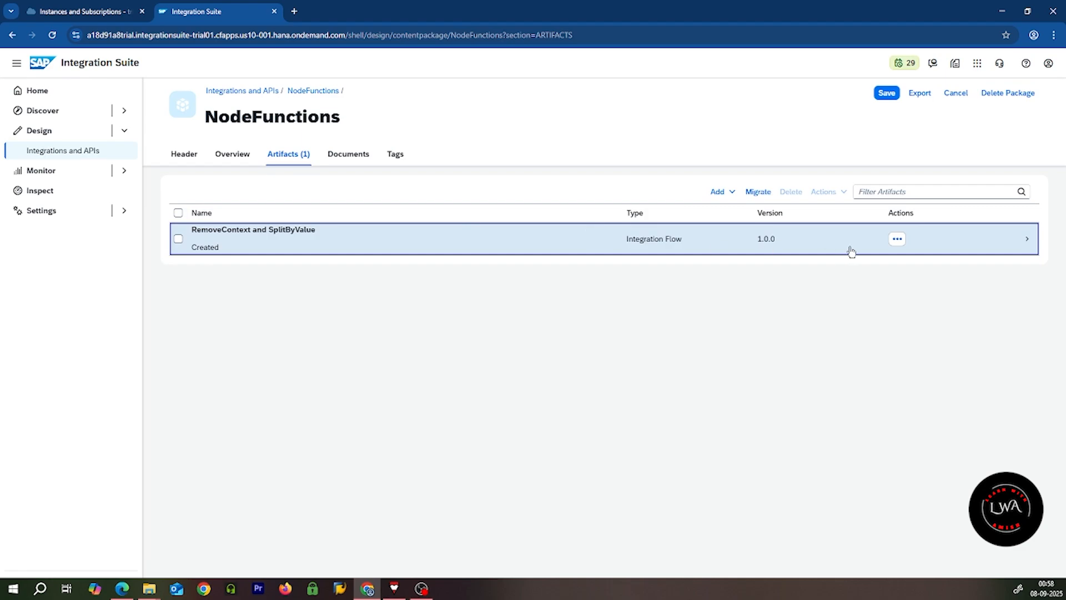
# - Open the RemoveContext and SplitByValue flow for editing and add a Message Mapping step directly after the Start event
pyautogui.click(655, 261)
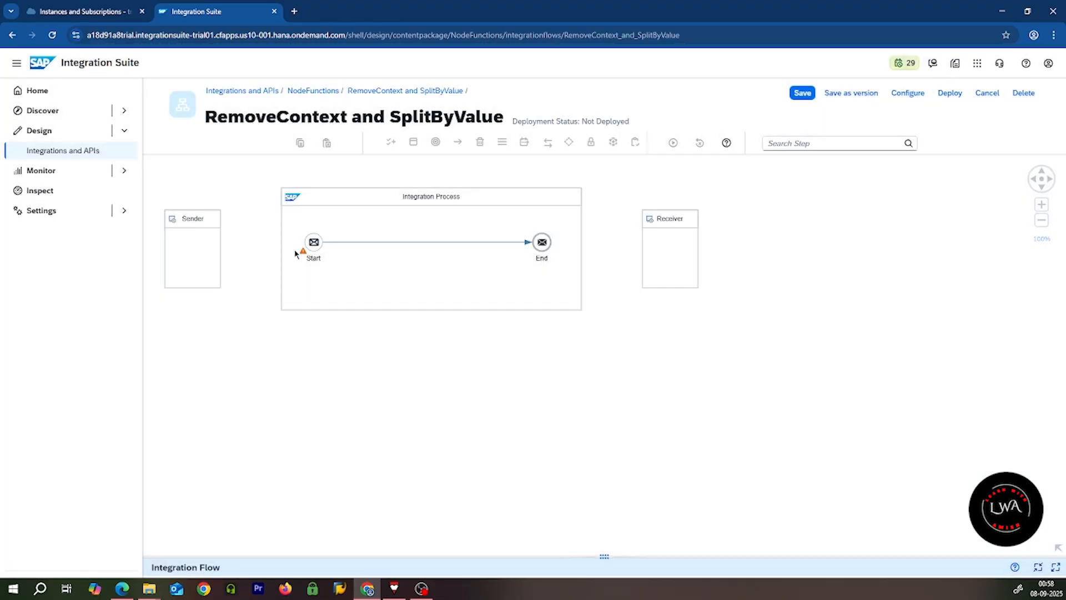
pyautogui.click(312, 245)
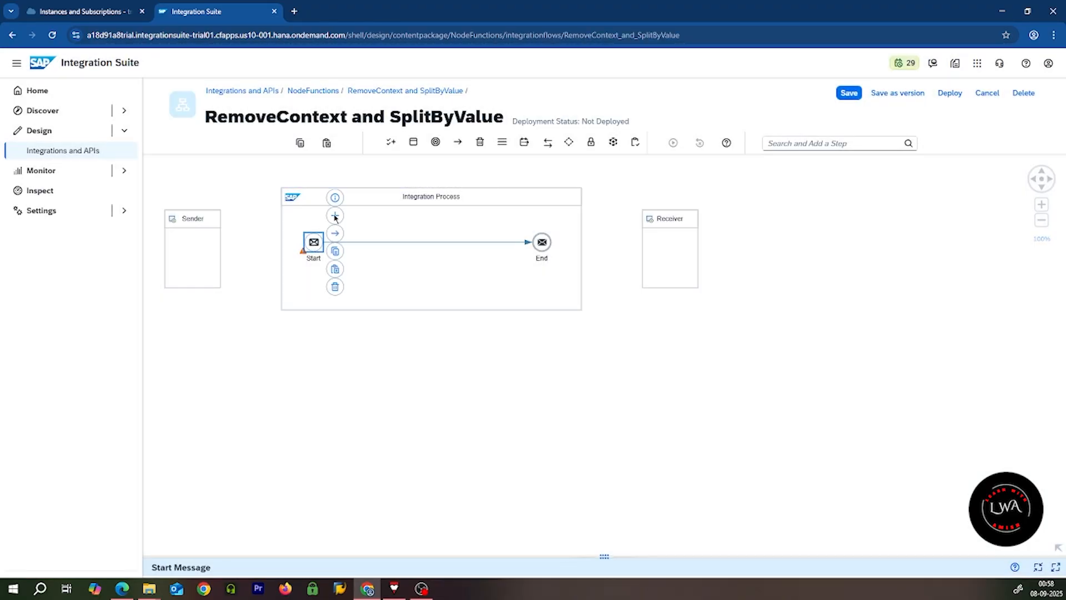
pyautogui.click(335, 217)
pyautogui.click(383, 198)
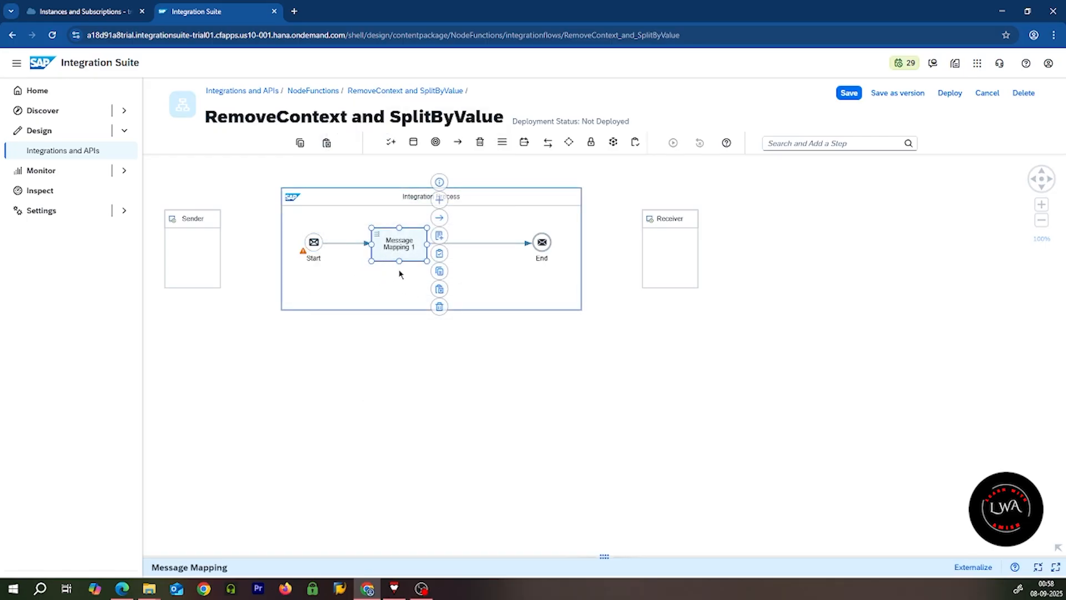
# - Create a message mapping named "MM_SplitByValue_and_RemoveContext" for the Message Mapping 1 step
pyautogui.click(440, 236)
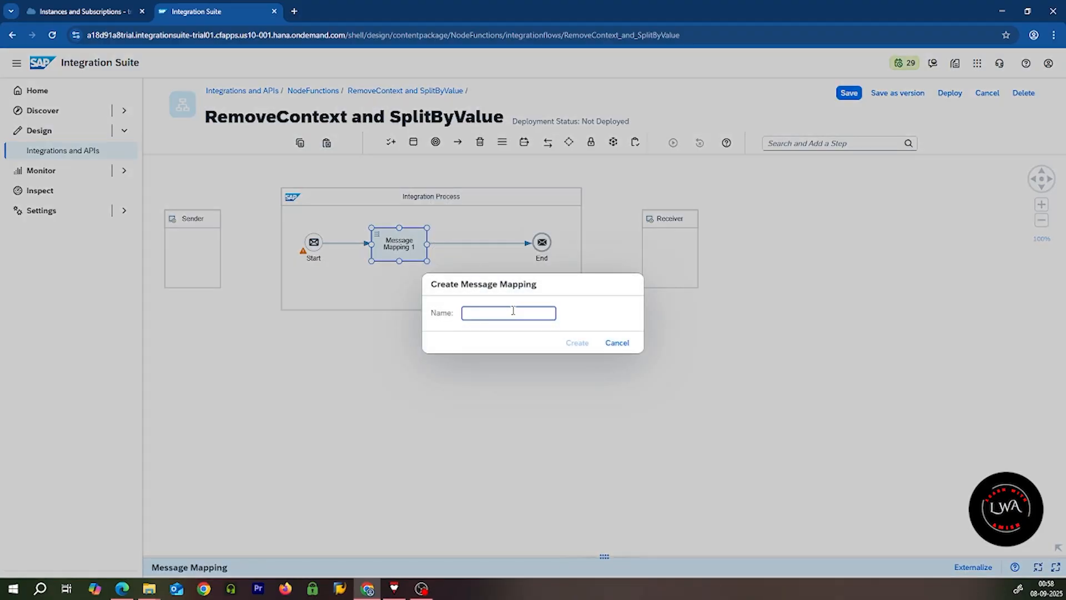
pyautogui.write('MM_SplitByValue')
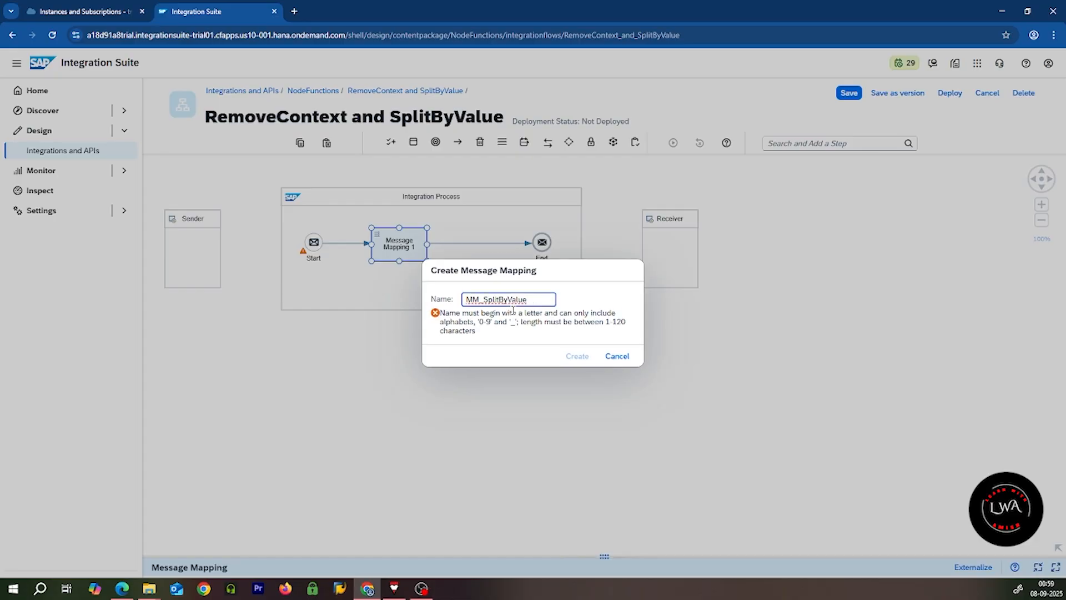
pyautogui.write('_and_RemoveConte')
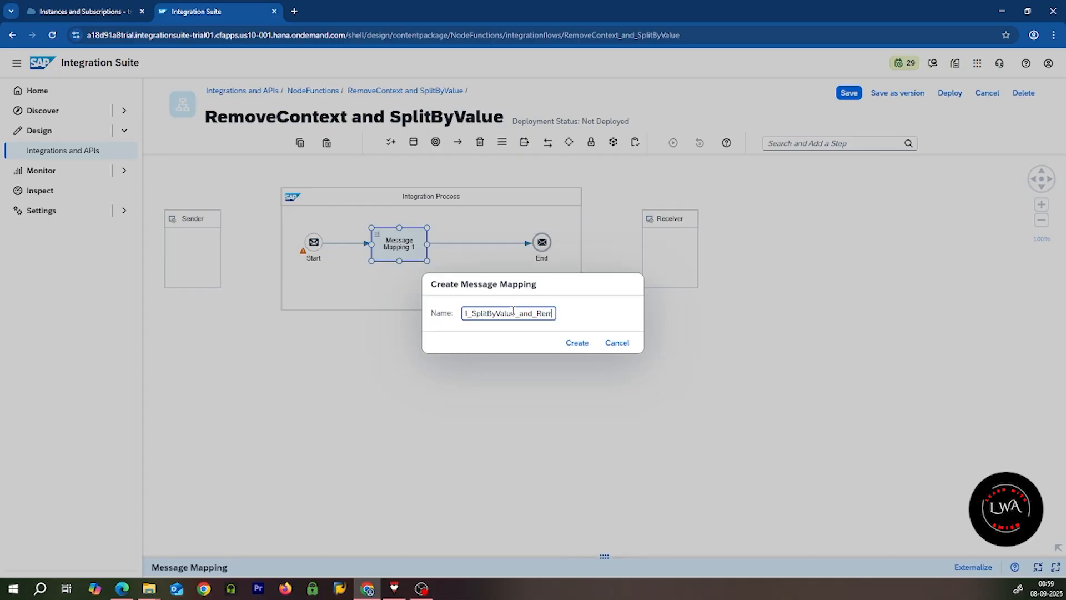
pyautogui.write('xt')
pyautogui.click(576, 342)
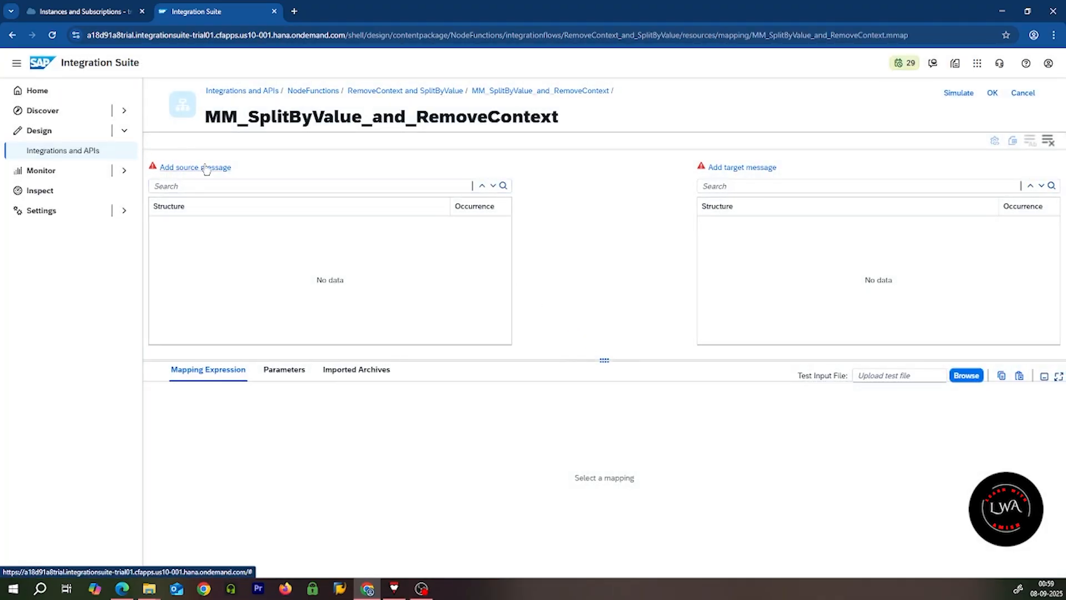
# - Upload Source.xsd from the file system as the mapping's source message and expand its Line node
pyautogui.click(222, 170)
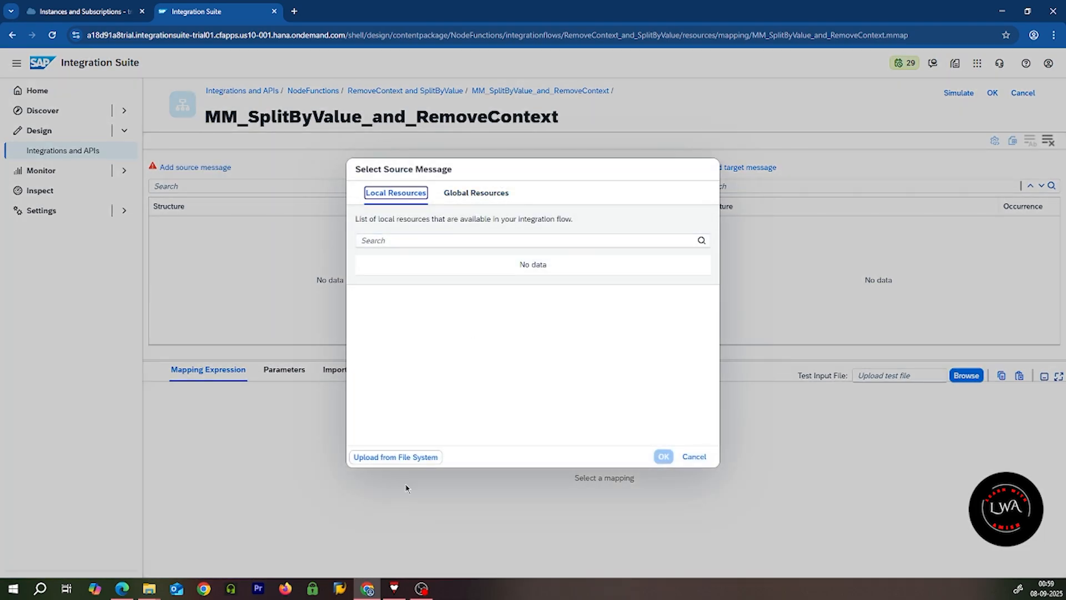
pyautogui.click(398, 458)
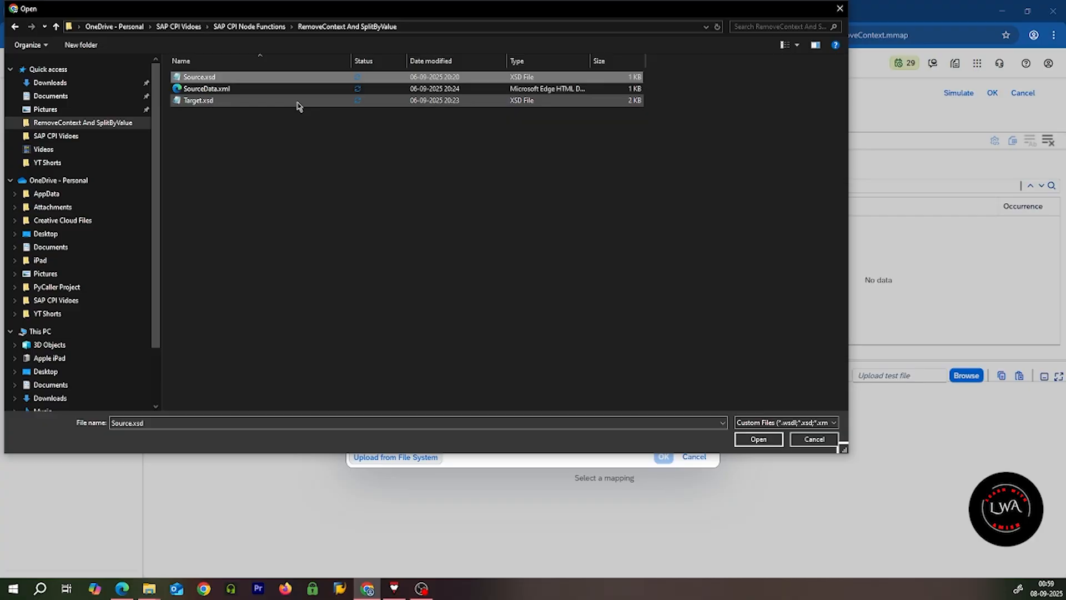
pyautogui.click(758, 438)
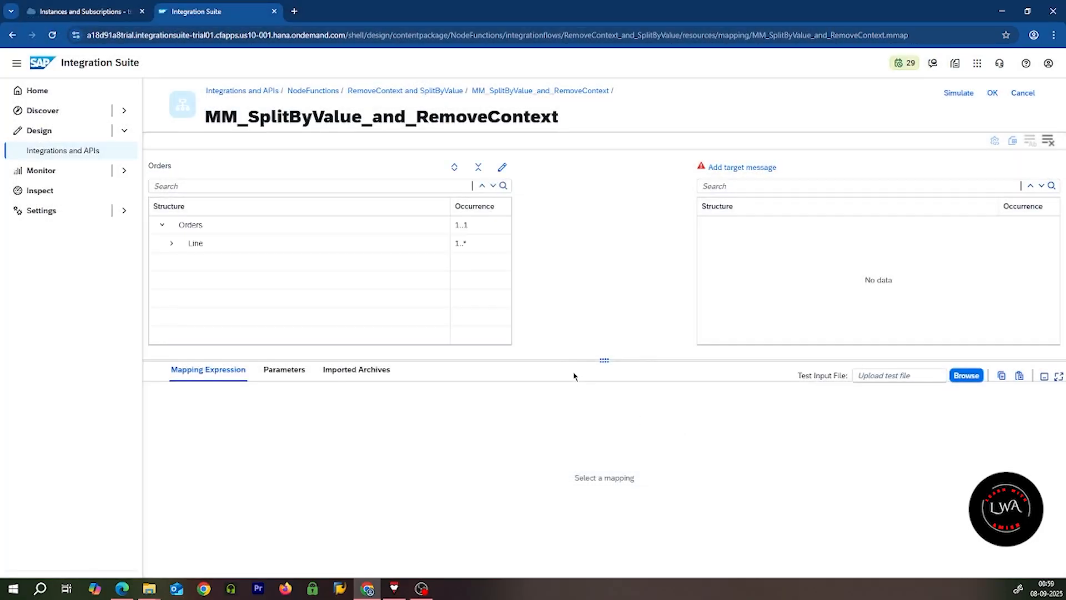
pyautogui.click(172, 243)
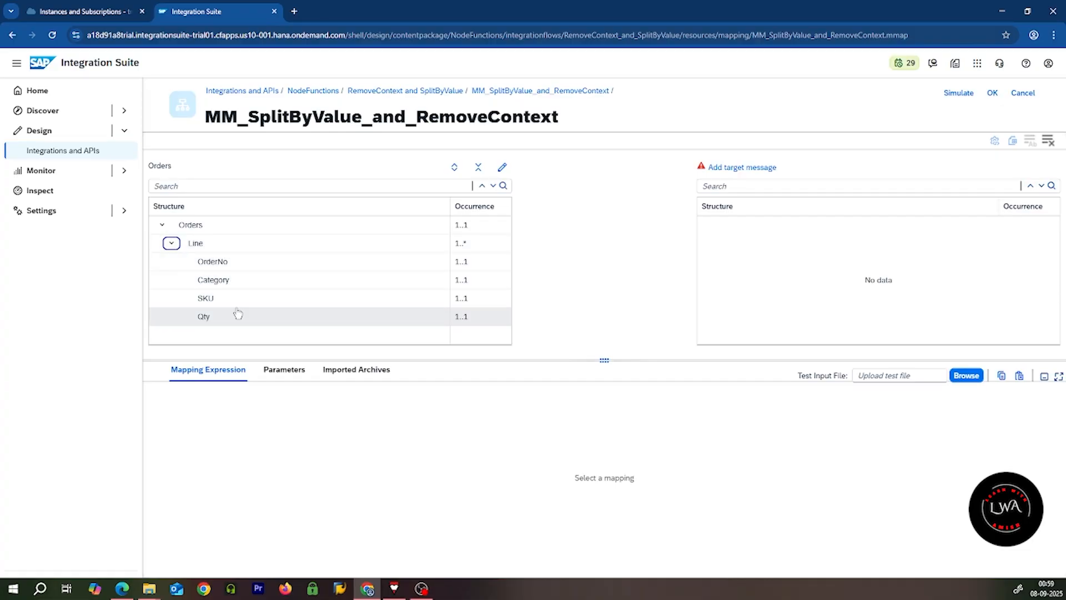
# - Upload Target.xsd from the file system as the mapping's target message
pyautogui.click(758, 170)
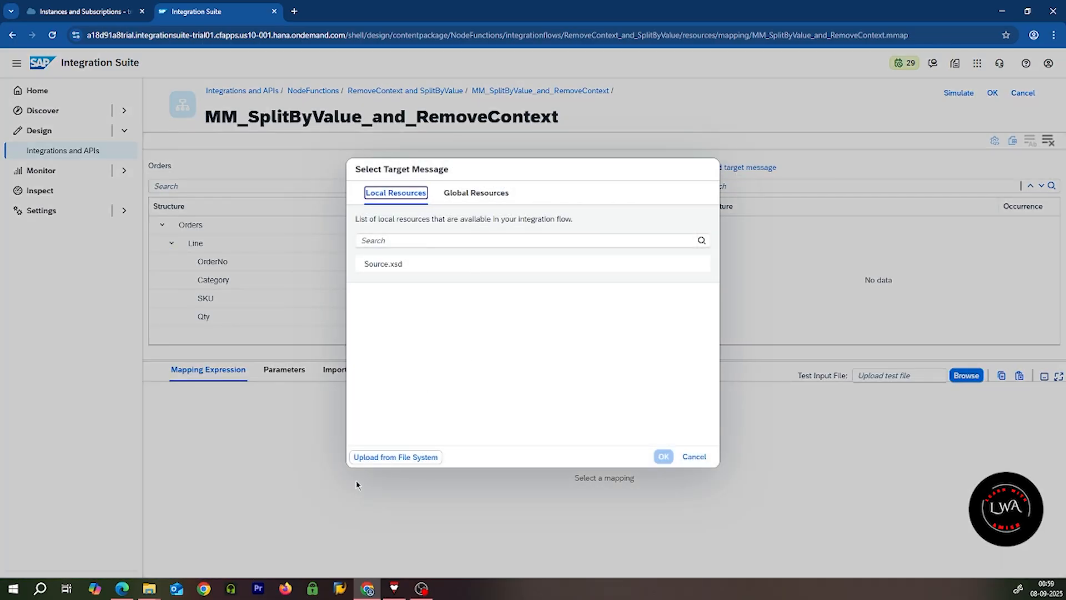
pyautogui.click(397, 464)
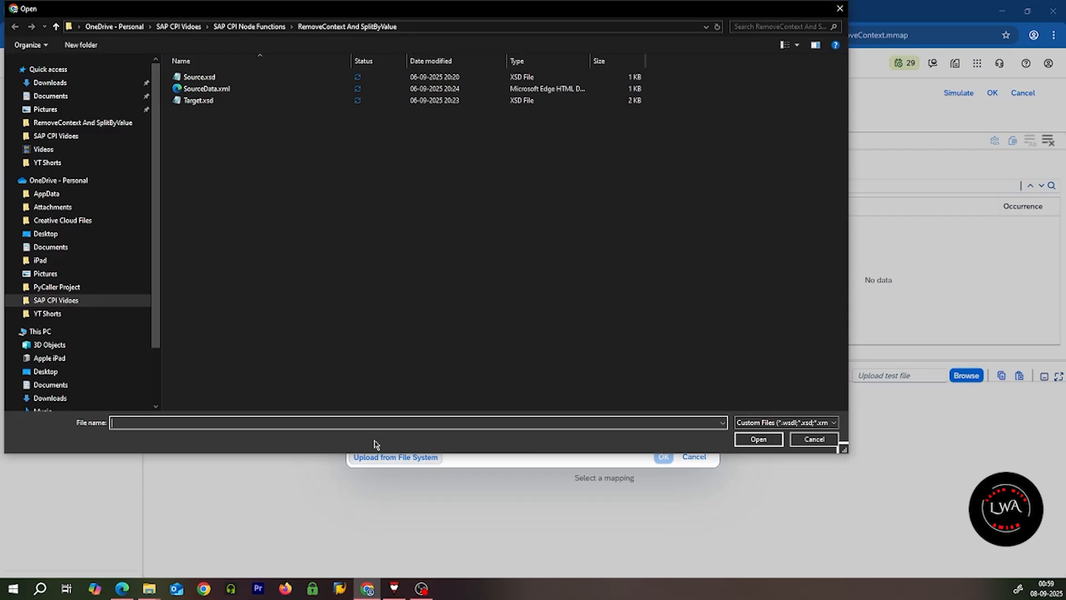
pyautogui.click(254, 100)
pyautogui.click(759, 439)
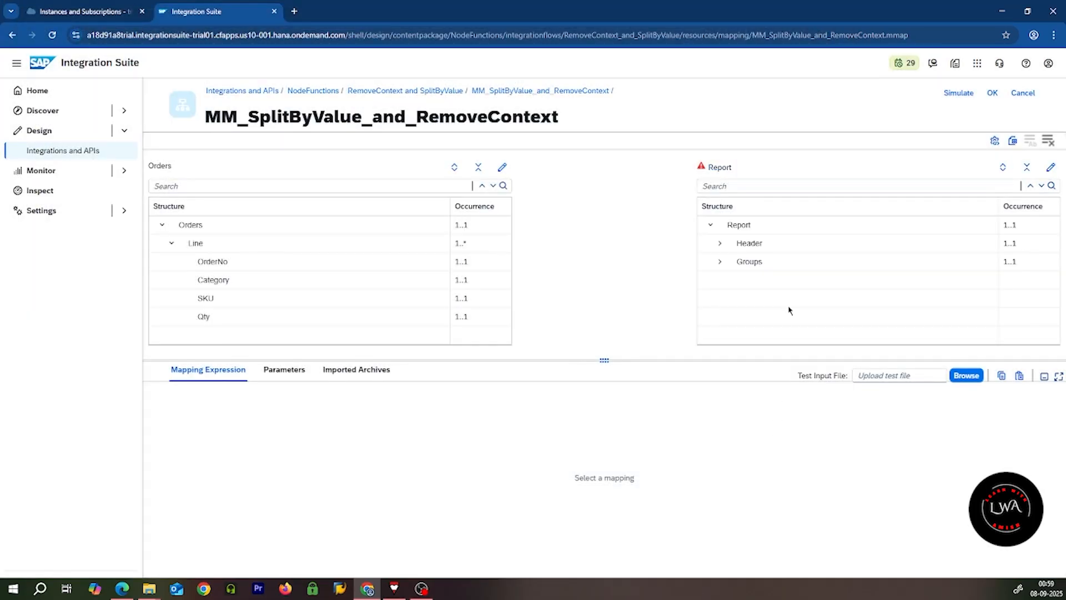
# - Enlarge the structure area and expand the Header, Groups, Order and Item nodes to examine the target Report structure
pyautogui.moveTo(604, 360); pyautogui.dragTo(608, 391)
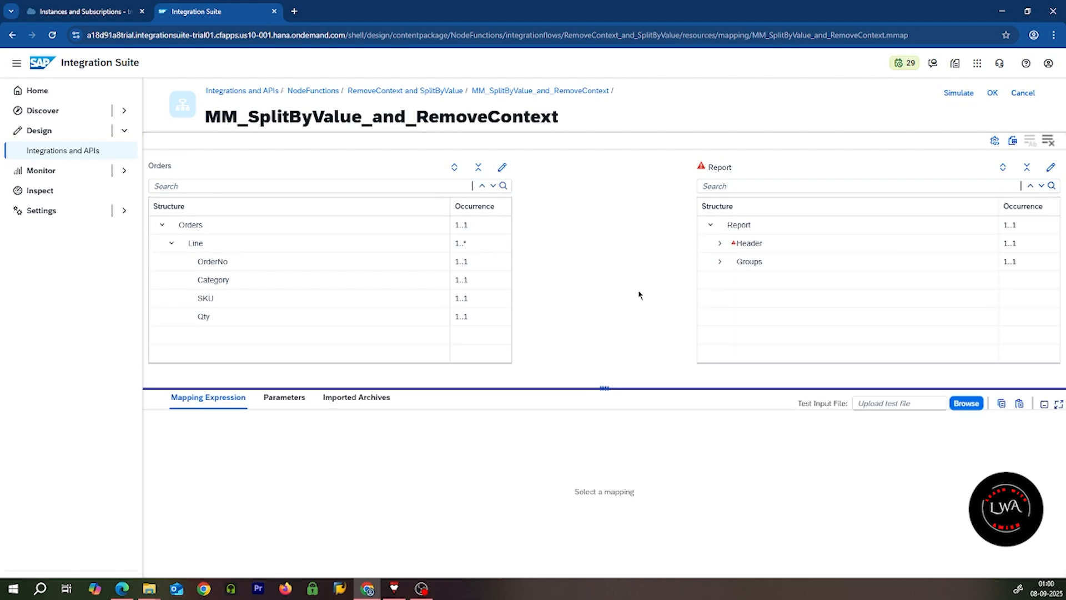
pyautogui.click(720, 243)
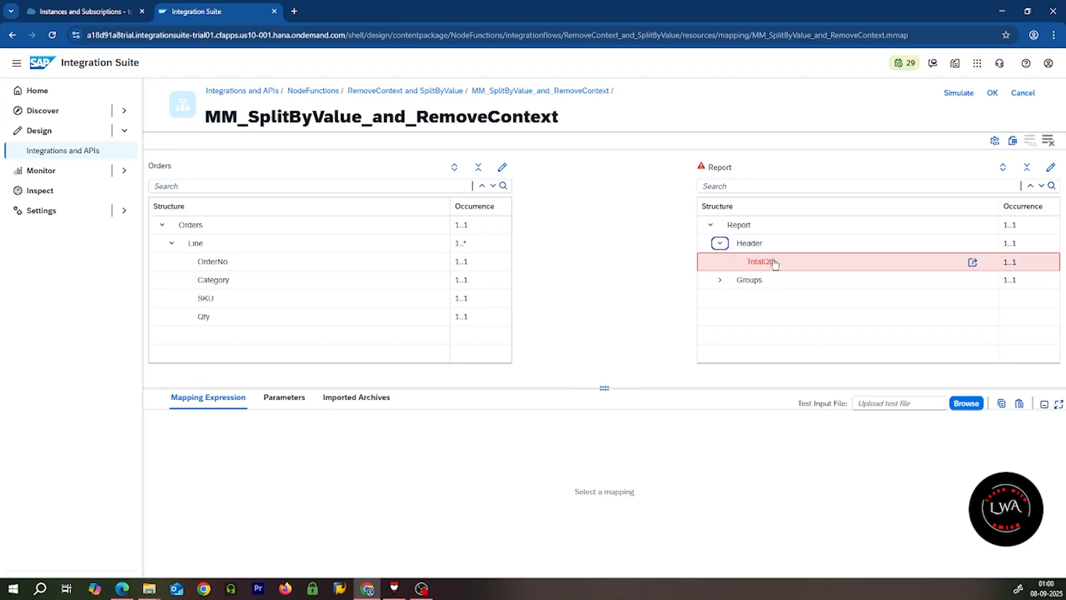
pyautogui.click(720, 280)
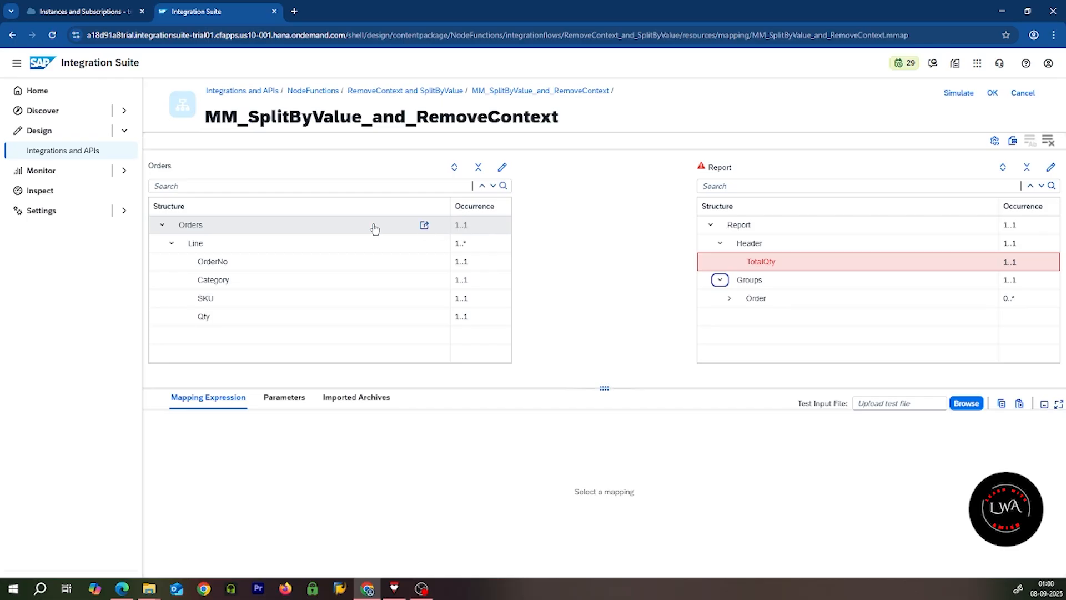
pyautogui.click(458, 246)
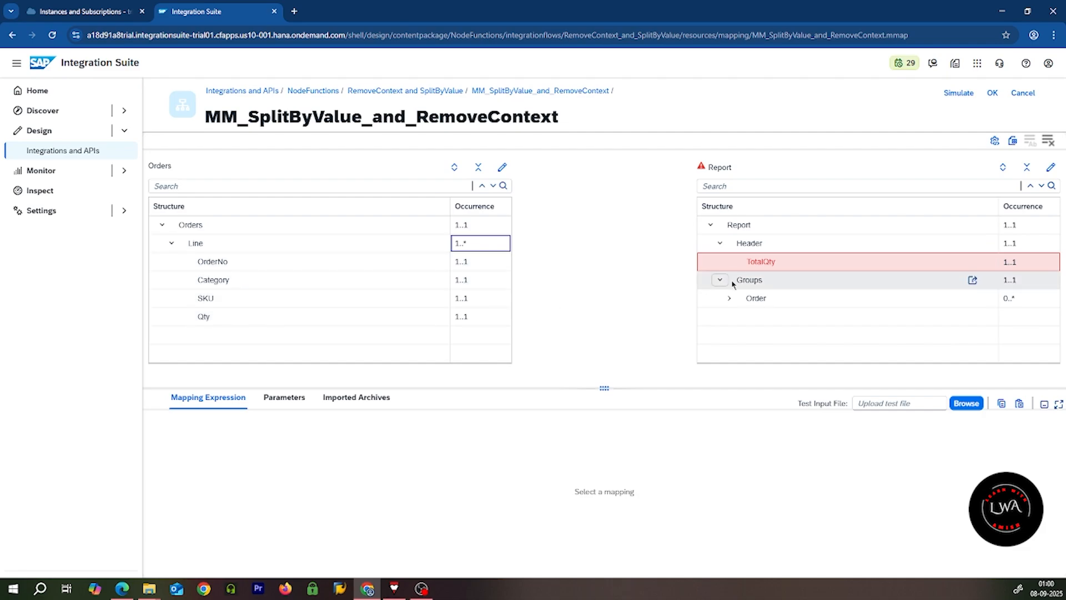
pyautogui.click(729, 298)
pyautogui.click(733, 357)
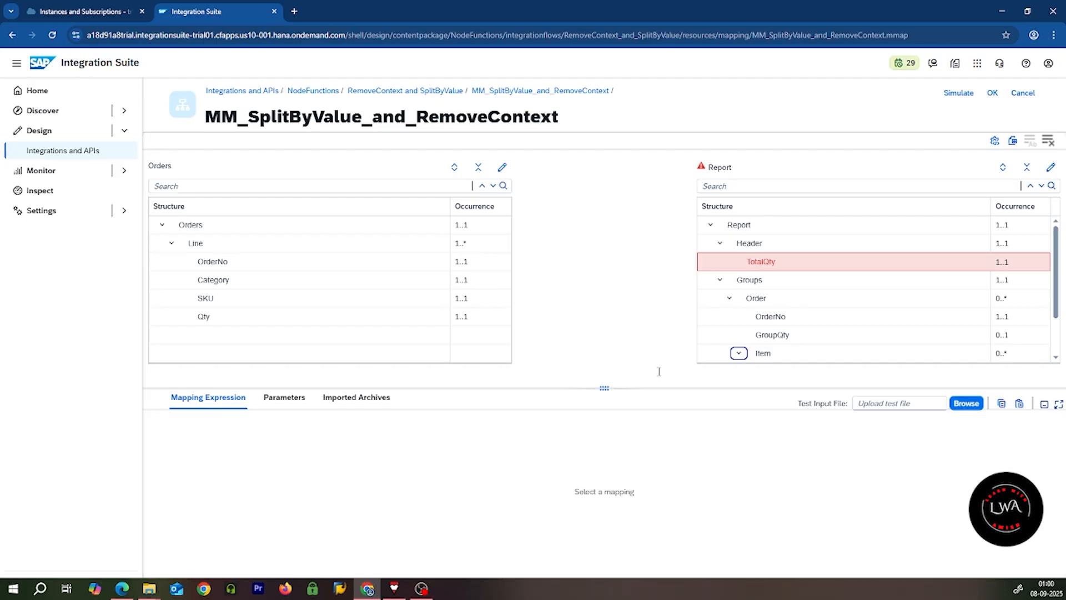
pyautogui.moveTo(604, 387); pyautogui.dragTo(604, 427)
pyautogui.scroll(-1, 807, 349)
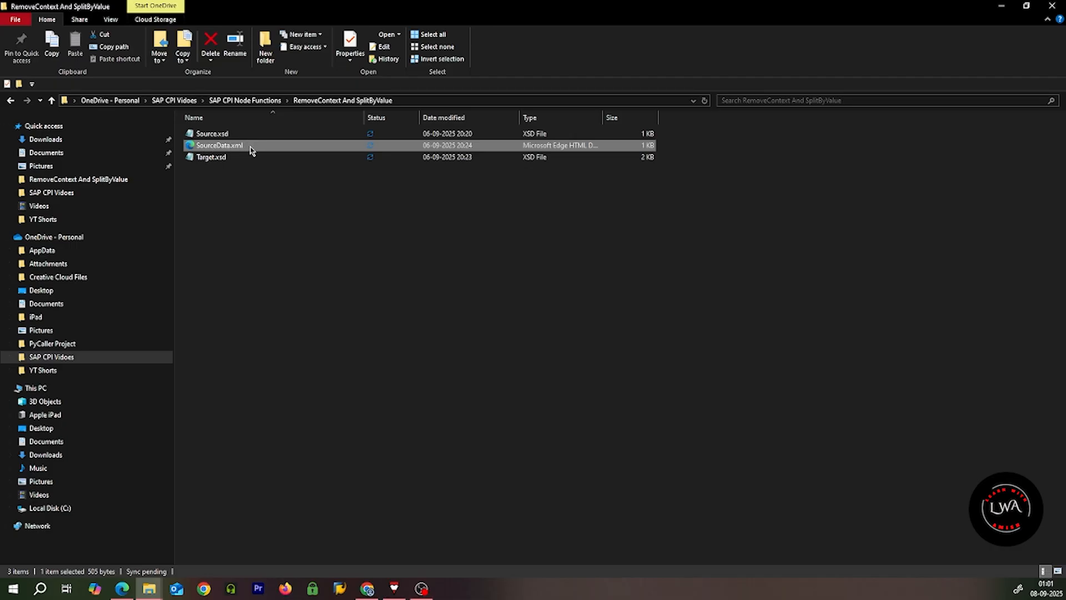
# - Open SourceData.xml from the RemoveContext And SplitByValue folder and tick the Orders and first Line elements with the annotation pen
pyautogui.doubleClick(250, 150)
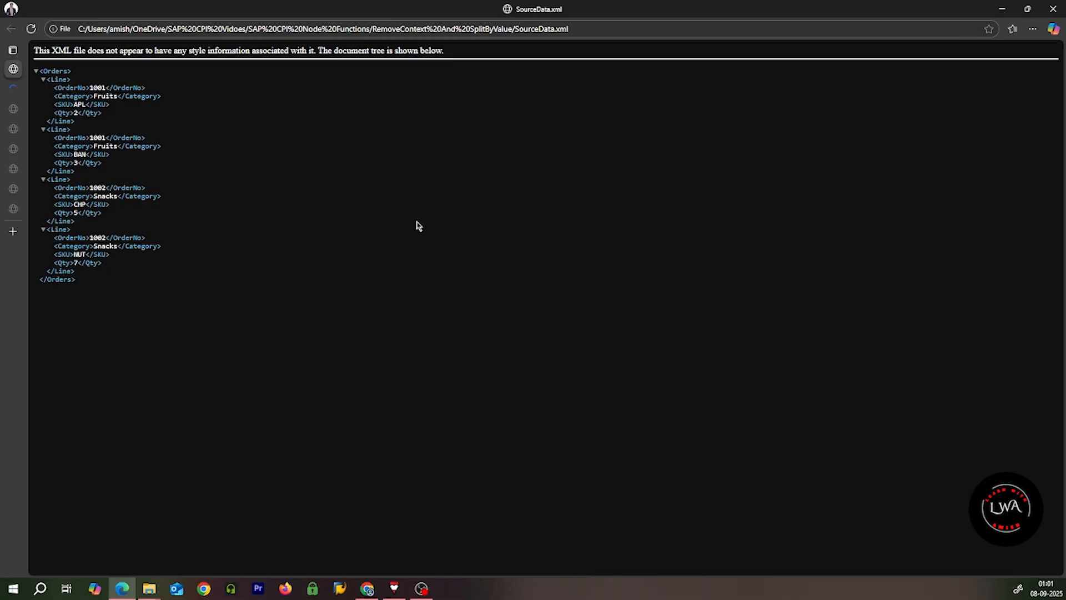
pyautogui.hotkey('ctrl', 'shift', '3')
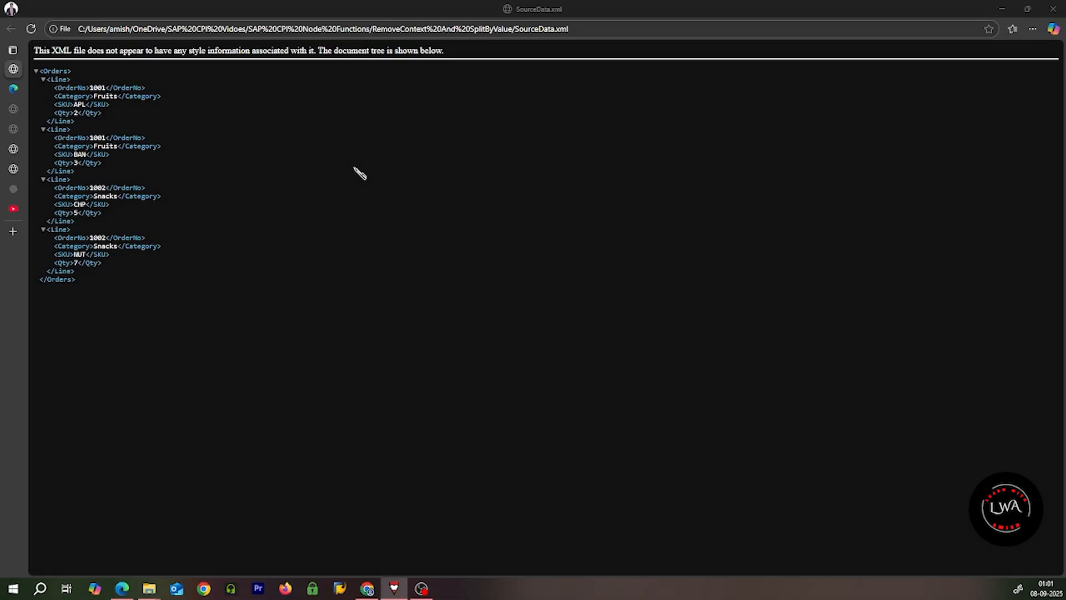
pyautogui.moveTo(76, 74); pyautogui.dragTo(105, 67)
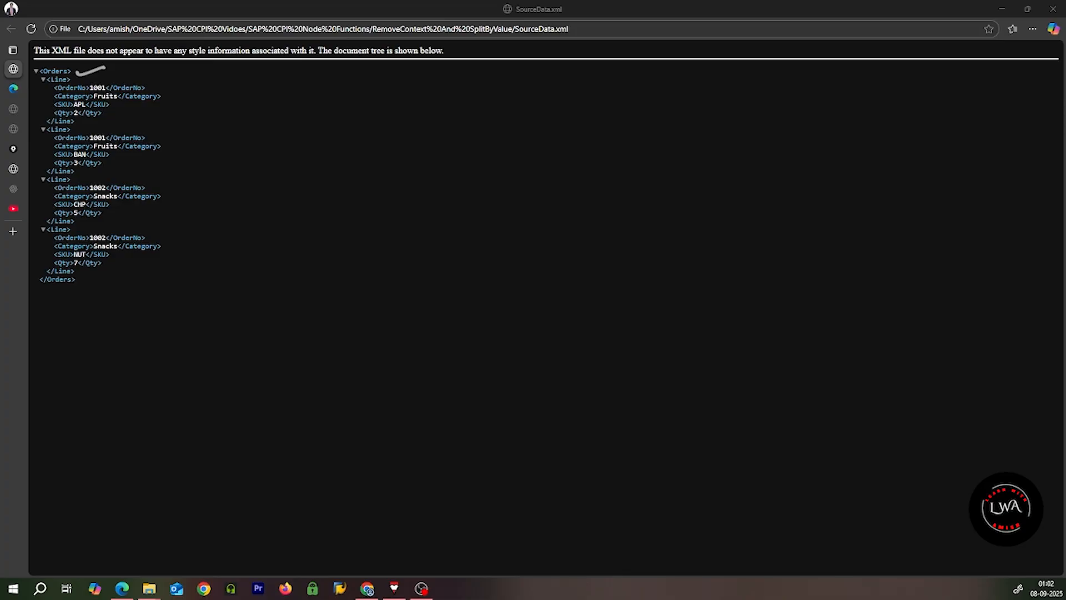
pyautogui.moveTo(77, 83); pyautogui.dragTo(105, 74)
# - Draw an arrow from the first OrderNo, handwrite "Queue" beside it, and list the first two order numbers after another arrow
pyautogui.moveTo(150, 89); pyautogui.dragTo(261, 81)
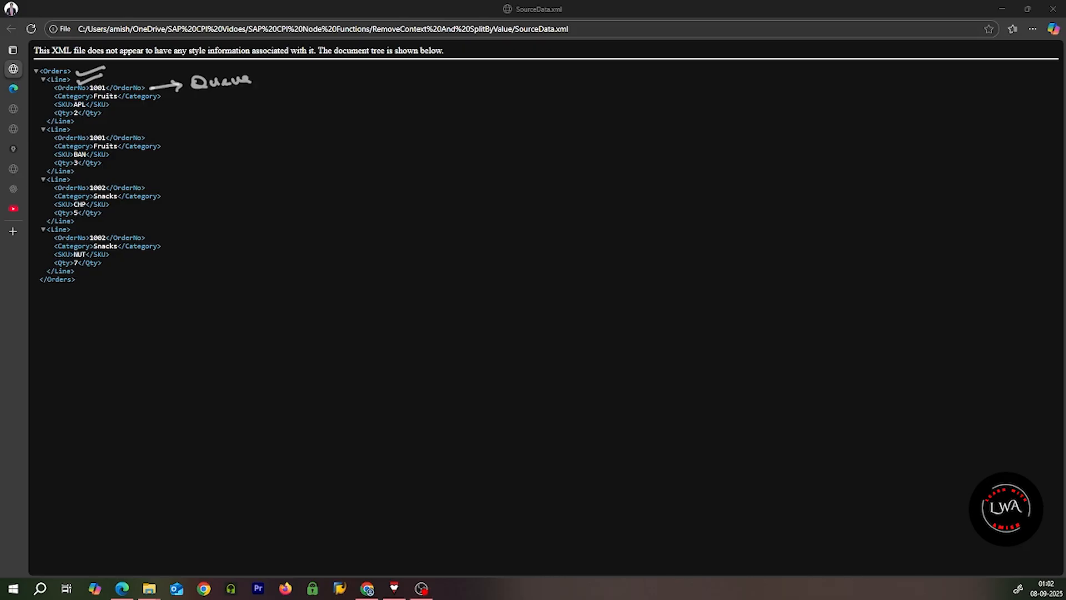
pyautogui.moveTo(261, 82); pyautogui.dragTo(297, 88)
pyautogui.moveTo(304, 78); pyautogui.dragTo(339, 86)
pyautogui.moveTo(353, 74)
pyautogui.mouseDown()
pyautogui.moveTo(354, 88)
pyautogui.moveTo(380, 77)
pyautogui.moveTo(404, 86)
pyautogui.mouseUp()
# - Tick the OrderNo elements of the second, third and fourth lines and complete the handwritten queue with the last two order numbers
pyautogui.moveTo(156, 137); pyautogui.dragTo(186, 134)
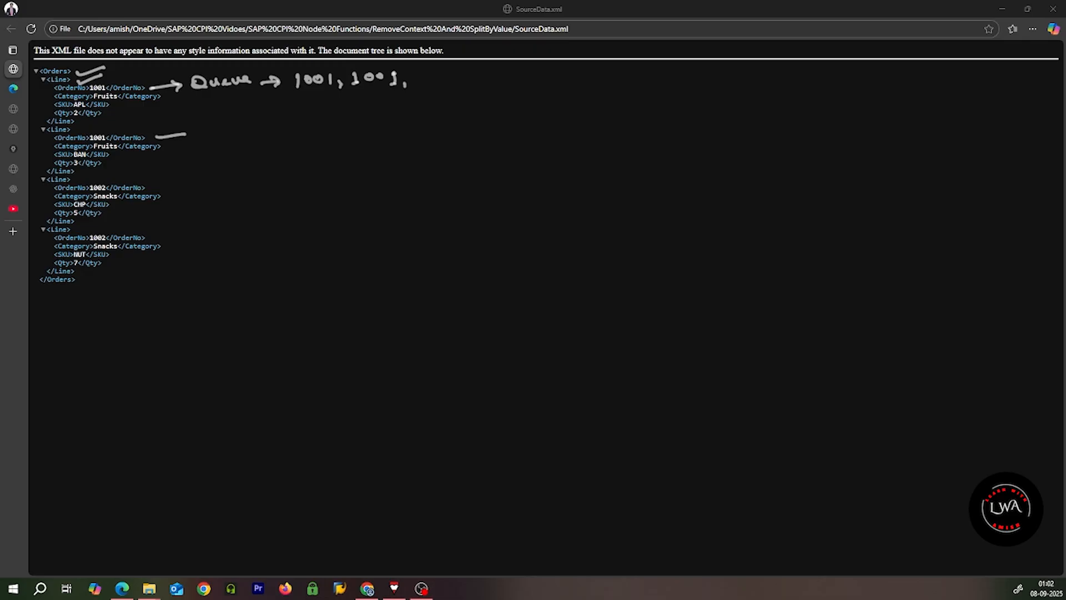
pyautogui.moveTo(152, 189); pyautogui.dragTo(183, 182)
pyautogui.moveTo(422, 73)
pyautogui.mouseDown()
pyautogui.moveTo(423, 85)
pyautogui.moveTo(436, 76)
pyautogui.mouseUp()
pyautogui.moveTo(446, 75); pyautogui.dragTo(469, 84)
pyautogui.moveTo(156, 238); pyautogui.dragTo(181, 231)
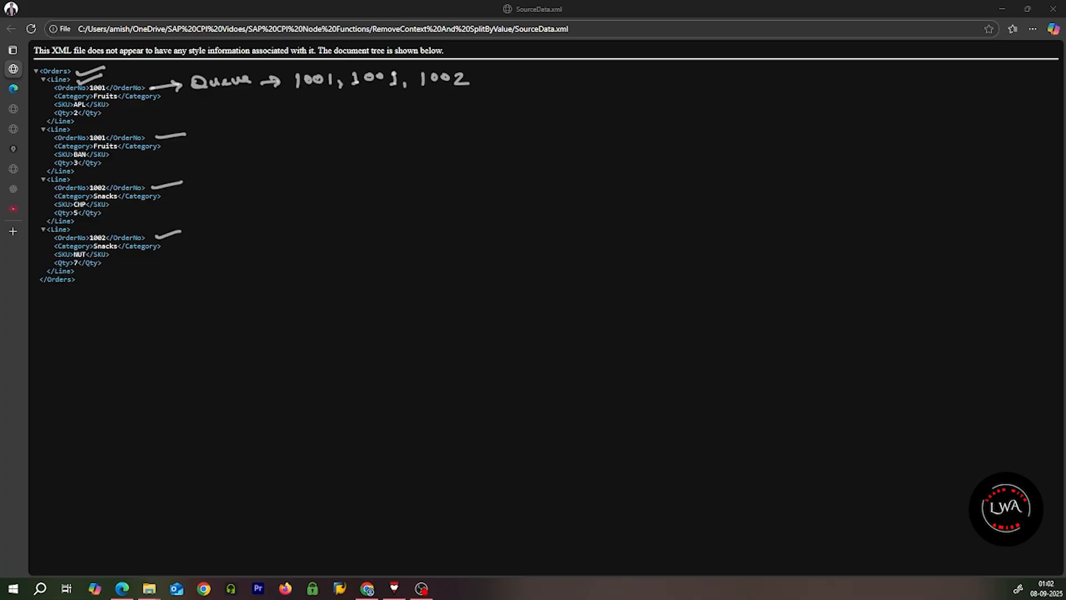
pyautogui.moveTo(481, 80); pyautogui.dragTo(529, 83)
# - Draw an arrow from the first Category, underline the two Fruits values and handwrite "Fruits, Fruits" beneath the order number queue
pyautogui.moveTo(164, 101)
pyautogui.mouseDown()
pyautogui.moveTo(188, 99)
pyautogui.moveTo(179, 105)
pyautogui.mouseUp()
pyautogui.moveTo(103, 98); pyautogui.dragTo(124, 94)
pyautogui.moveTo(304, 96)
pyautogui.mouseDown()
pyautogui.moveTo(294, 126)
pyautogui.moveTo(340, 100)
pyautogui.mouseUp()
pyautogui.moveTo(346, 98); pyautogui.dragTo(342, 111)
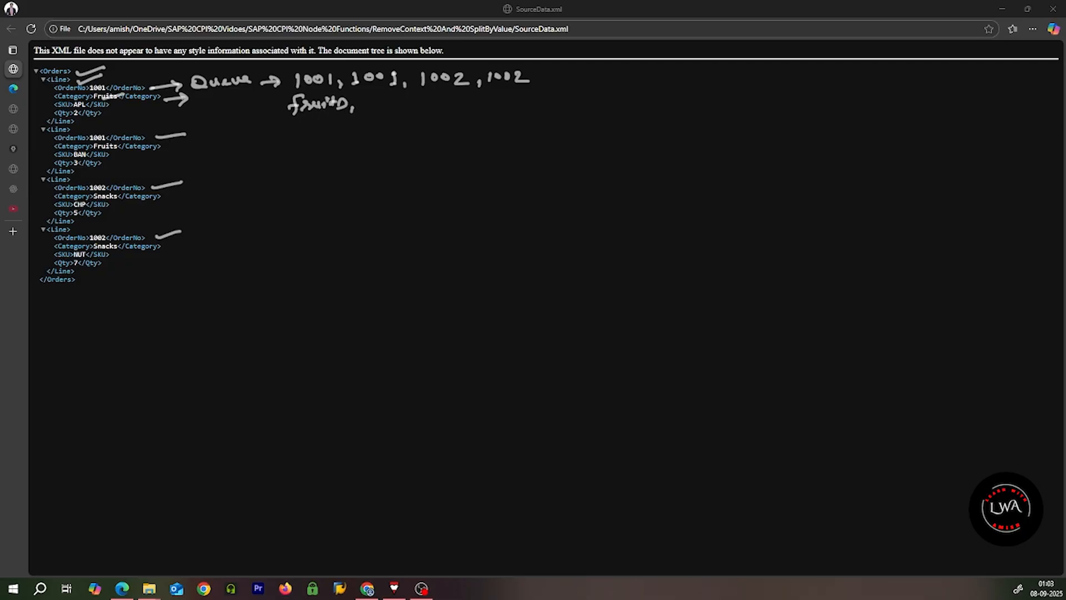
pyautogui.moveTo(104, 150); pyautogui.dragTo(129, 146)
pyautogui.moveTo(382, 99)
pyautogui.mouseDown()
pyautogui.moveTo(370, 114)
pyautogui.moveTo(378, 105)
pyautogui.mouseUp()
pyautogui.moveTo(379, 112); pyautogui.dragTo(399, 107)
pyautogui.moveTo(402, 109)
pyautogui.mouseDown()
pyautogui.moveTo(406, 101)
pyautogui.moveTo(423, 111)
pyautogui.moveTo(417, 122)
pyautogui.mouseUp()
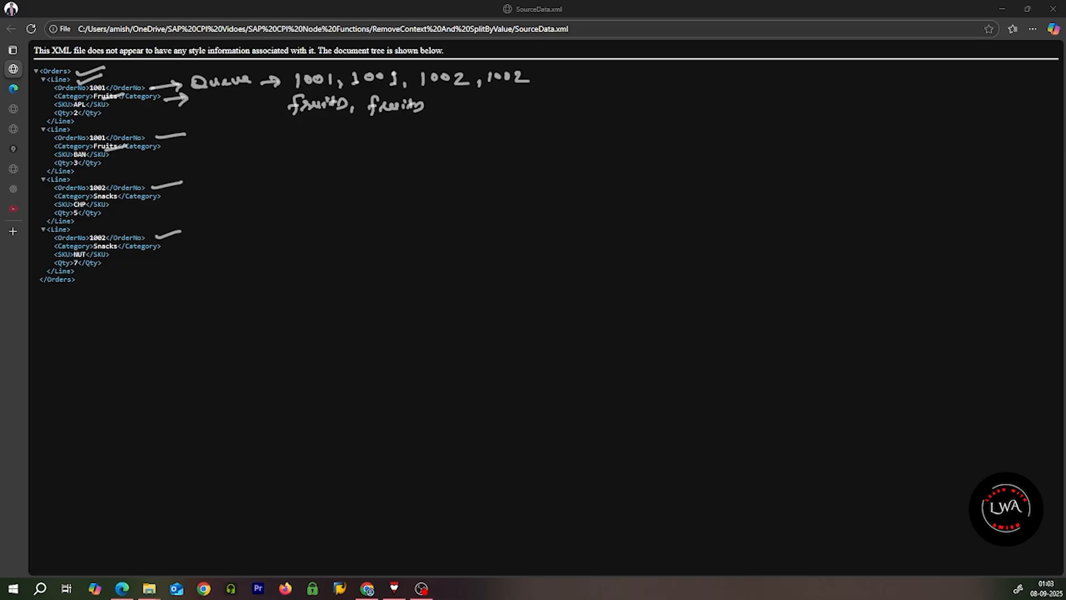
# - Tick the two Snacks categories and extend the handwritten category queue with "Snacks" and a repeat mark
pyautogui.moveTo(169, 197); pyautogui.dragTo(193, 191)
pyautogui.moveTo(170, 247); pyautogui.dragTo(184, 242)
pyautogui.moveTo(435, 107); pyautogui.dragTo(437, 112)
pyautogui.moveTo(444, 102)
pyautogui.mouseDown()
pyautogui.moveTo(542, 111)
pyautogui.moveTo(530, 119)
pyautogui.mouseUp()
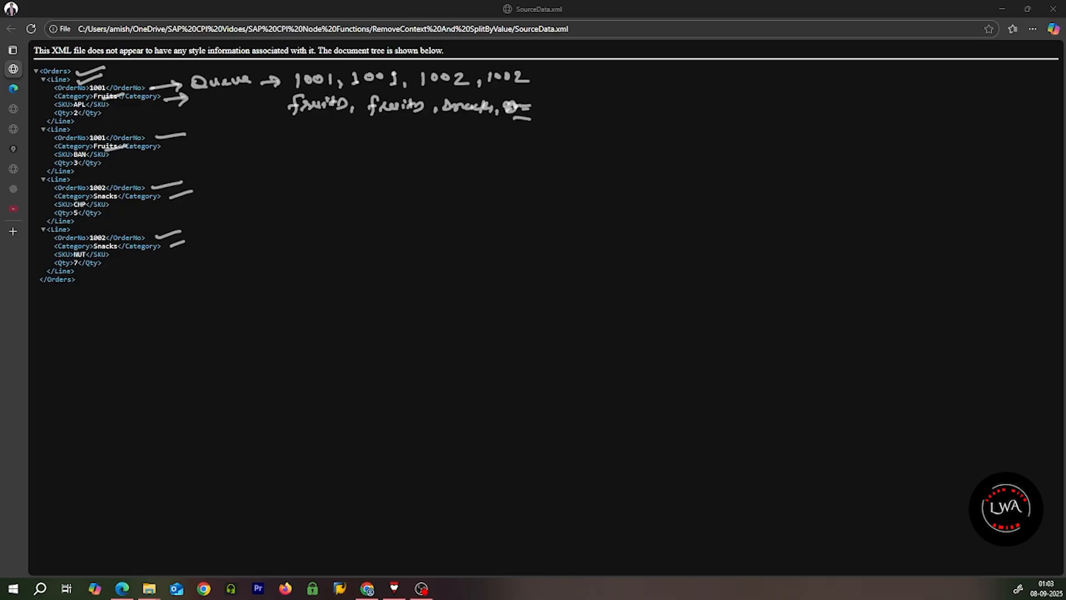
# - Mark the SKU element of each of the four lines with the annotation pen
pyautogui.moveTo(111, 105); pyautogui.dragTo(137, 103)
pyautogui.moveTo(111, 159); pyautogui.dragTo(134, 157)
pyautogui.moveTo(115, 209); pyautogui.dragTo(145, 206)
pyautogui.moveTo(120, 260); pyautogui.dragTo(140, 257)
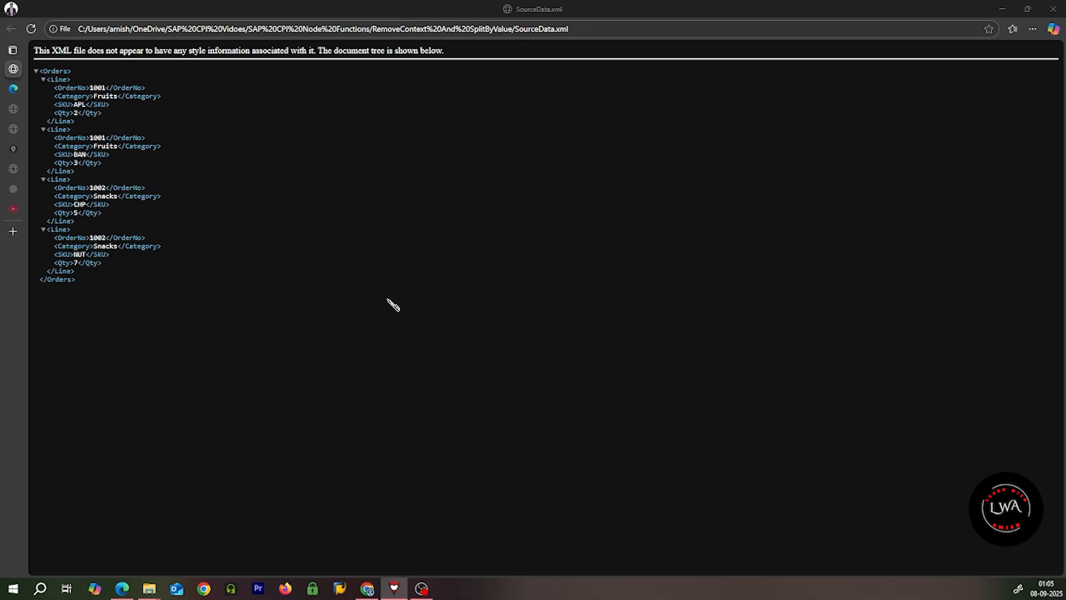
# - Handwrite "Context" and "Line" with arrows from Orders, tick the four Line elements and draw a dash for each
pyautogui.moveTo(80, 72)
pyautogui.mouseDown()
pyautogui.moveTo(206, 67)
pyautogui.moveTo(234, 84)
pyautogui.moveTo(311, 84)
pyautogui.mouseUp()
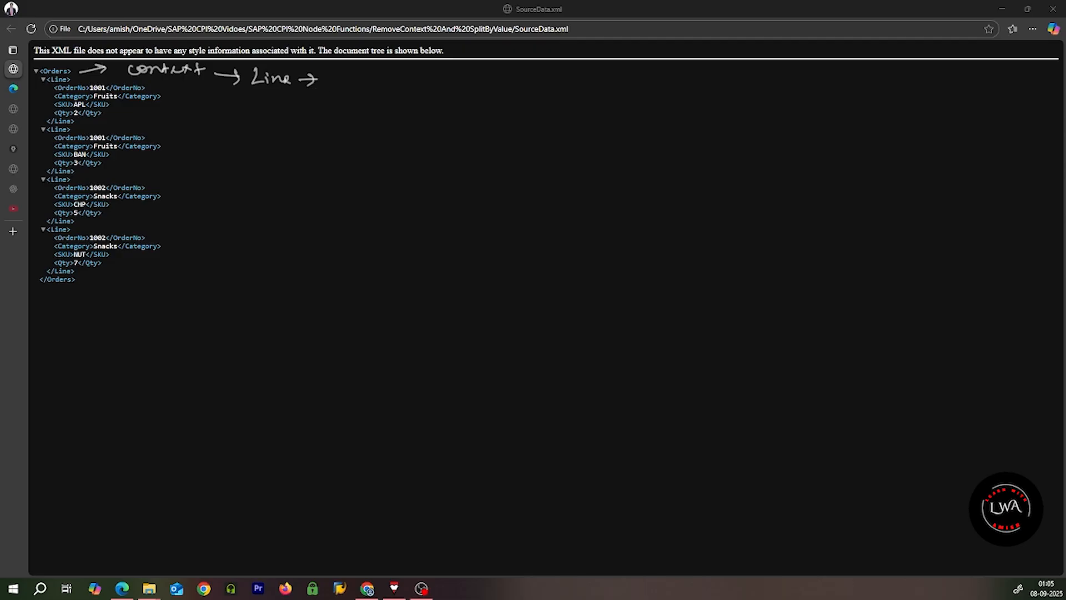
pyautogui.moveTo(31, 83); pyautogui.dragTo(48, 78)
pyautogui.moveTo(32, 134); pyautogui.dragTo(49, 128)
pyautogui.moveTo(29, 184); pyautogui.dragTo(45, 179)
pyautogui.moveTo(31, 236); pyautogui.dragTo(48, 229)
pyautogui.moveTo(339, 85); pyautogui.dragTo(485, 86)
# - Handwrite "Order No" beneath "Line", tick the four OrderNo elements and draw four comma-separated dashes for their values
pyautogui.moveTo(263, 99)
pyautogui.mouseDown()
pyautogui.moveTo(278, 107)
pyautogui.moveTo(249, 124)
pyautogui.moveTo(341, 124)
pyautogui.mouseUp()
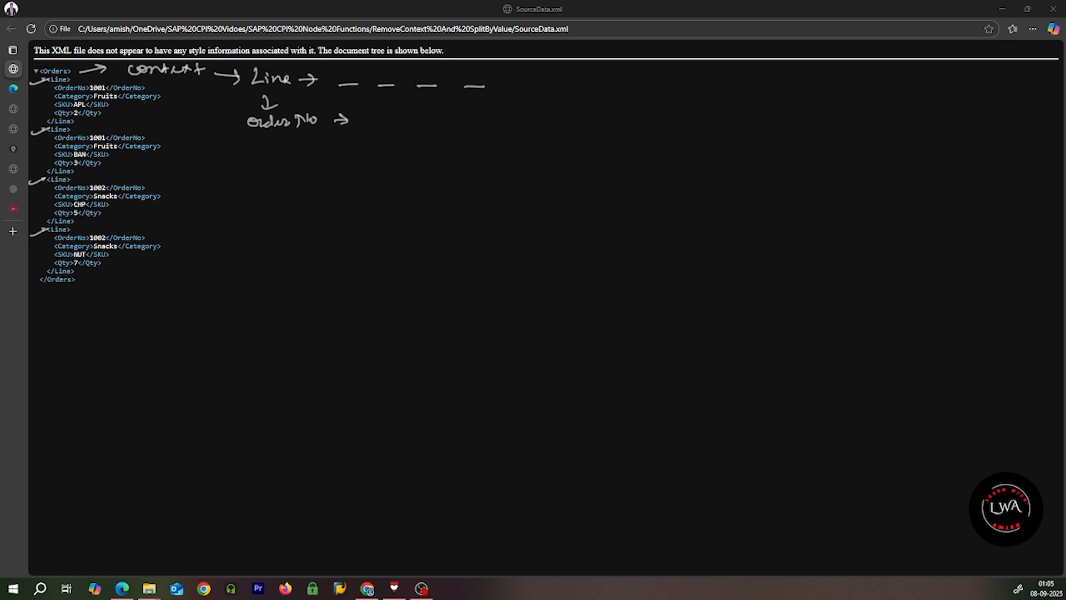
pyautogui.moveTo(151, 88); pyautogui.dragTo(169, 85)
pyautogui.moveTo(157, 139); pyautogui.dragTo(173, 134)
pyautogui.moveTo(152, 189); pyautogui.dragTo(165, 184)
pyautogui.moveTo(165, 236); pyautogui.dragTo(181, 228)
pyautogui.moveTo(367, 121); pyautogui.dragTo(507, 120)
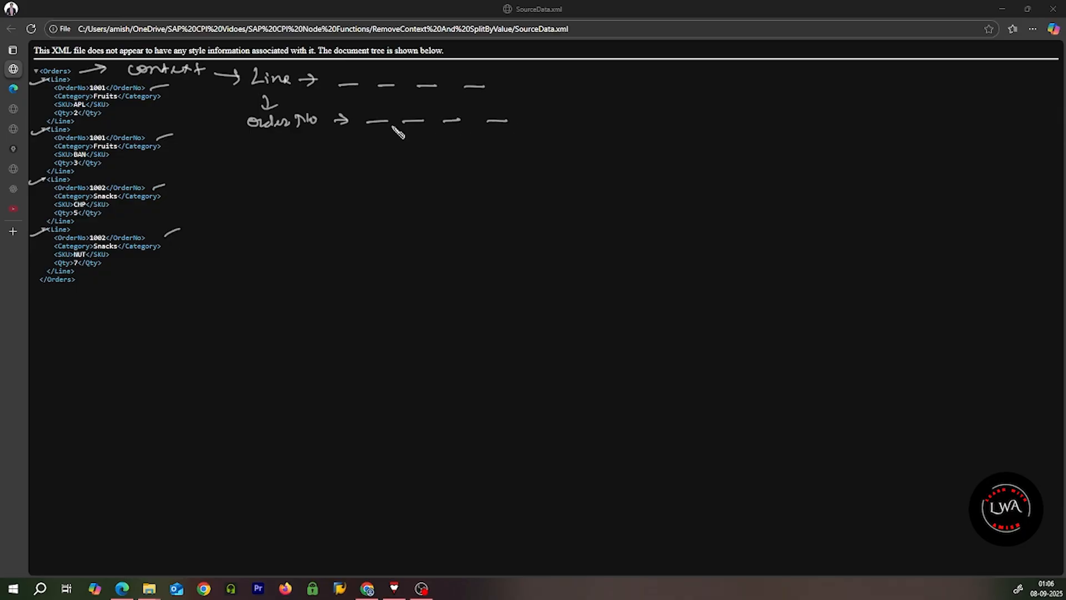
pyautogui.moveTo(392, 125); pyautogui.dragTo(471, 128)
# - Enclose the Line dashes and the Order No dashes in square brackets to show each as one context
pyautogui.moveTo(341, 73); pyautogui.dragTo(332, 91)
pyautogui.moveTo(494, 78)
pyautogui.mouseDown()
pyautogui.moveTo(507, 78)
pyautogui.moveTo(502, 92)
pyautogui.mouseUp()
pyautogui.moveTo(369, 109)
pyautogui.mouseDown()
pyautogui.moveTo(359, 123)
pyautogui.moveTo(371, 127)
pyautogui.mouseUp()
pyautogui.moveTo(515, 110); pyautogui.dragTo(506, 129)
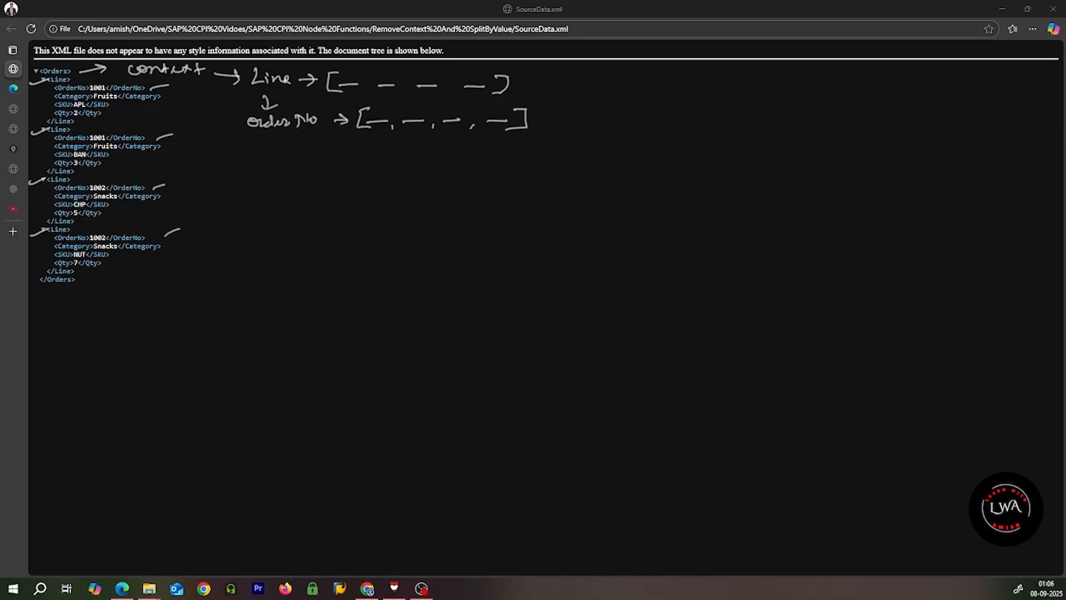
# - Handwrite "Category" under Line with four bracketed dashes, mark the second SKU, and clear all the annotations
pyautogui.moveTo(246, 97)
pyautogui.mouseDown()
pyautogui.moveTo(244, 154)
pyautogui.moveTo(319, 151)
pyautogui.moveTo(314, 165)
pyautogui.moveTo(346, 152)
pyautogui.moveTo(338, 159)
pyautogui.moveTo(412, 165)
pyautogui.moveTo(510, 156)
pyautogui.moveTo(506, 166)
pyautogui.mouseUp()
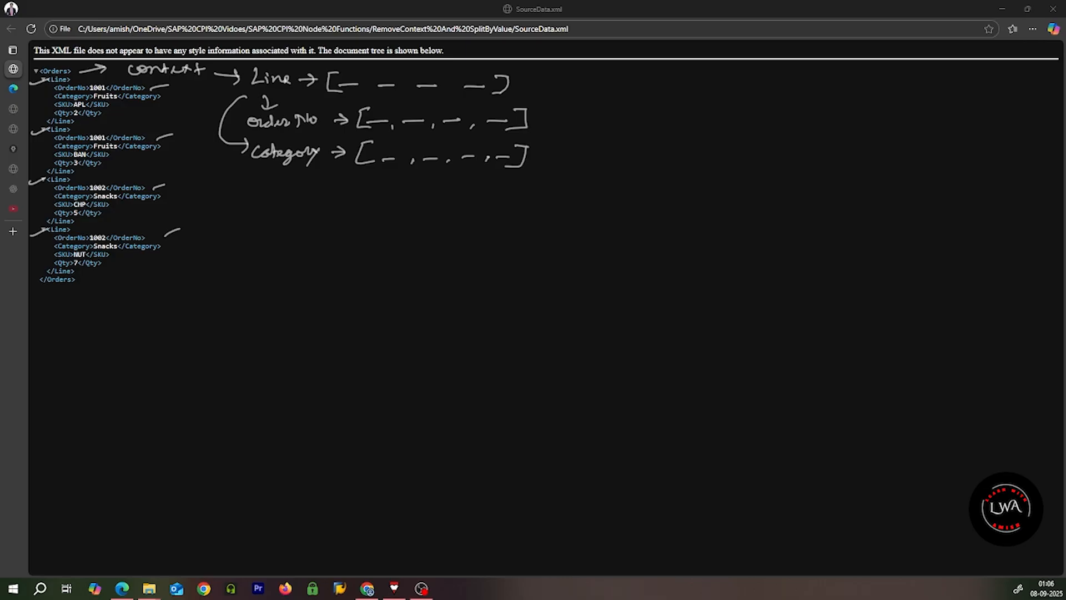
pyautogui.moveTo(114, 157); pyautogui.dragTo(133, 161)
pyautogui.press('Escape')
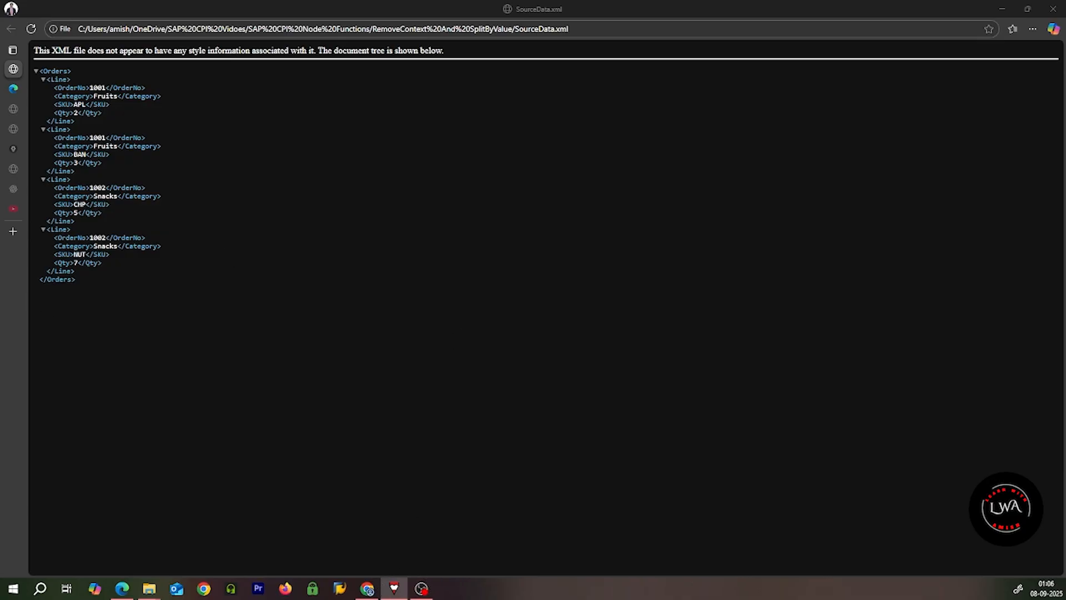
# - Switch to Integration Suite and load SourceData.xml as the message mapping's test input file
pyautogui.click(374, 590)
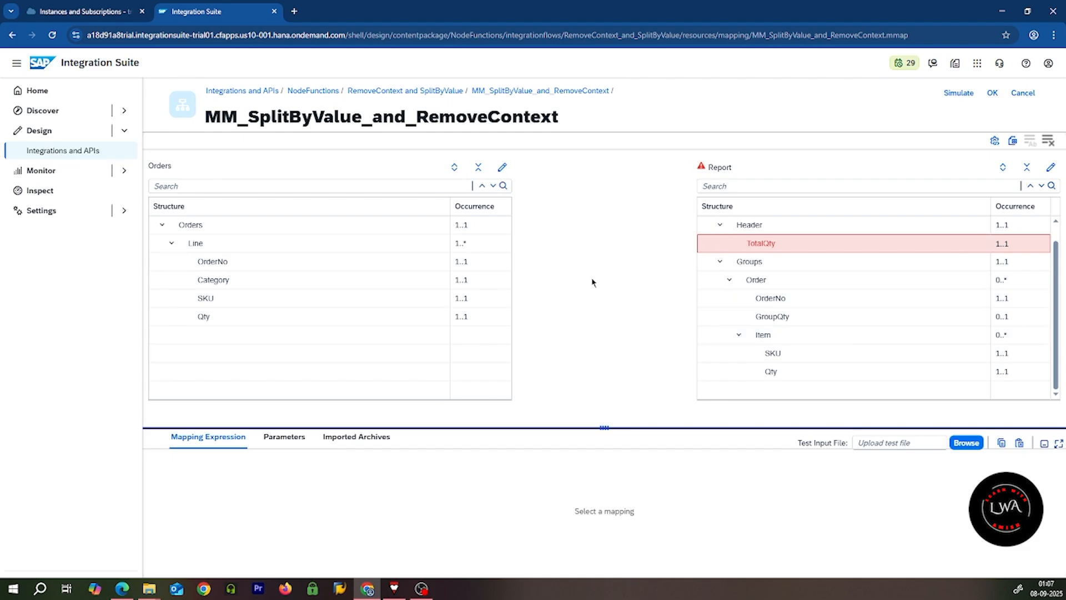
pyautogui.click(967, 443)
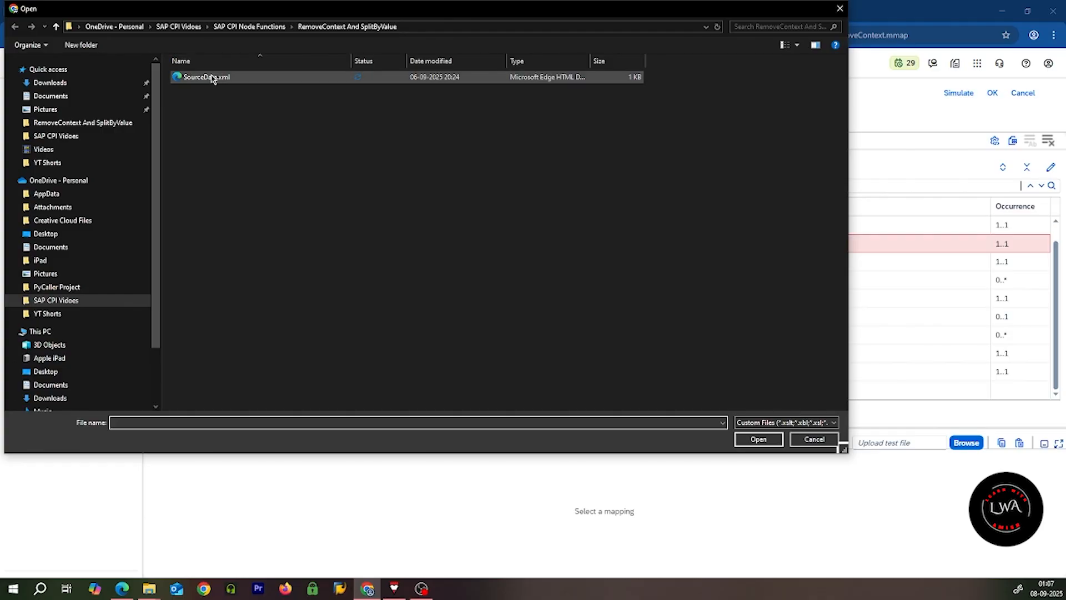
pyautogui.click(210, 77)
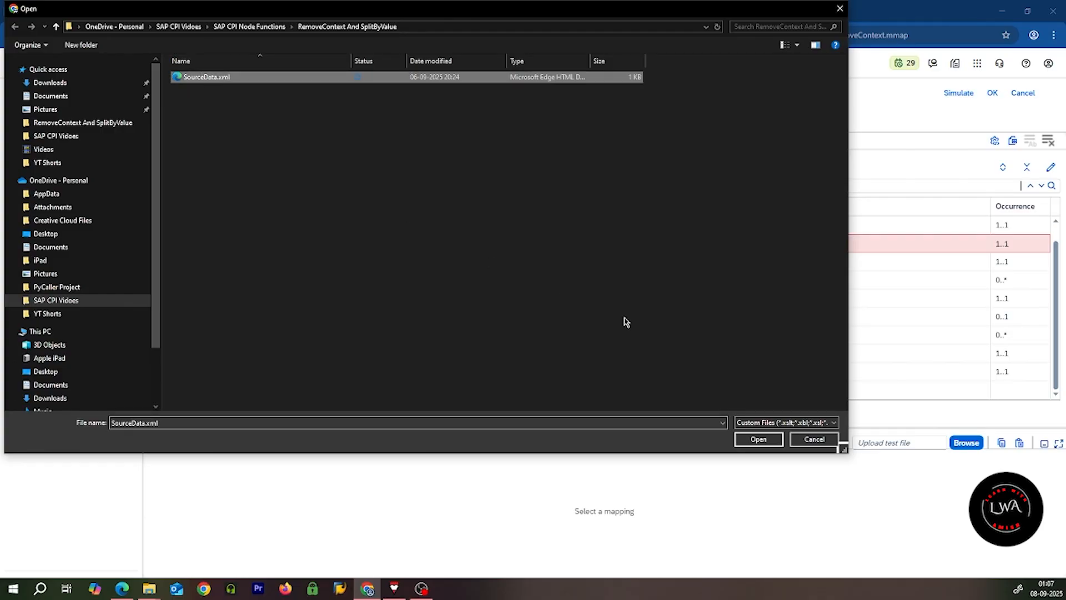
pyautogui.click(753, 439)
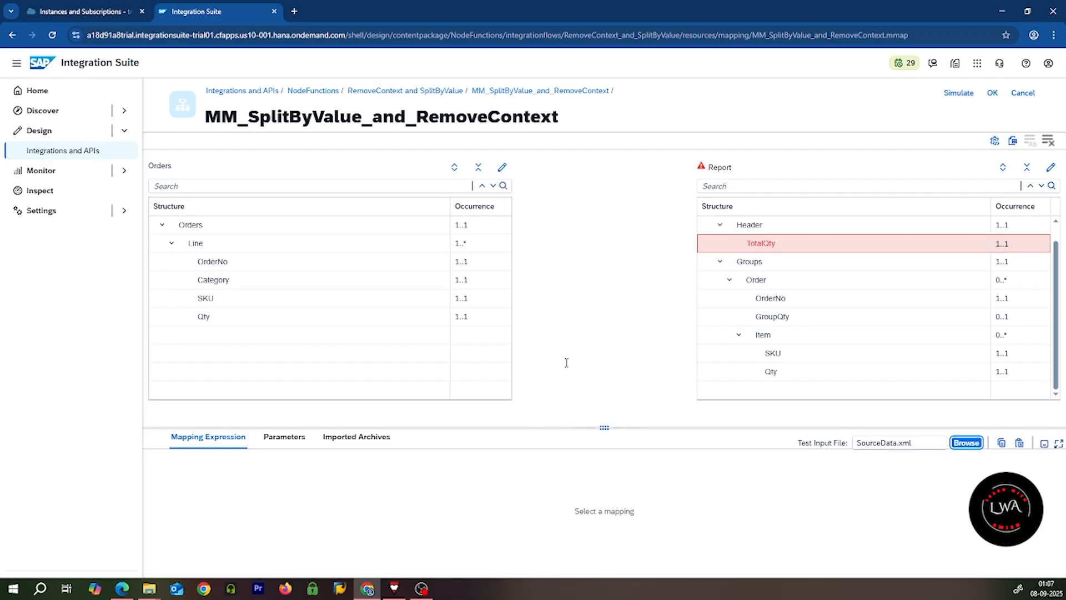
# - Map the source Orders node to the target Header and try to display the queue of Orders
pyautogui.moveTo(494, 225); pyautogui.dragTo(700, 229)
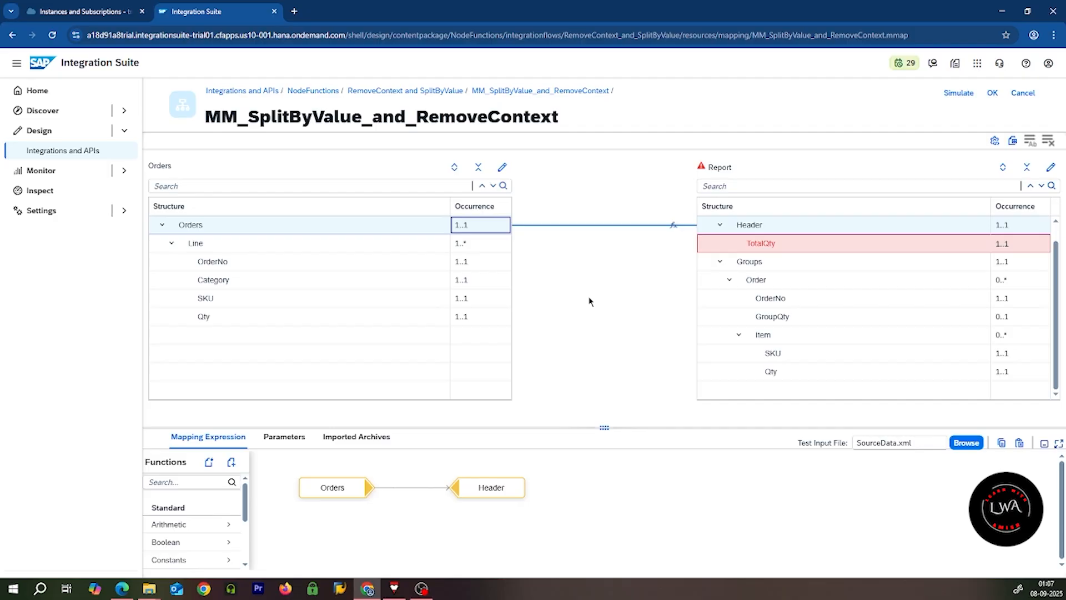
pyautogui.click(332, 488)
pyautogui.click(357, 466)
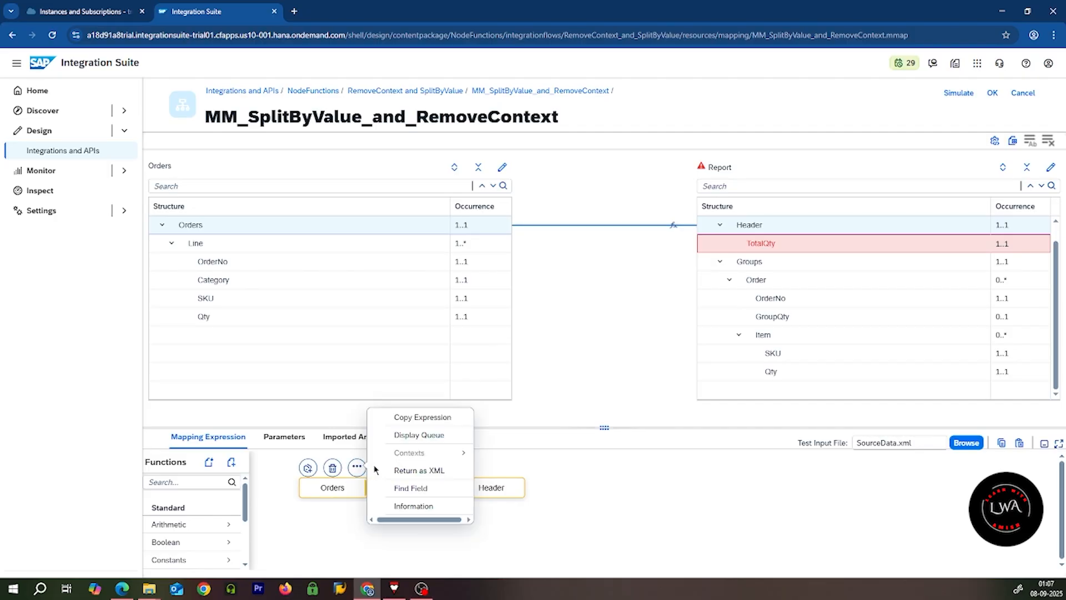
pyautogui.click(429, 437)
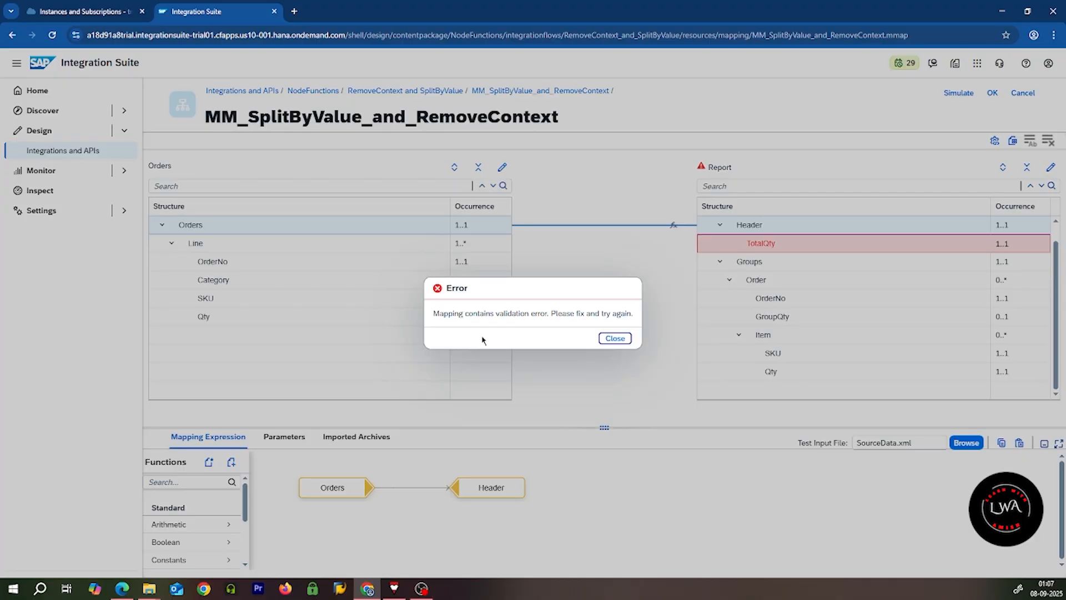
pyautogui.click(615, 339)
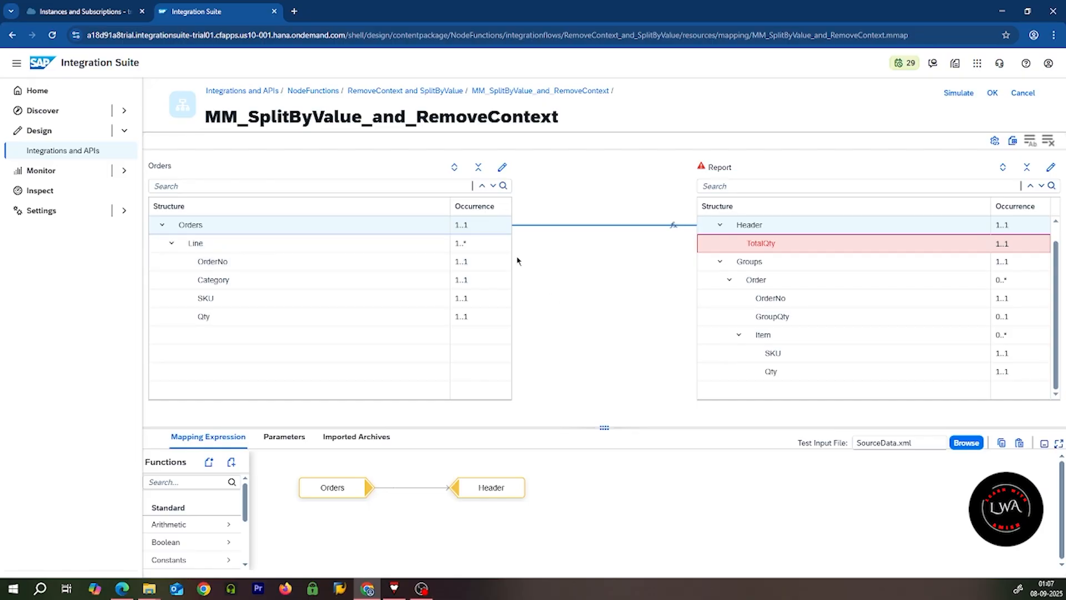
# - Map the source Line node to the target Groups node
pyautogui.moveTo(491, 243); pyautogui.dragTo(705, 266)
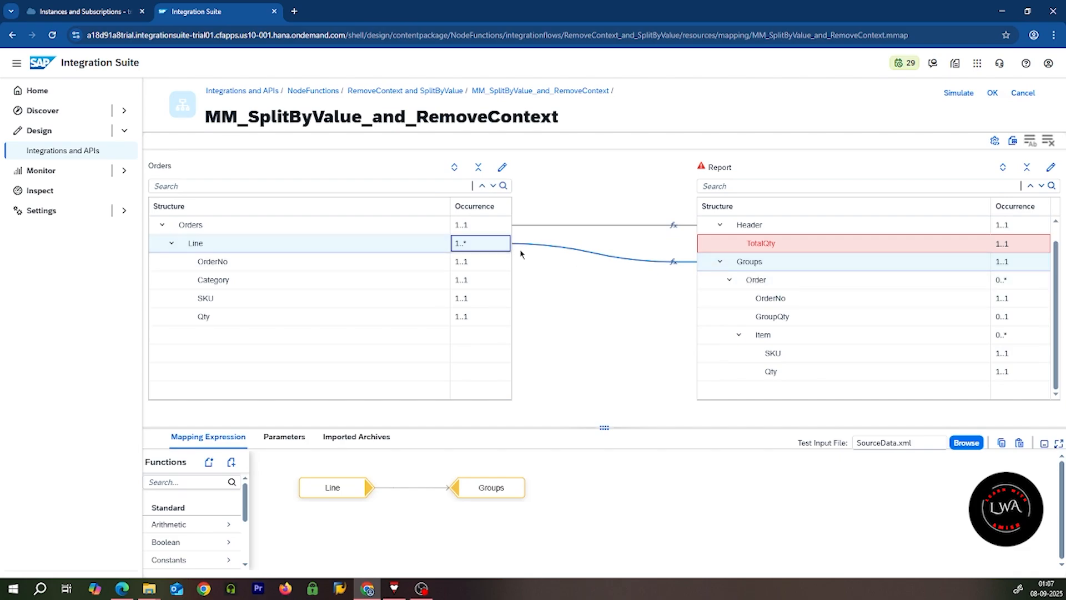
pyautogui.moveTo(521, 254); pyautogui.dragTo(701, 280)
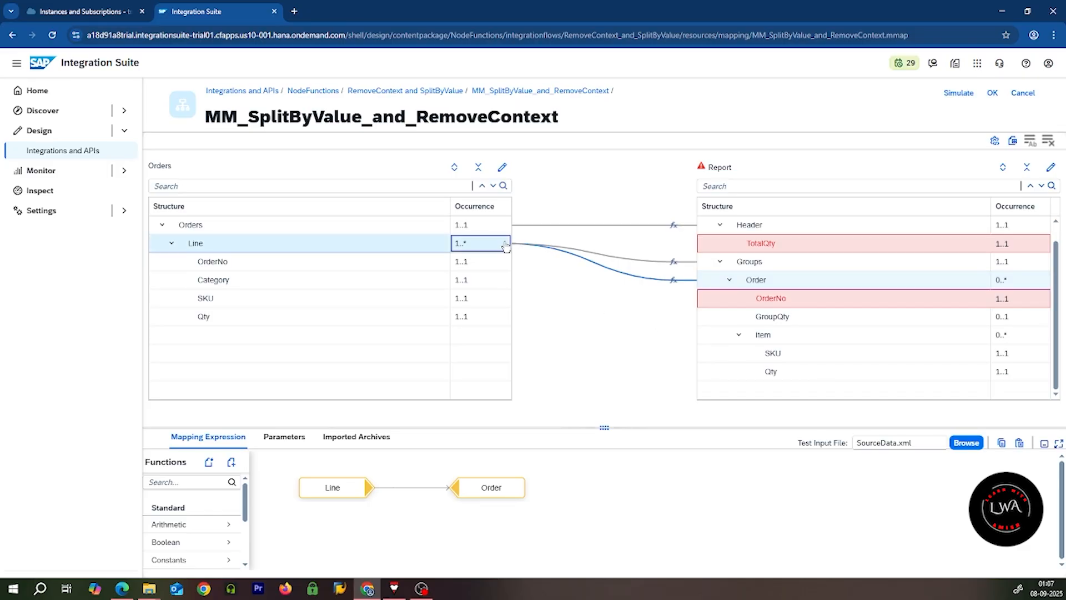
pyautogui.click(680, 285)
pyautogui.click(700, 288)
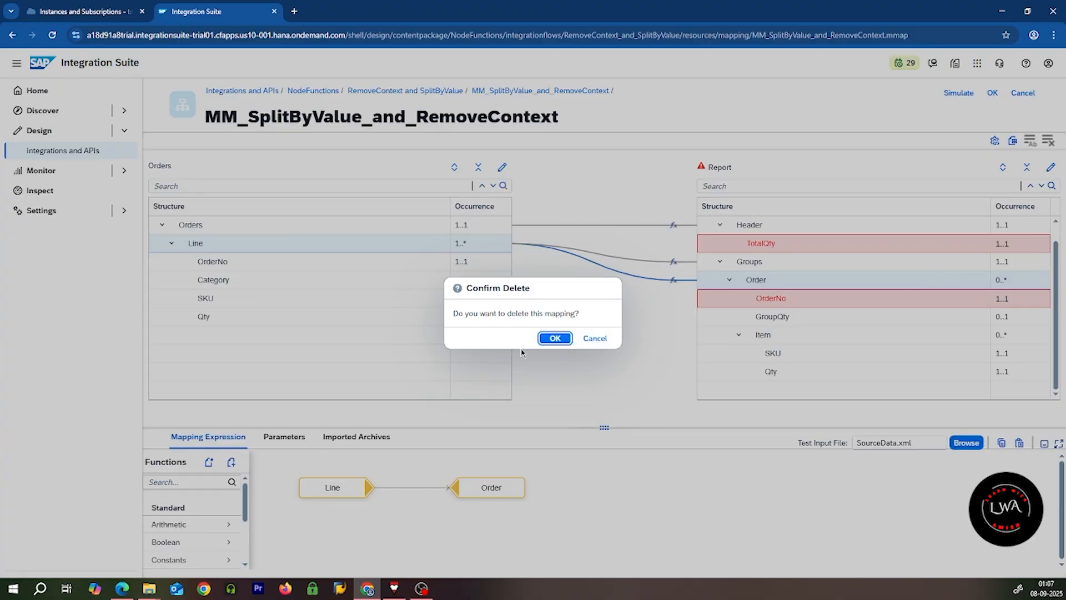
pyautogui.click(555, 338)
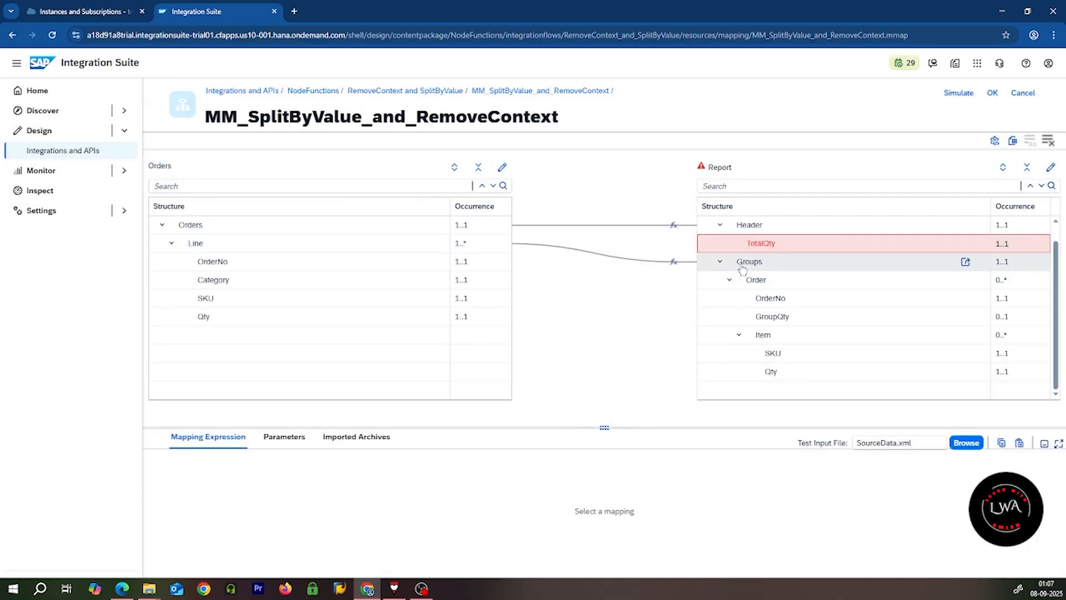
# - Assign a constant to the target Order node and clear its value so the constant is empty
pyautogui.click(969, 280)
pyautogui.click(967, 280)
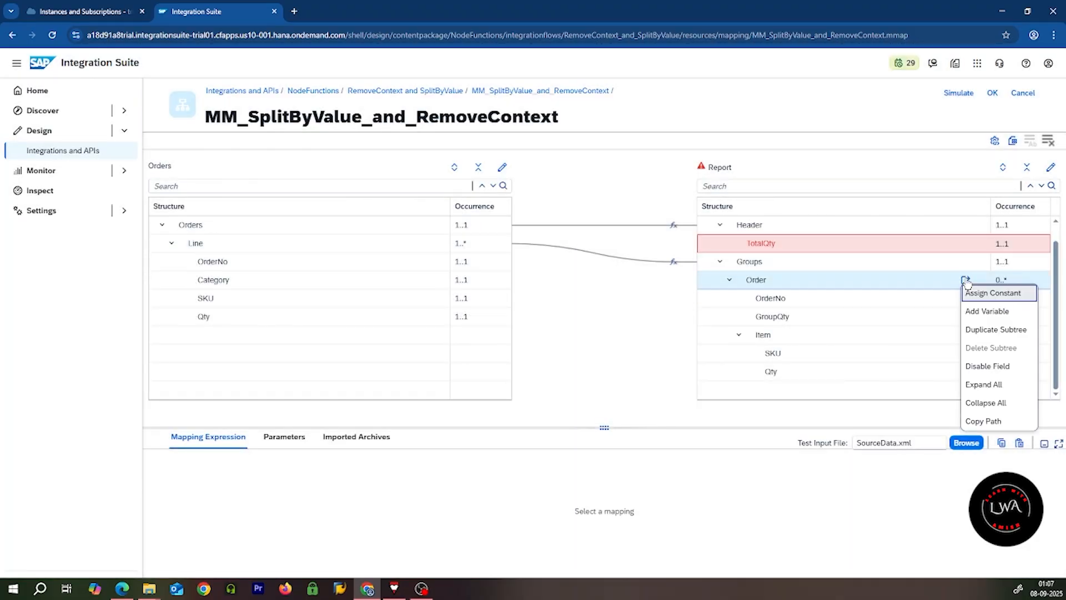
pyautogui.click(978, 290)
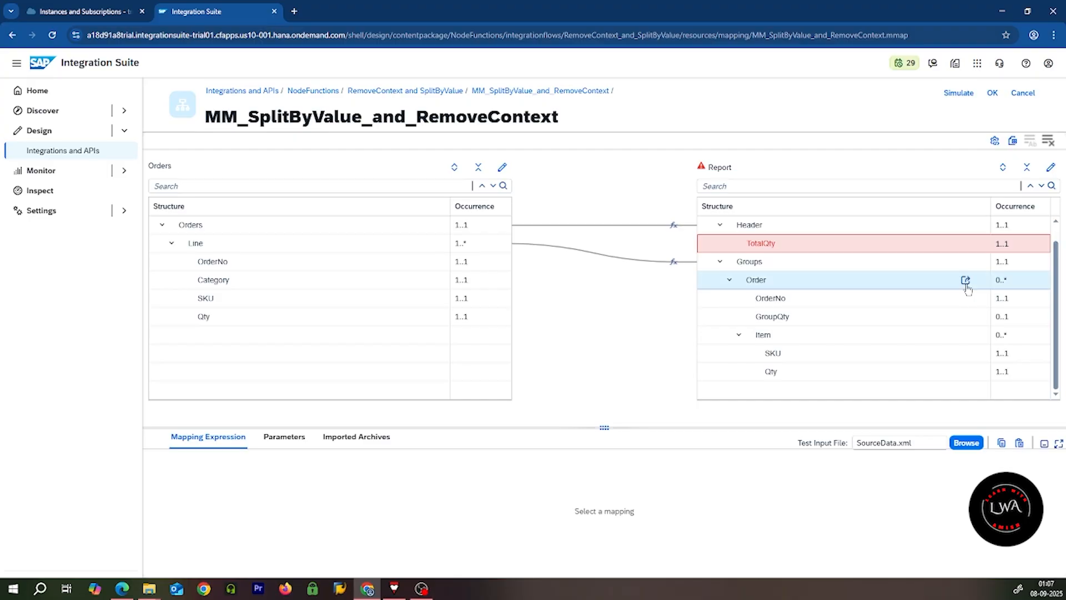
pyautogui.click(966, 281)
pyautogui.click(973, 295)
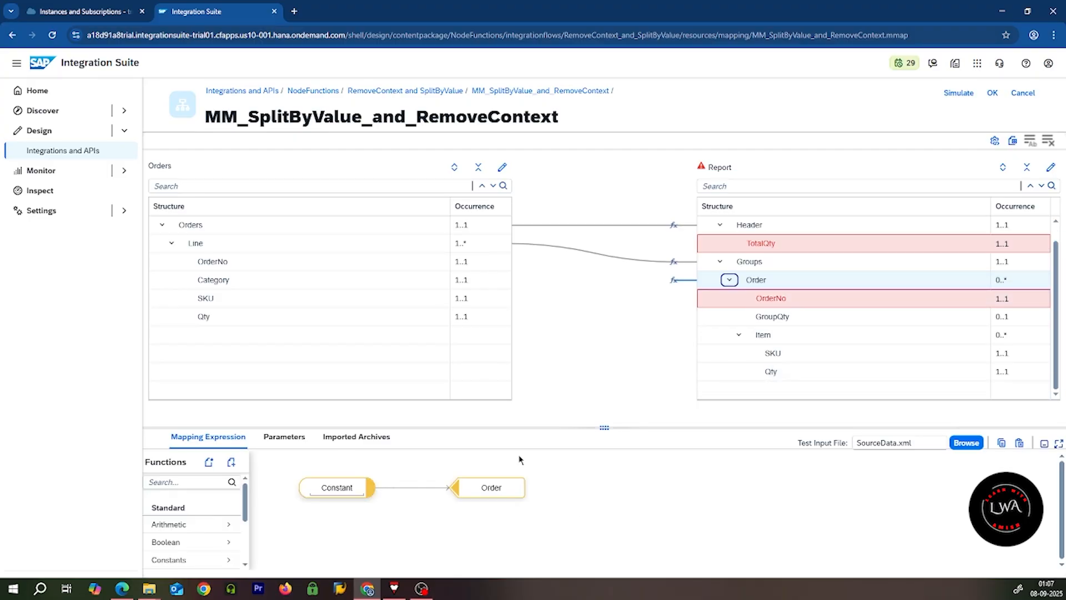
pyautogui.doubleClick(341, 486)
pyautogui.press('BackSpace')
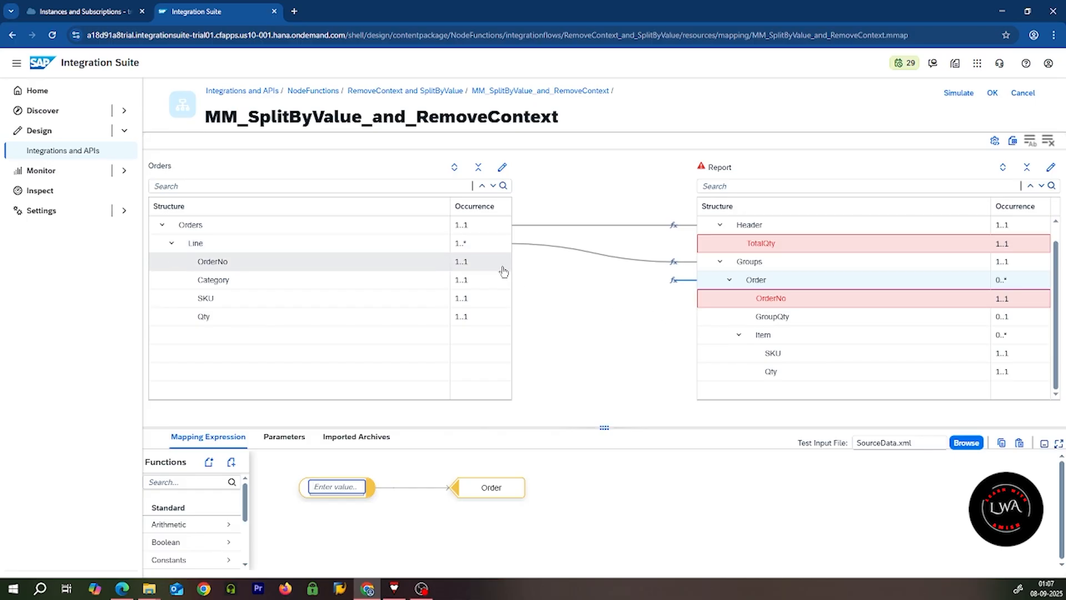
# - Map the source OrderNo to the target OrderNo and the source Qty to GroupQty
pyautogui.moveTo(503, 264); pyautogui.dragTo(717, 301)
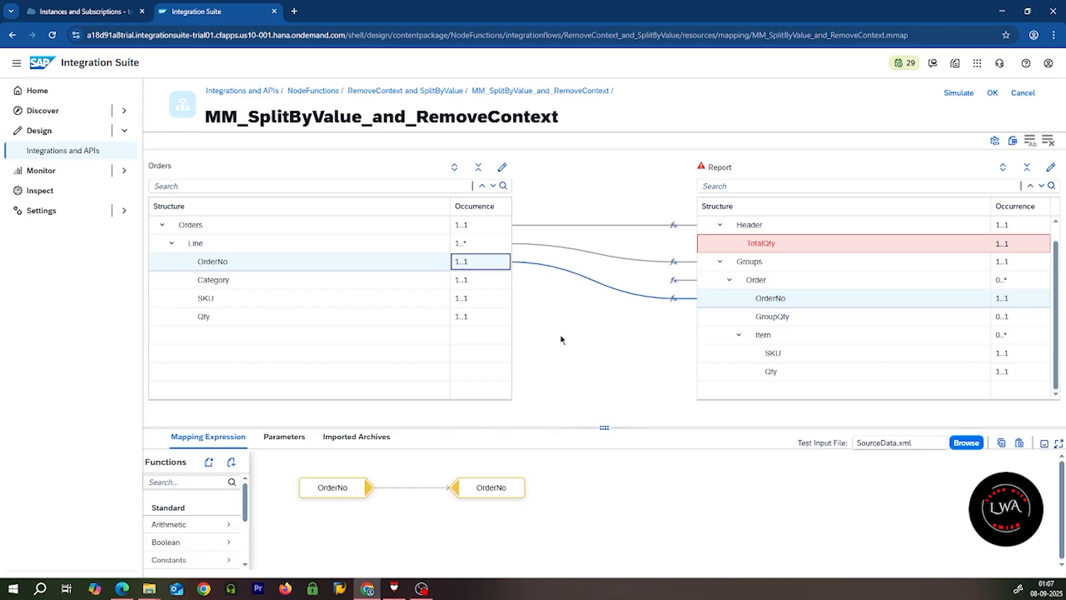
pyautogui.moveTo(503, 321); pyautogui.dragTo(965, 315)
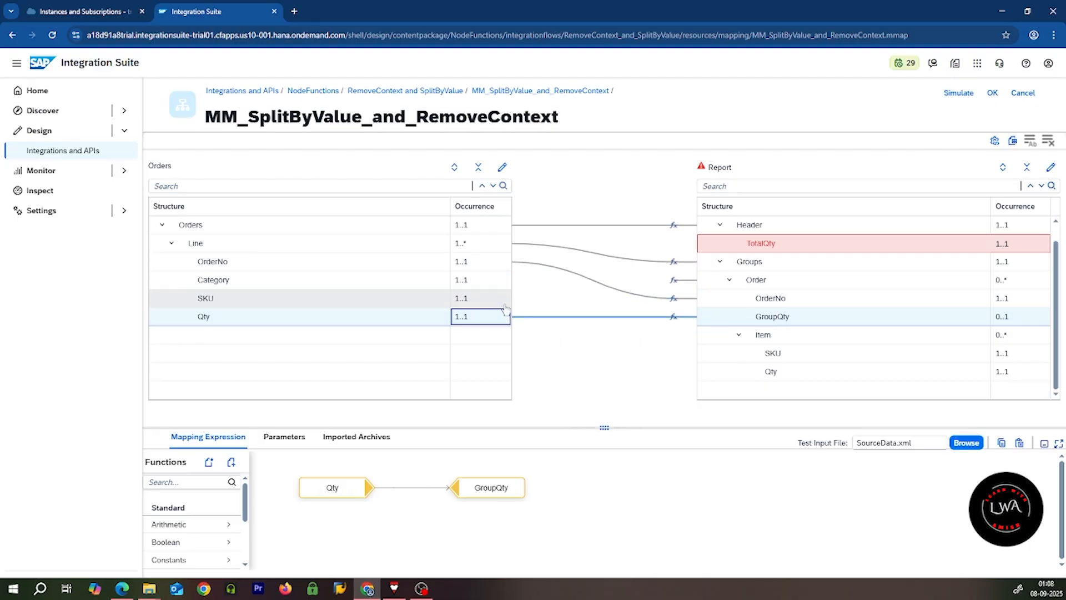
# - Assign an empty constant to the target Item node and map the source SKU to the SKU under Item
pyautogui.click(966, 336)
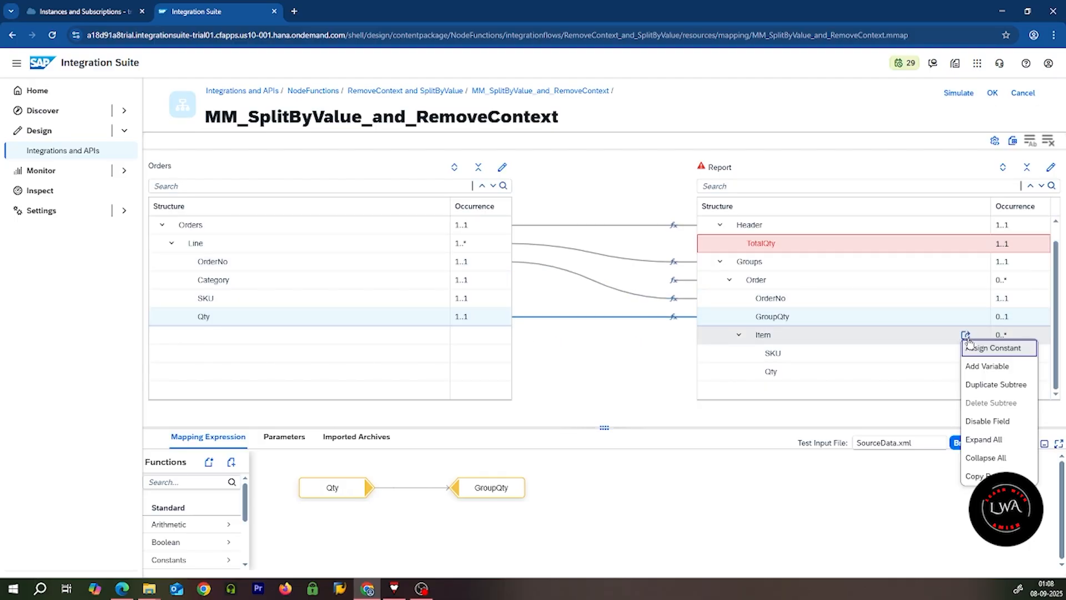
pyautogui.click(972, 349)
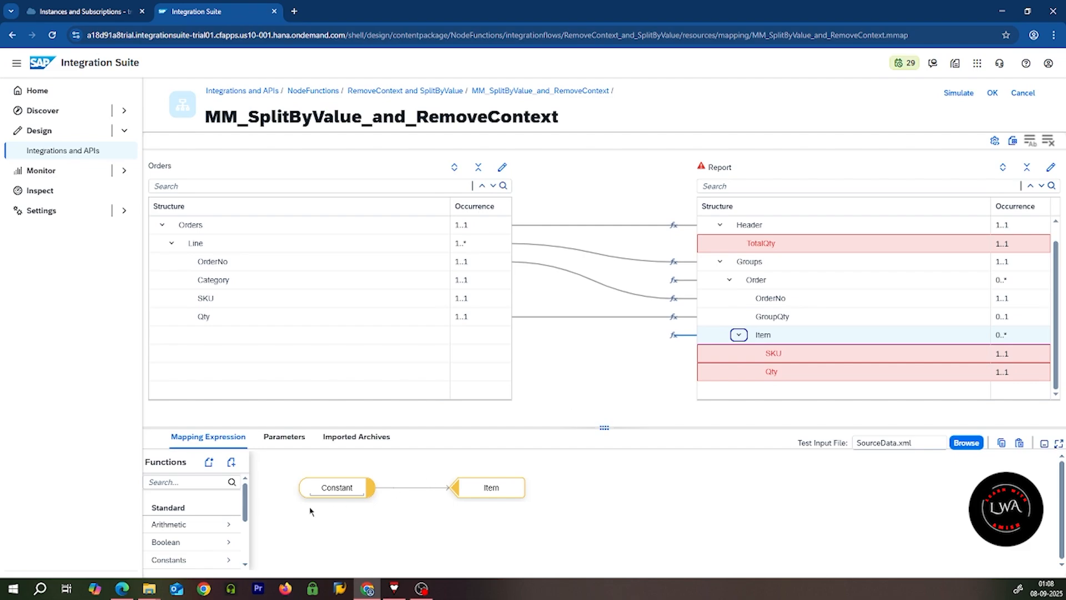
pyautogui.click(339, 487)
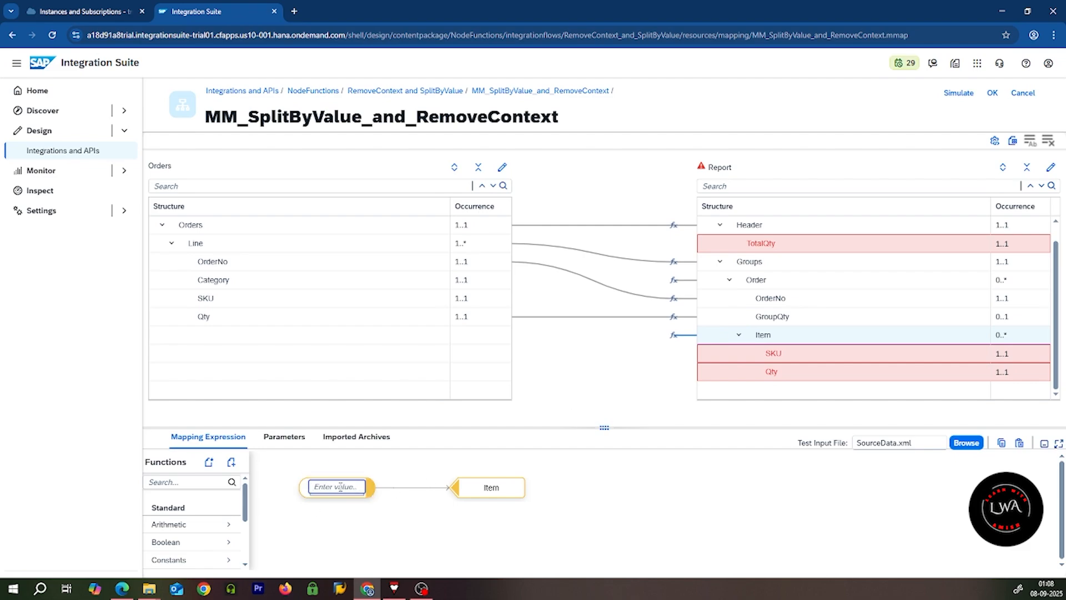
pyautogui.click(497, 286)
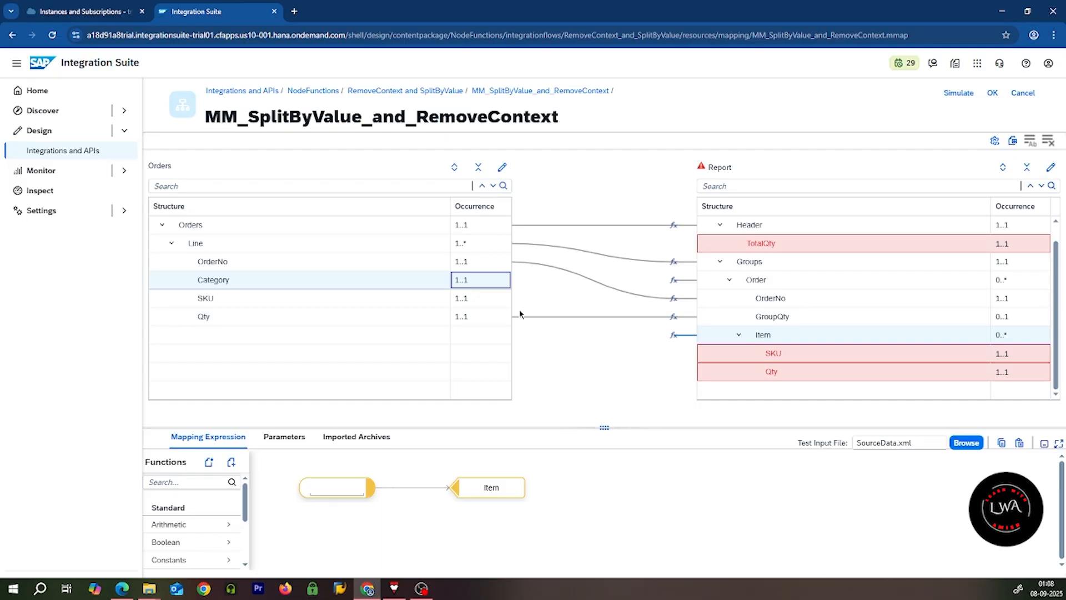
pyautogui.moveTo(500, 300); pyautogui.dragTo(699, 355)
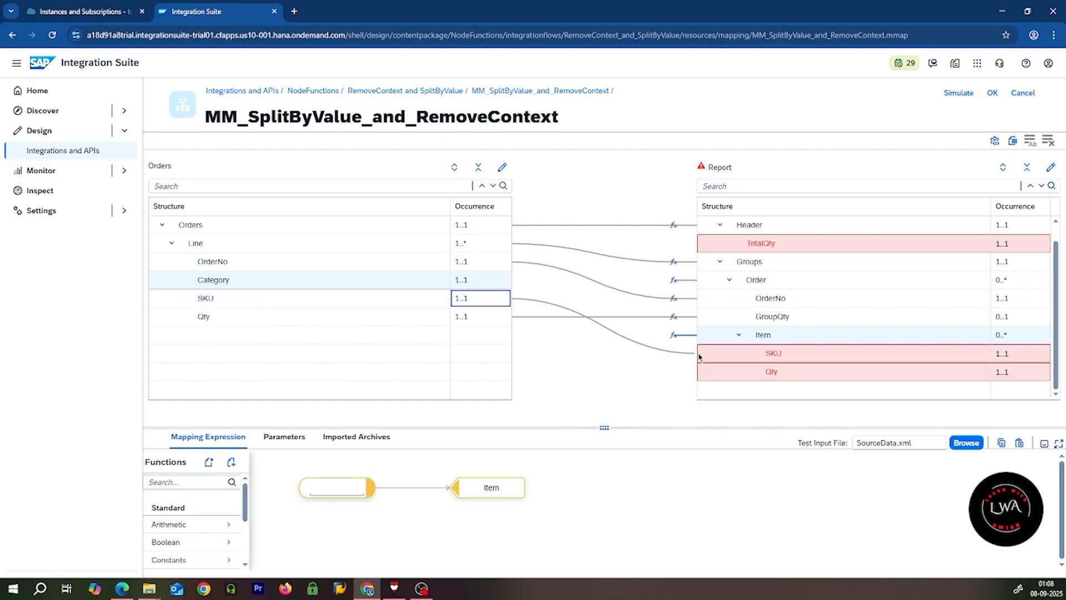
# - Map the source Qty to the Qty under Item and to TotalQty under Header
pyautogui.moveTo(500, 317); pyautogui.dragTo(706, 373)
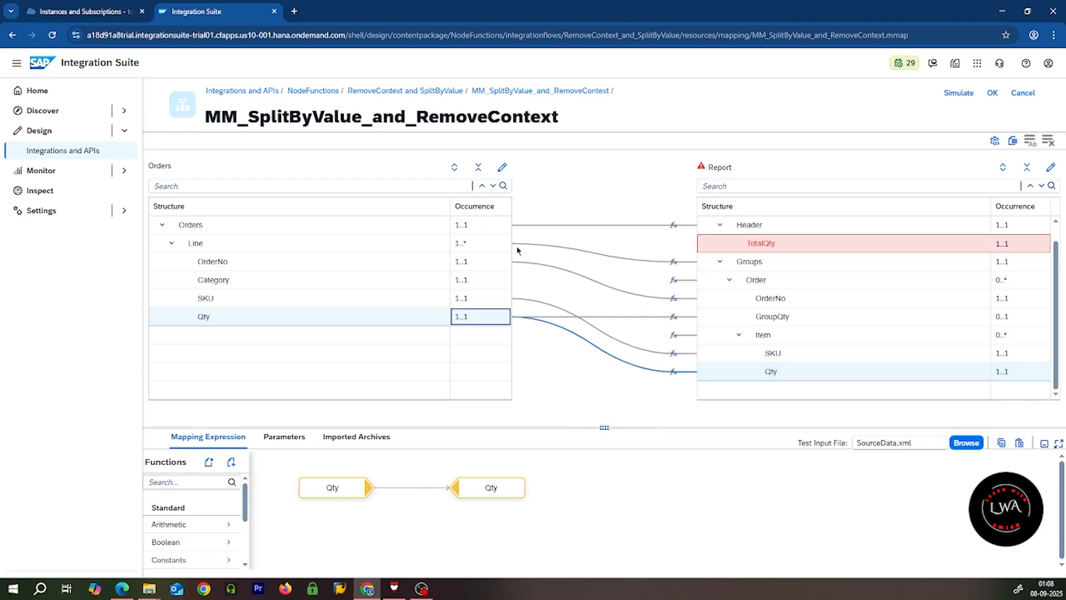
pyautogui.moveTo(505, 321); pyautogui.dragTo(708, 244)
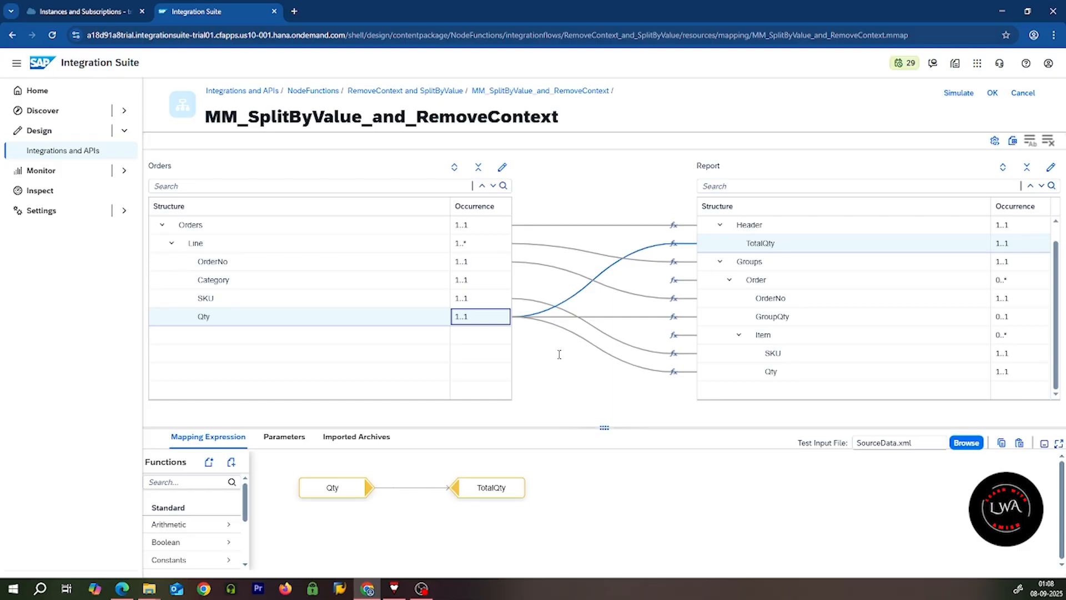
# - Simulate the mapping with the SourceData.xml test input, review the output structure, and close the simulation
pyautogui.click(958, 92)
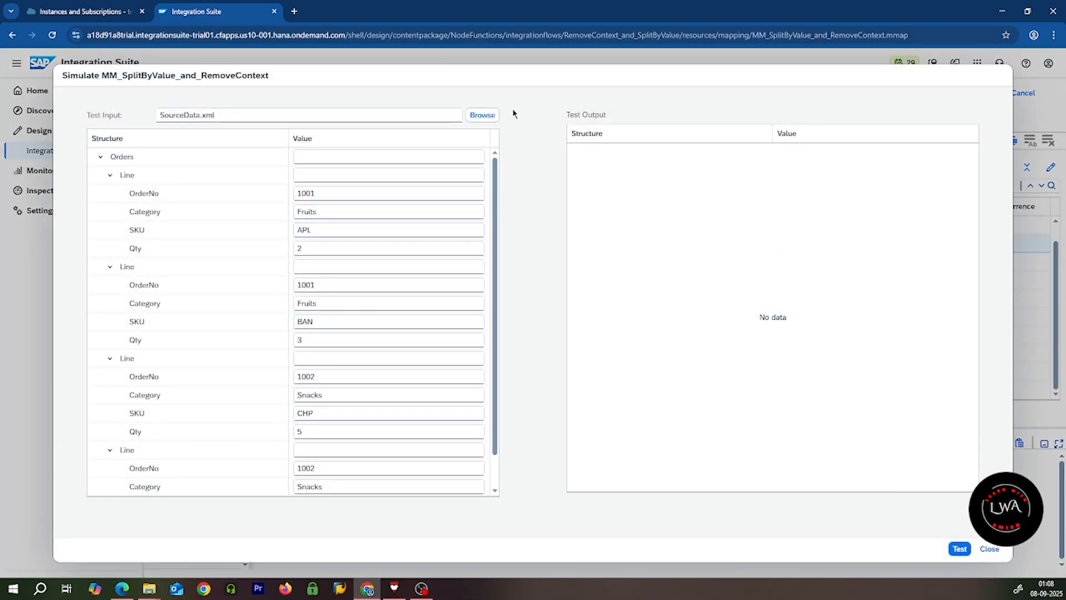
pyautogui.click(960, 549)
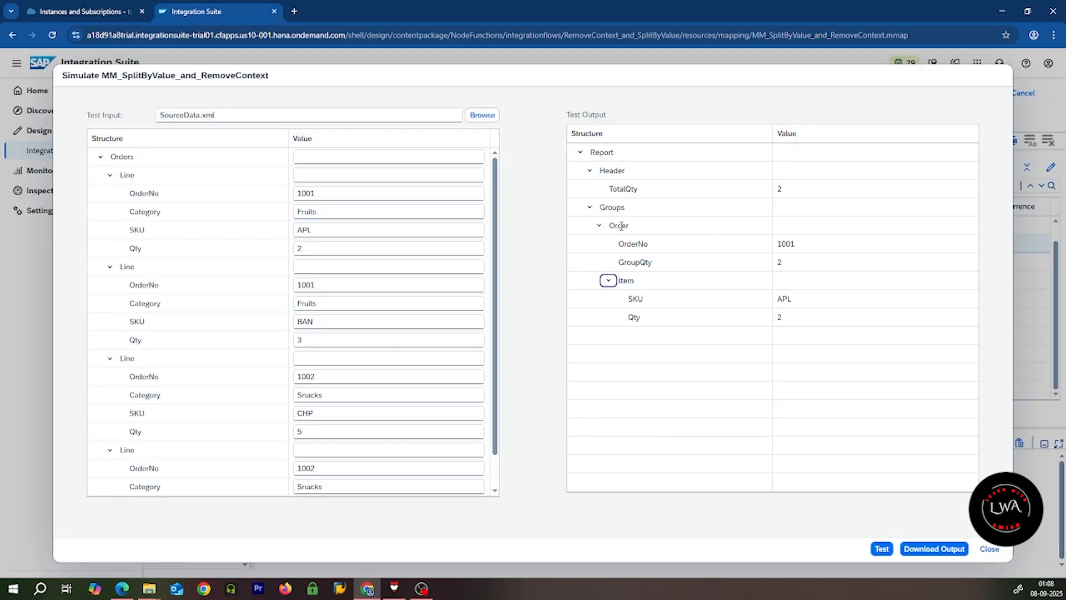
pyautogui.click(990, 549)
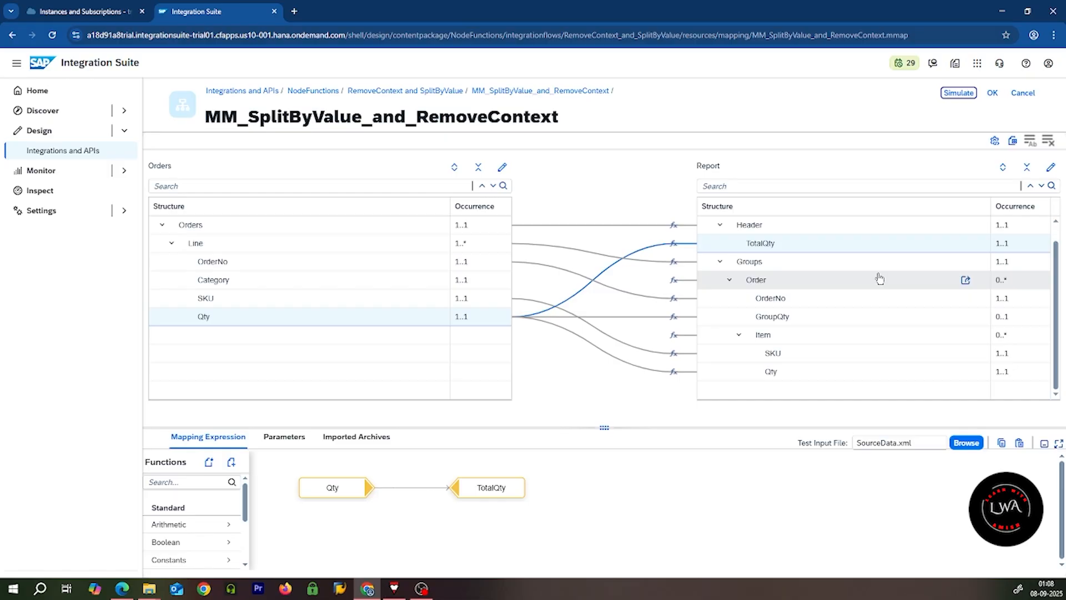
# - Replace the empty constant feeding the target Order node with the source Line node
pyautogui.click(508, 247)
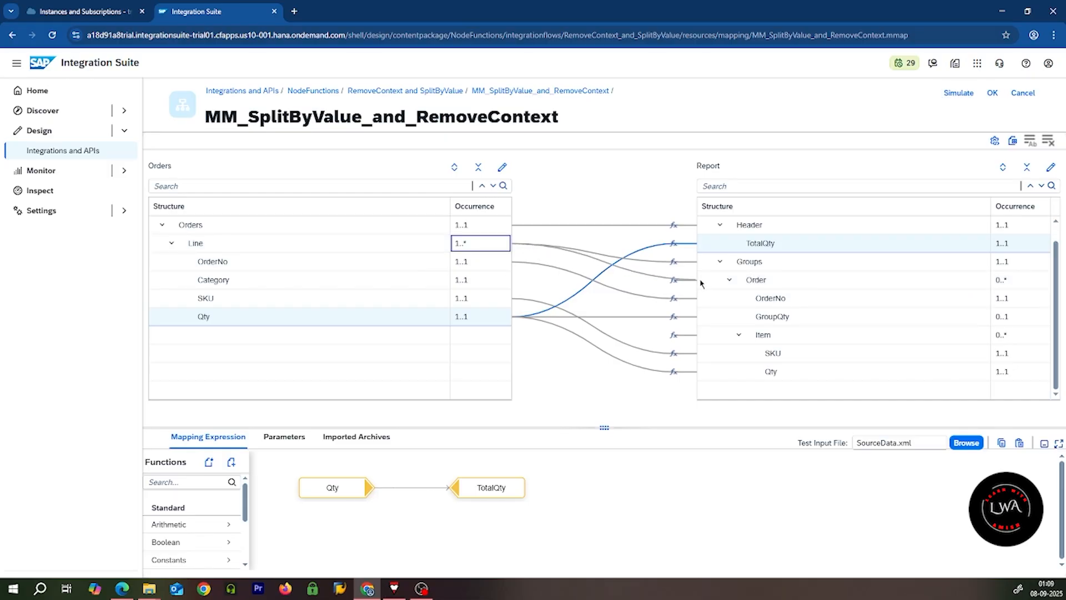
pyautogui.click(682, 287)
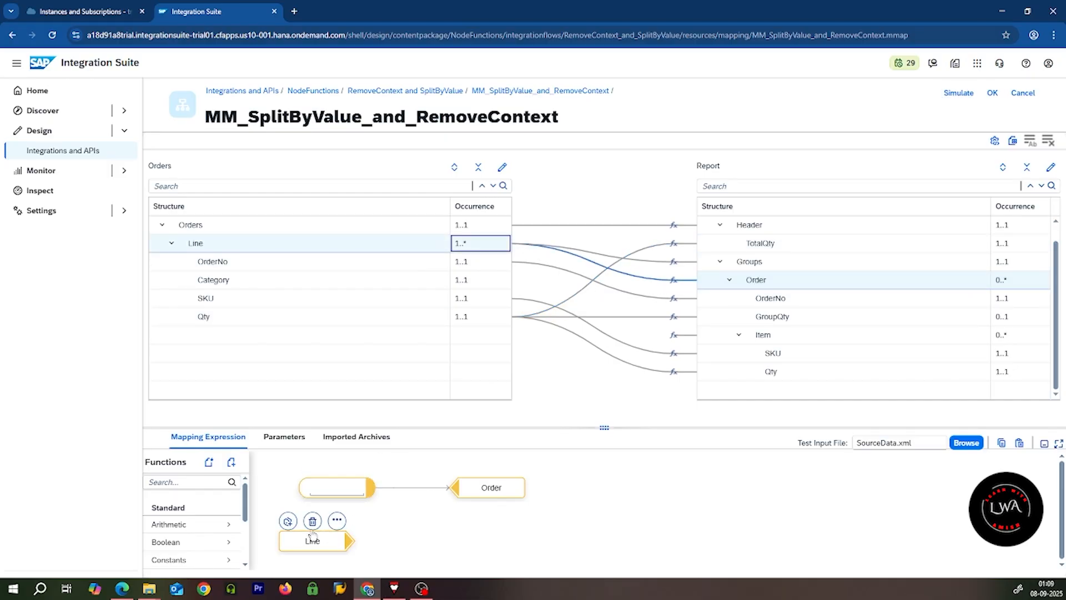
pyautogui.moveTo(358, 485)
pyautogui.click(340, 469)
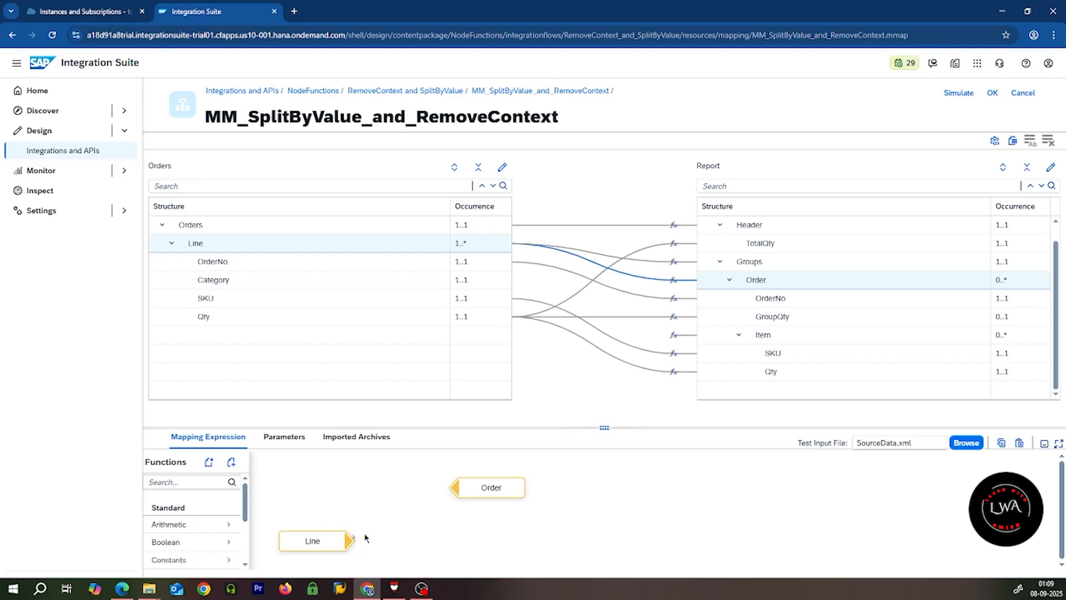
pyautogui.moveTo(352, 540); pyautogui.dragTo(480, 496)
# - Replace the empty constant feeding the target Item node with the source Line node
pyautogui.click(716, 335)
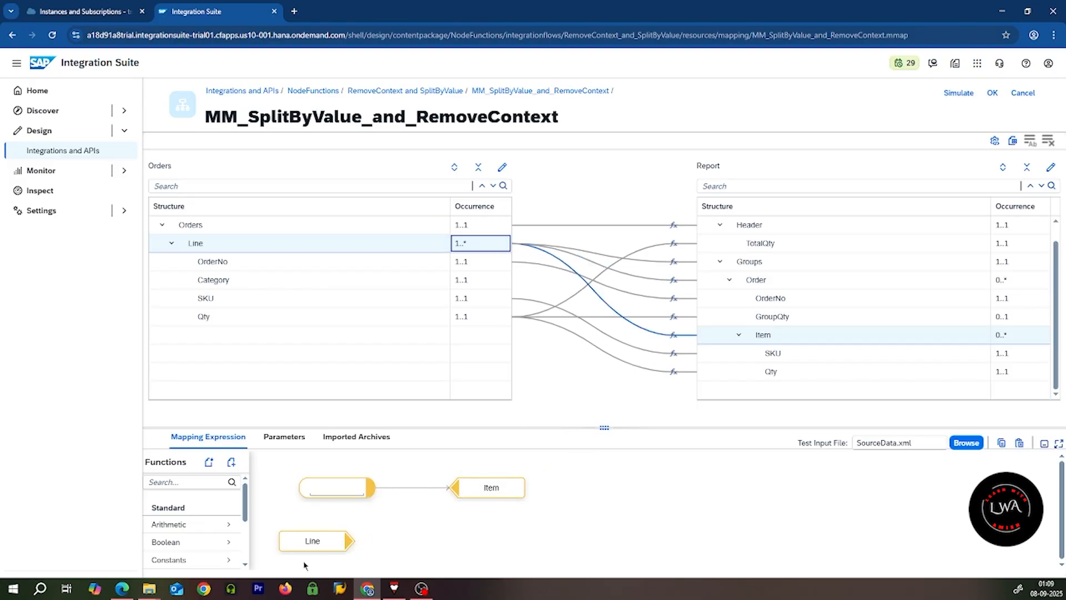
pyautogui.moveTo(361, 488)
pyautogui.click(343, 468)
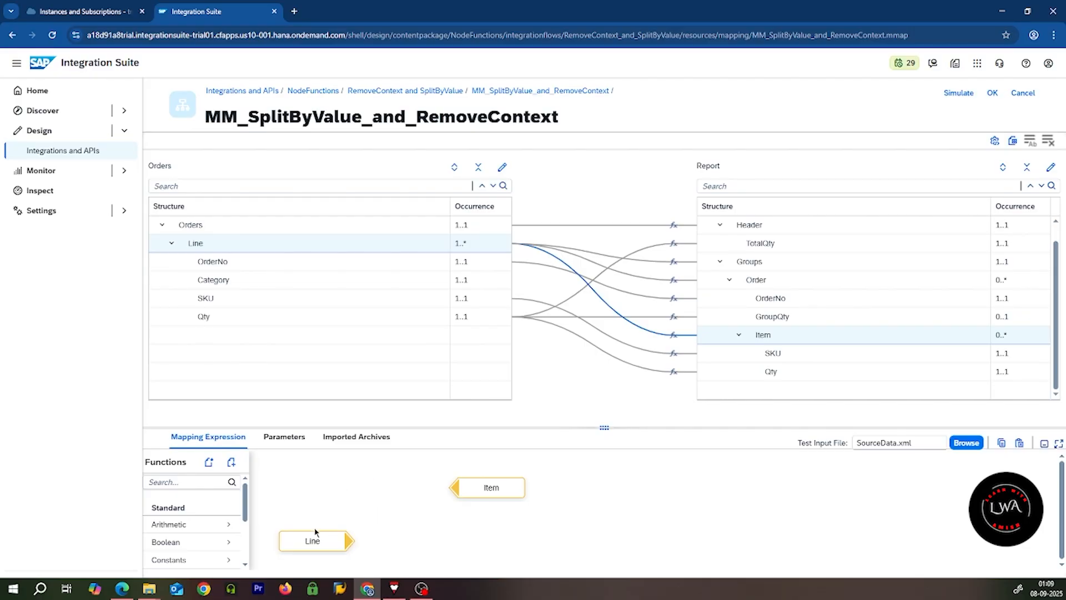
pyautogui.moveTo(352, 539); pyautogui.dragTo(482, 489)
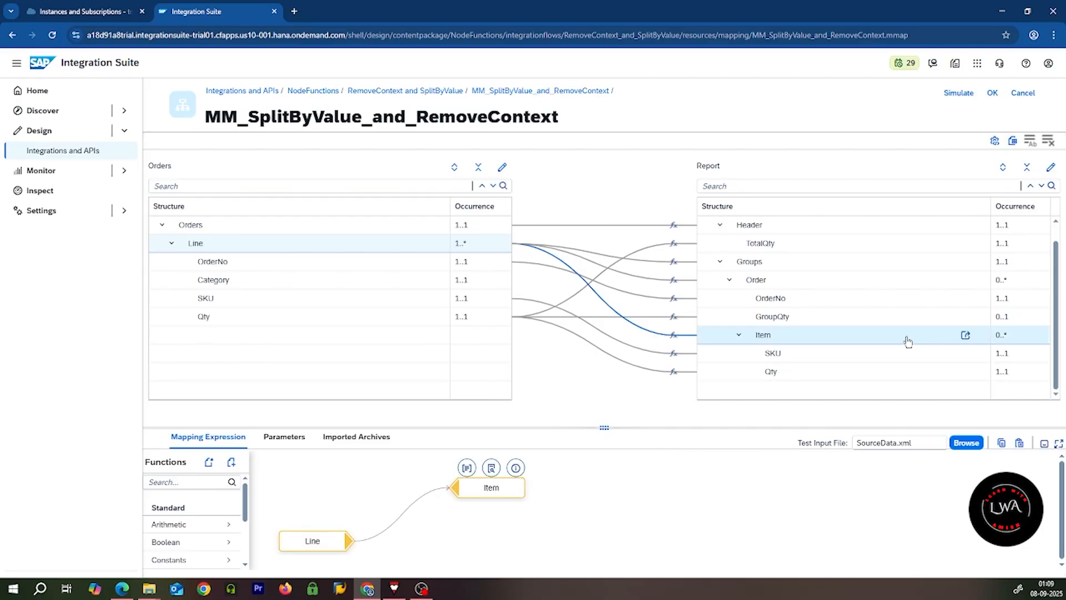
# - Rerun the simulation, collapse the input Line nodes to compare them with the output Order nodes, and close it
pyautogui.click(959, 93)
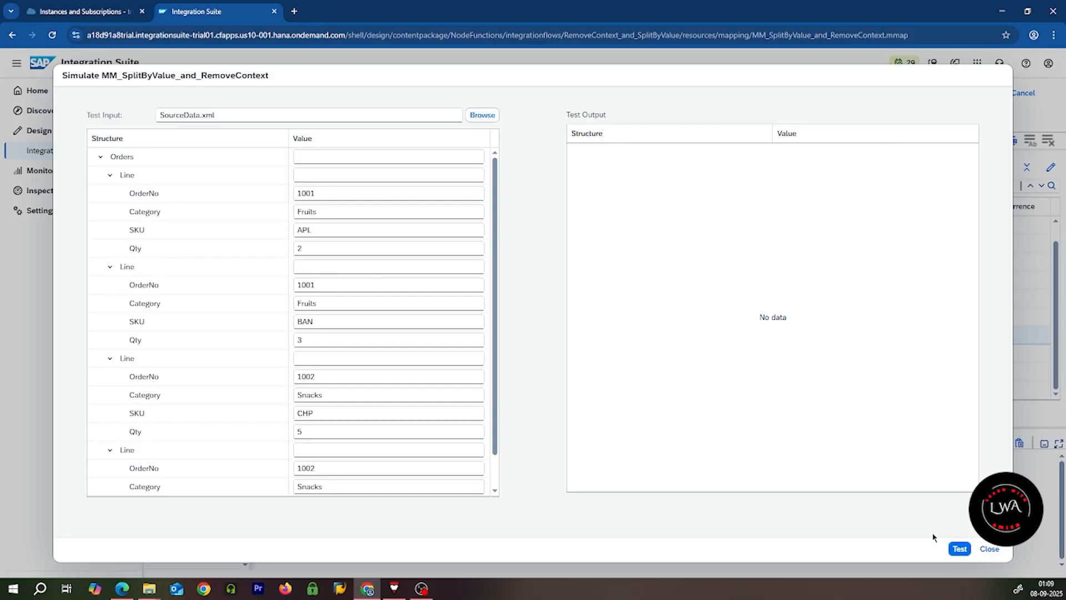
pyautogui.click(960, 549)
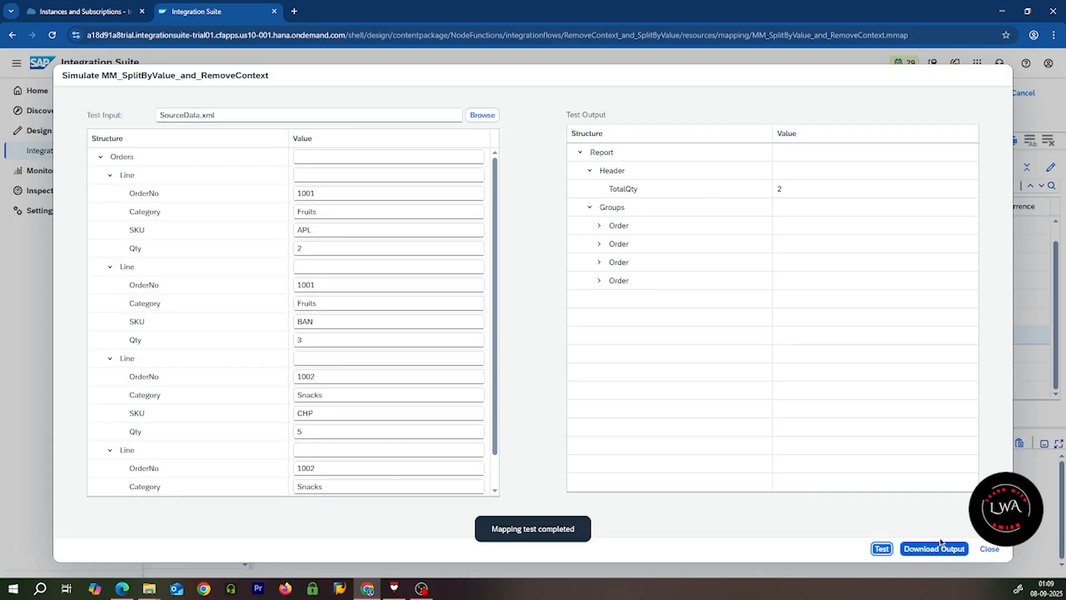
pyautogui.click(110, 175)
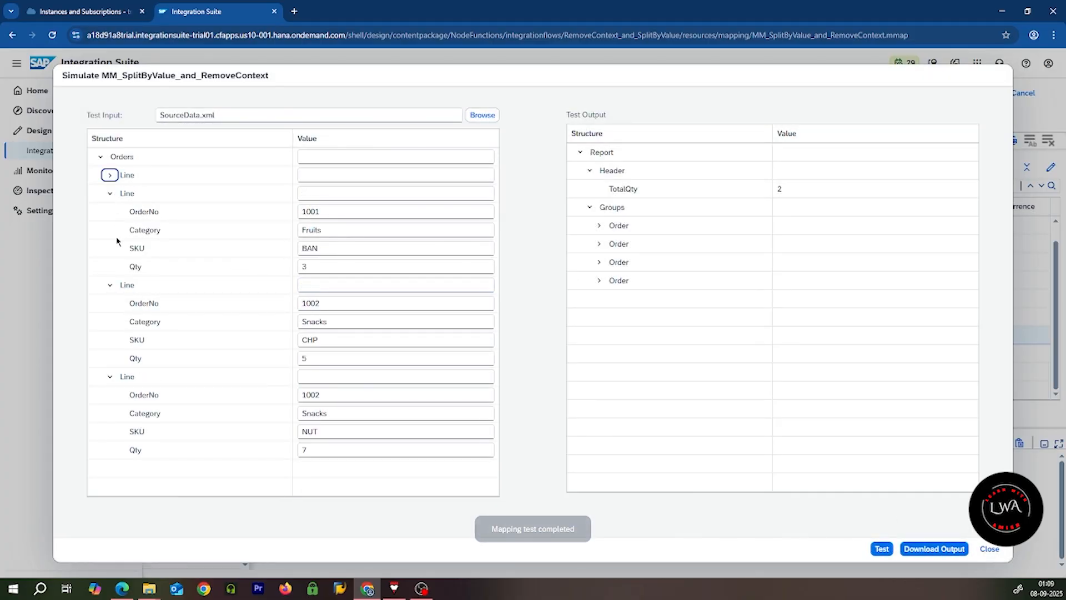
pyautogui.click(109, 193)
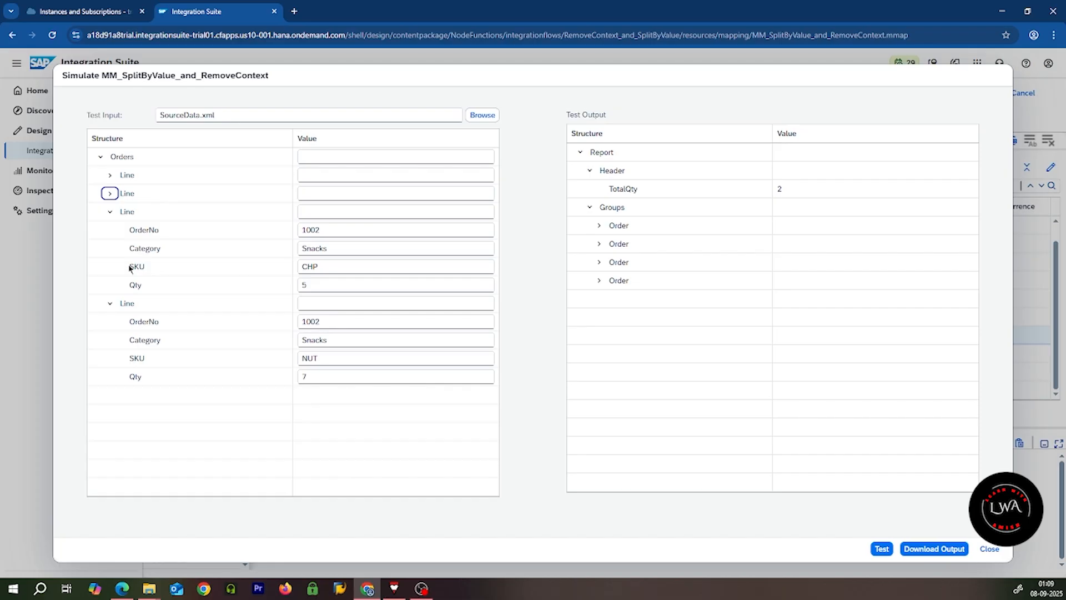
pyautogui.click(110, 211)
pyautogui.click(110, 230)
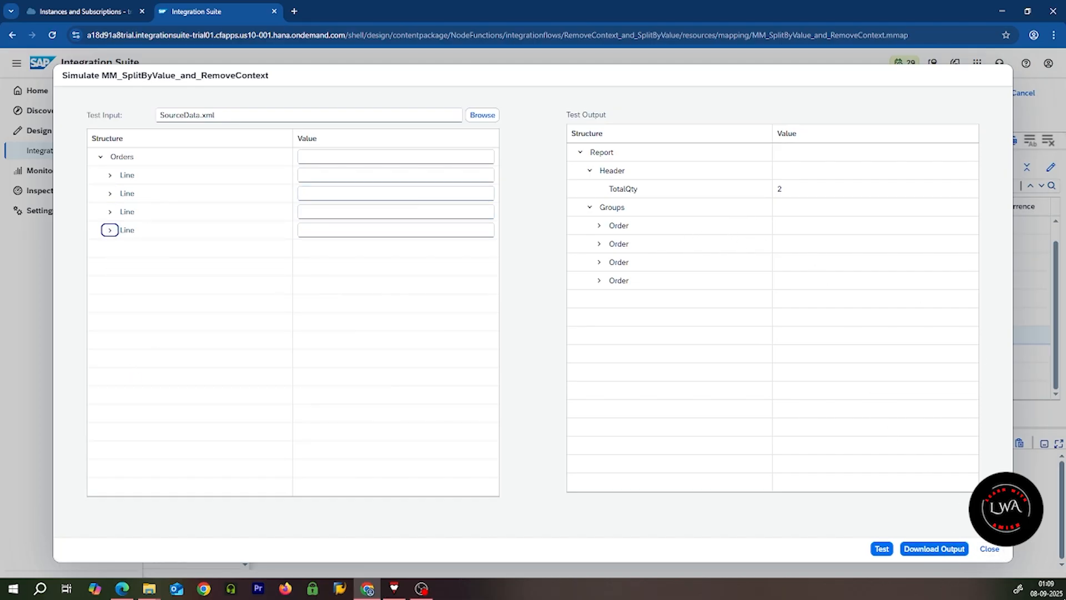
pyautogui.click(989, 549)
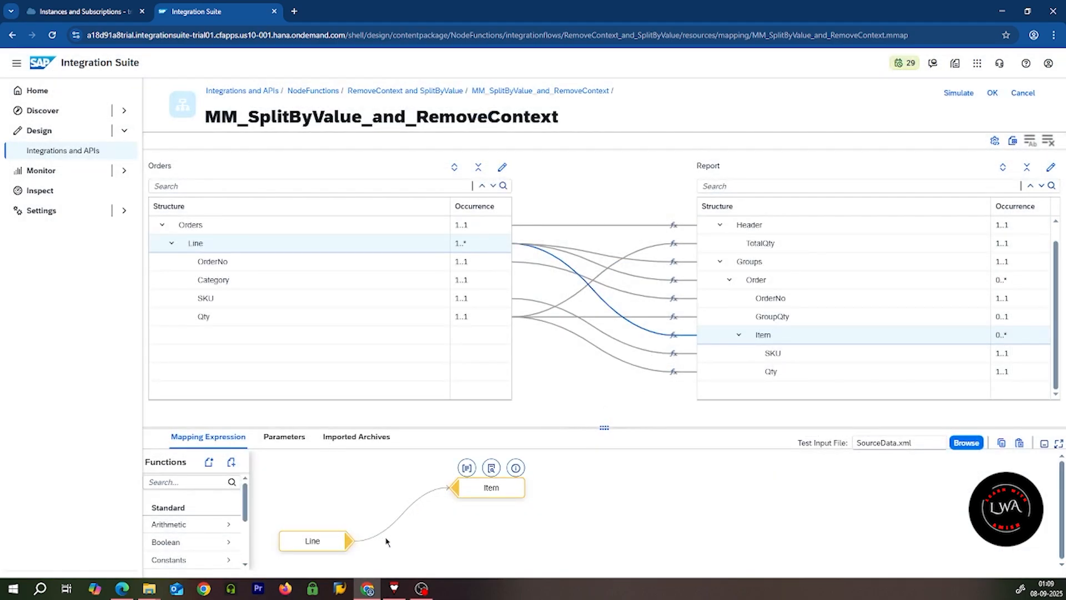
# - Move the Line field up beside the Item field in the mapping expression
pyautogui.moveTo(328, 539); pyautogui.dragTo(323, 493)
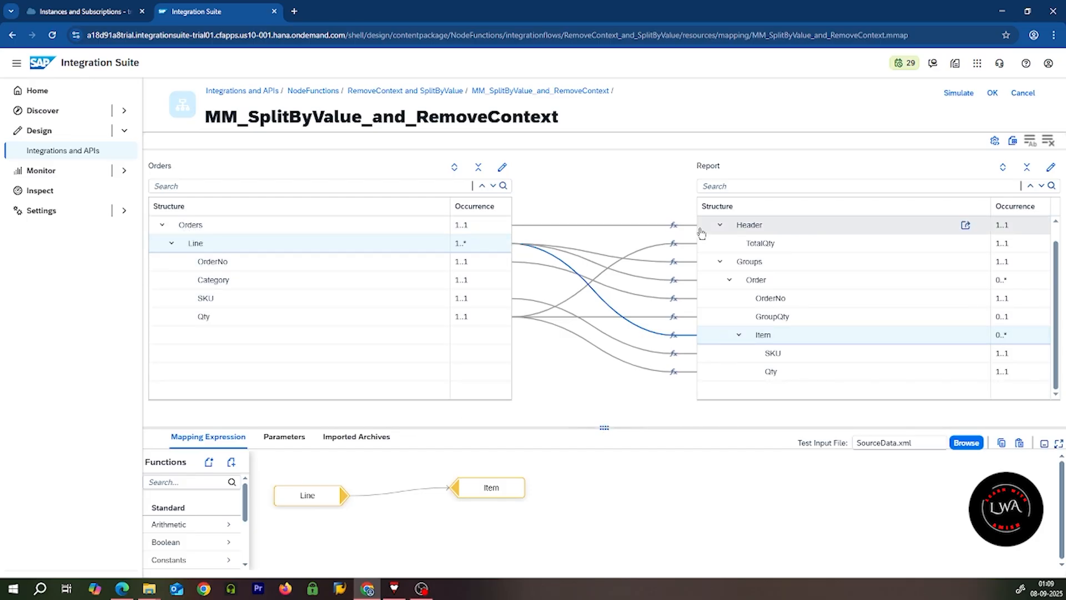
# - Display the source message queue of Orders in the Header mapping, examine its entry, and close it
pyautogui.click(672, 226)
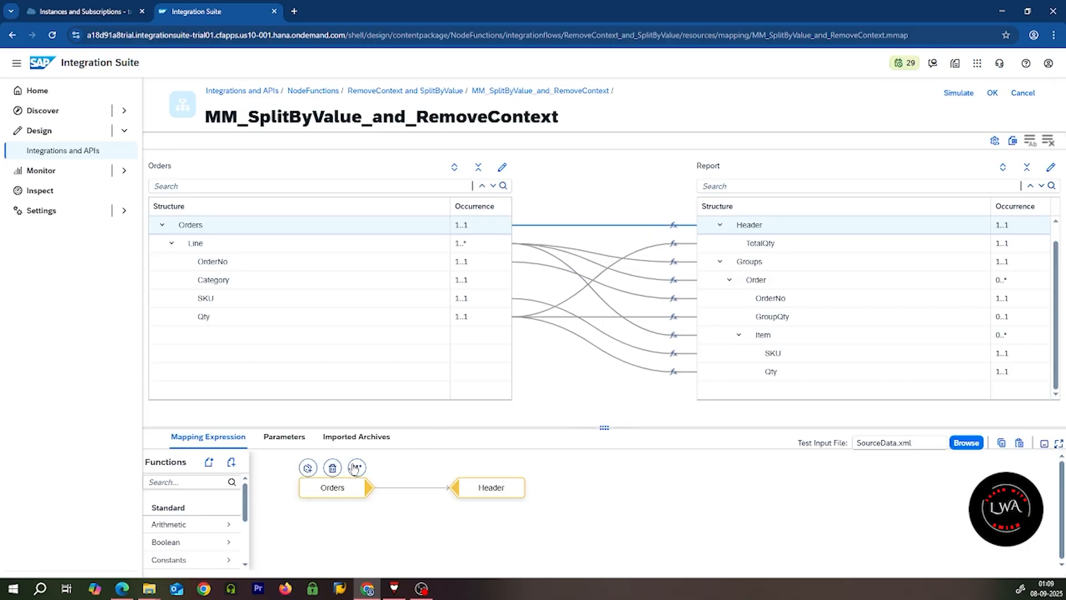
pyautogui.click(355, 468)
pyautogui.click(356, 467)
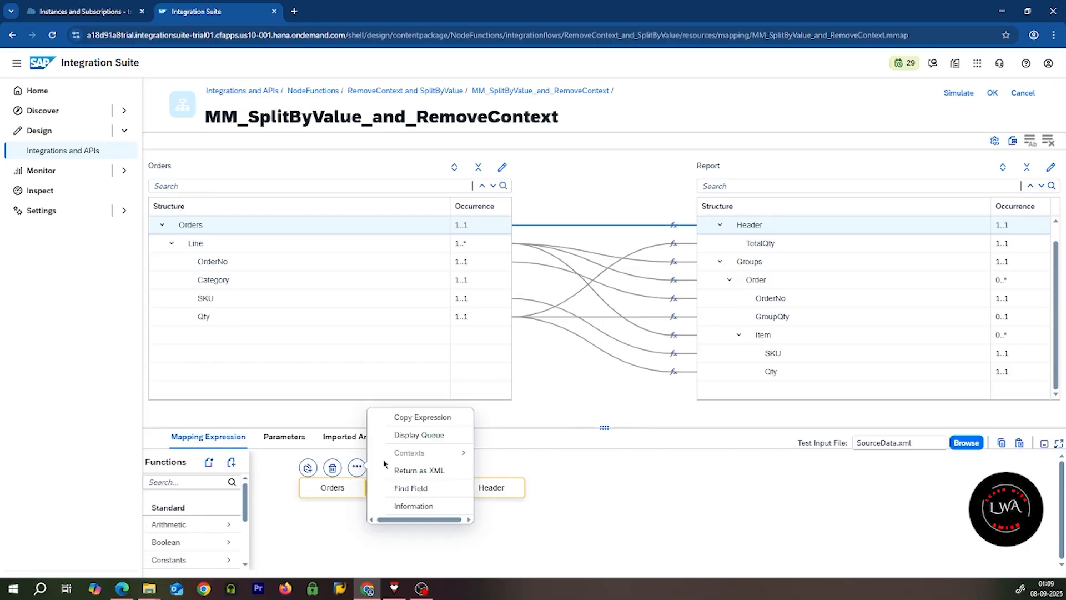
pyautogui.click(399, 435)
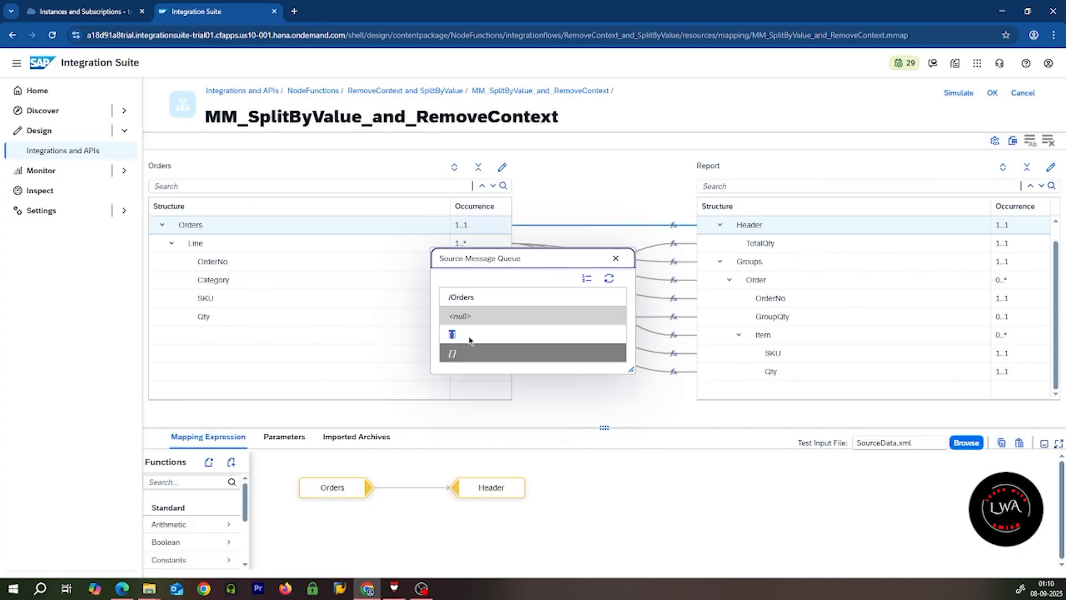
pyautogui.click(470, 340)
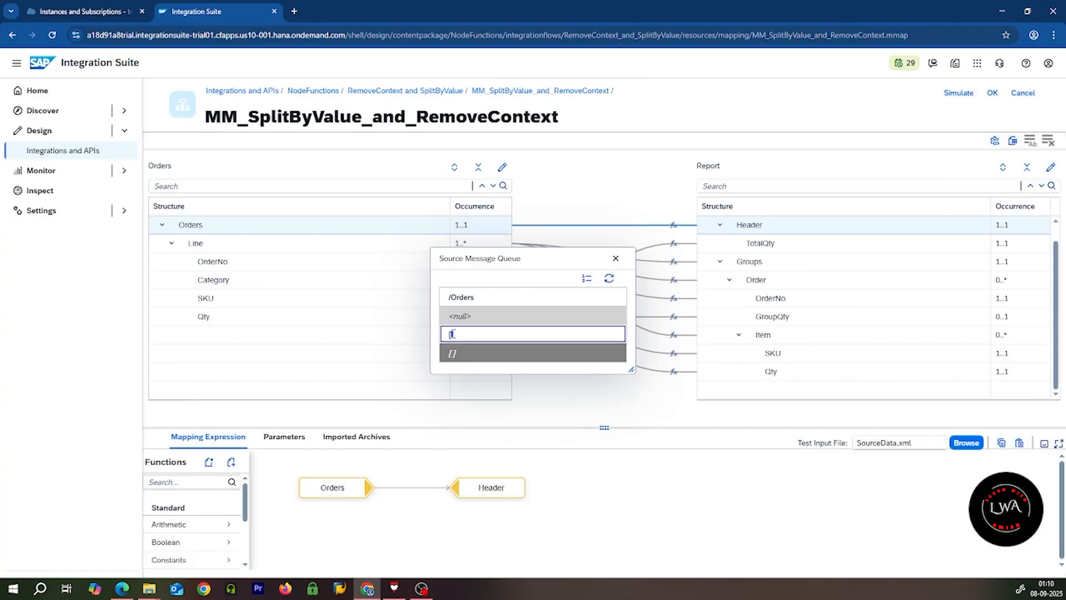
pyautogui.click(436, 245)
pyautogui.click(424, 245)
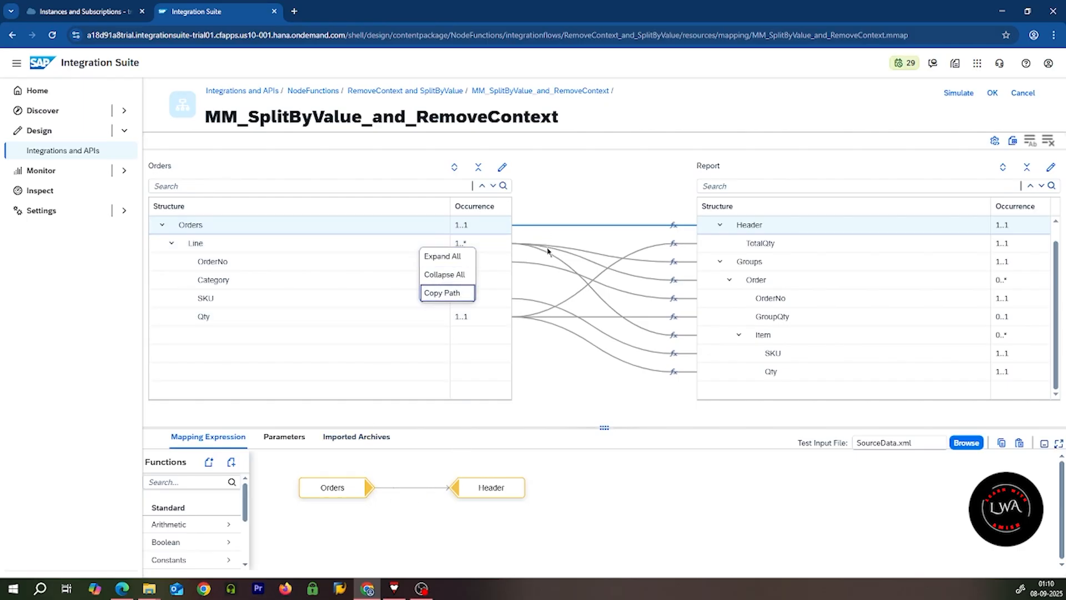
pyautogui.click(517, 247)
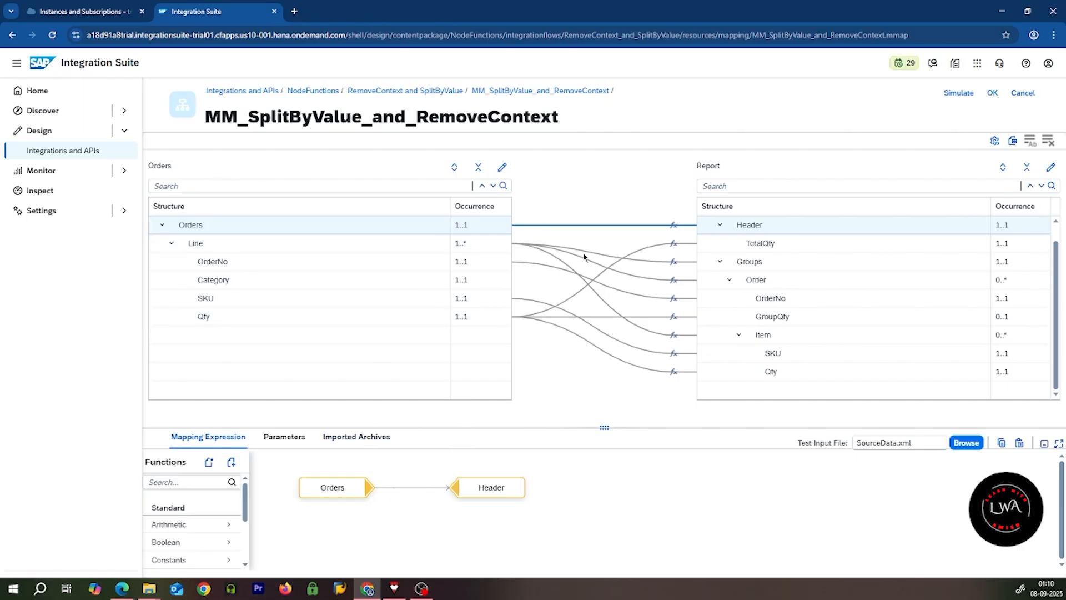
# - Display the source message queue of Line in the Groups mapping
pyautogui.click(557, 250)
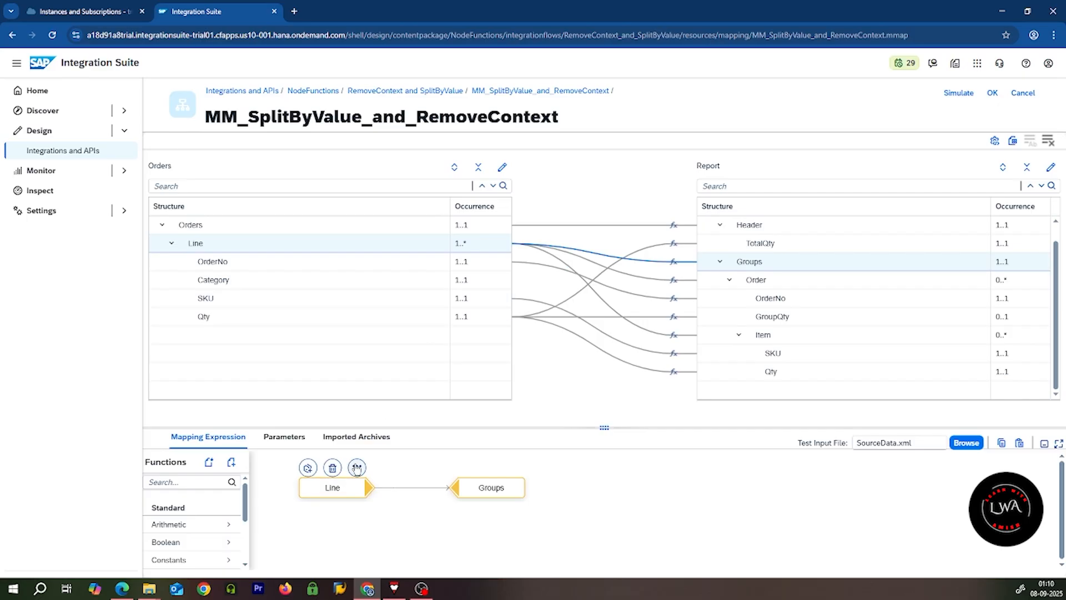
pyautogui.click(357, 467)
pyautogui.click(414, 433)
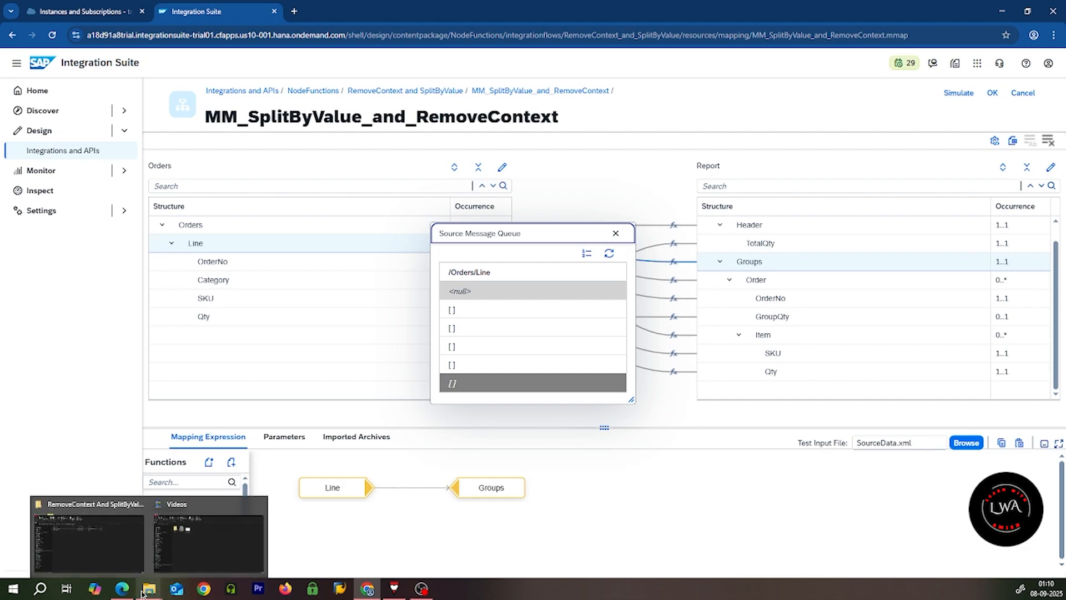
# - Compare the Line queue entries with the Line nodes of SourceData.xml in the Edge window, and close the queue
pyautogui.moveTo(122, 587)
pyautogui.click(114, 525)
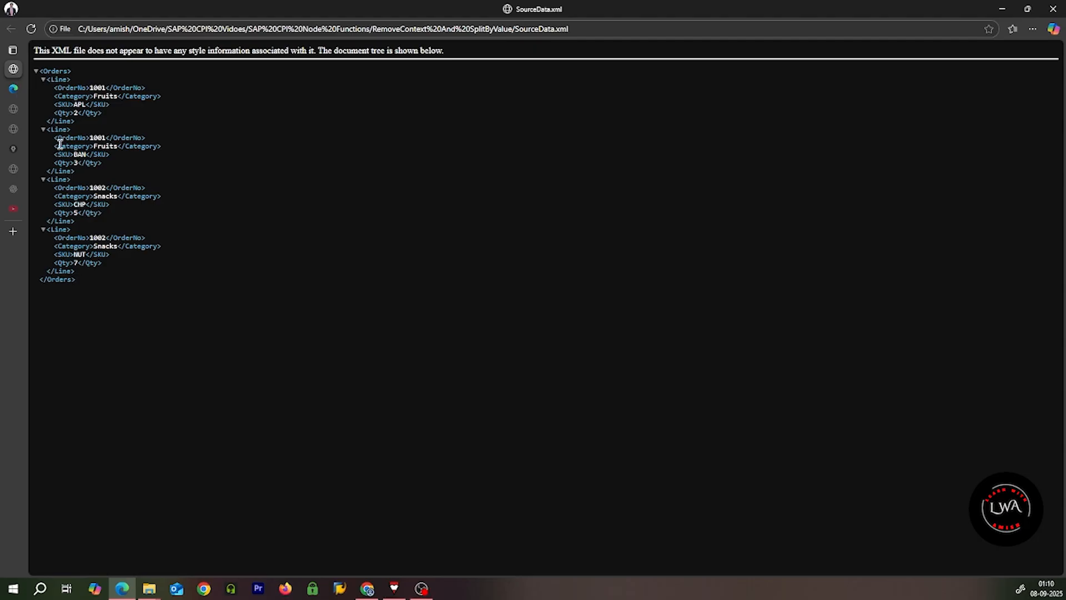
pyautogui.click(1003, 9)
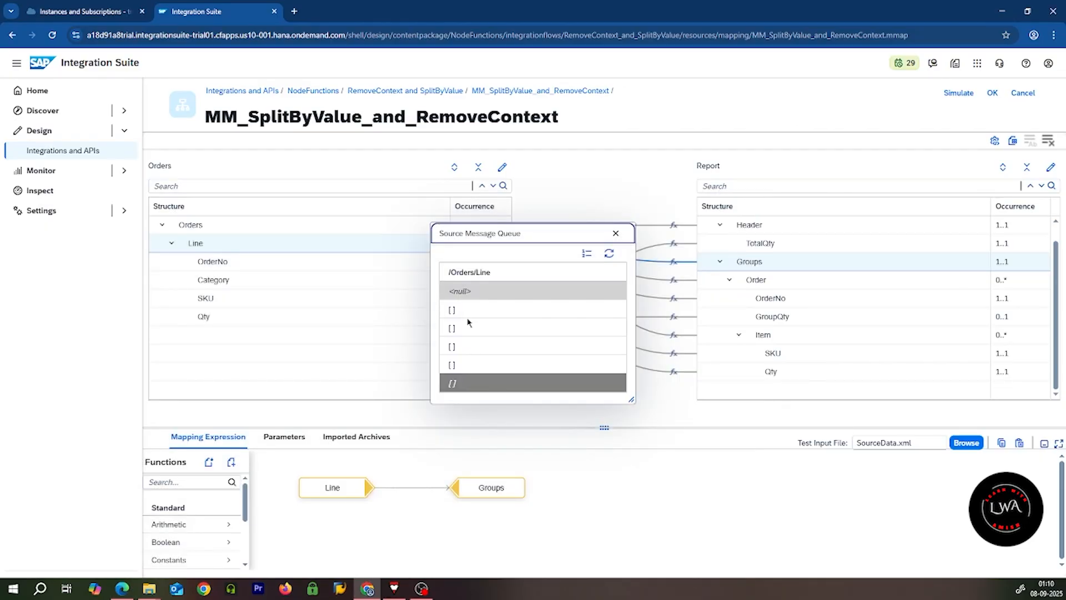
pyautogui.moveTo(456, 311); pyautogui.dragTo(440, 327)
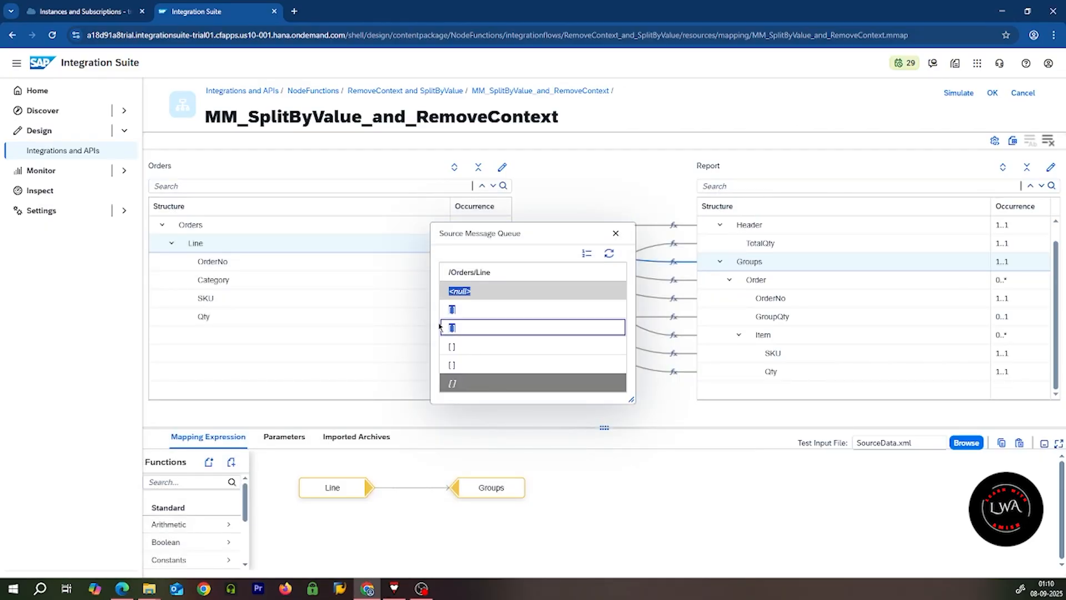
pyautogui.click(455, 348)
pyautogui.moveTo(457, 370); pyautogui.dragTo(441, 368)
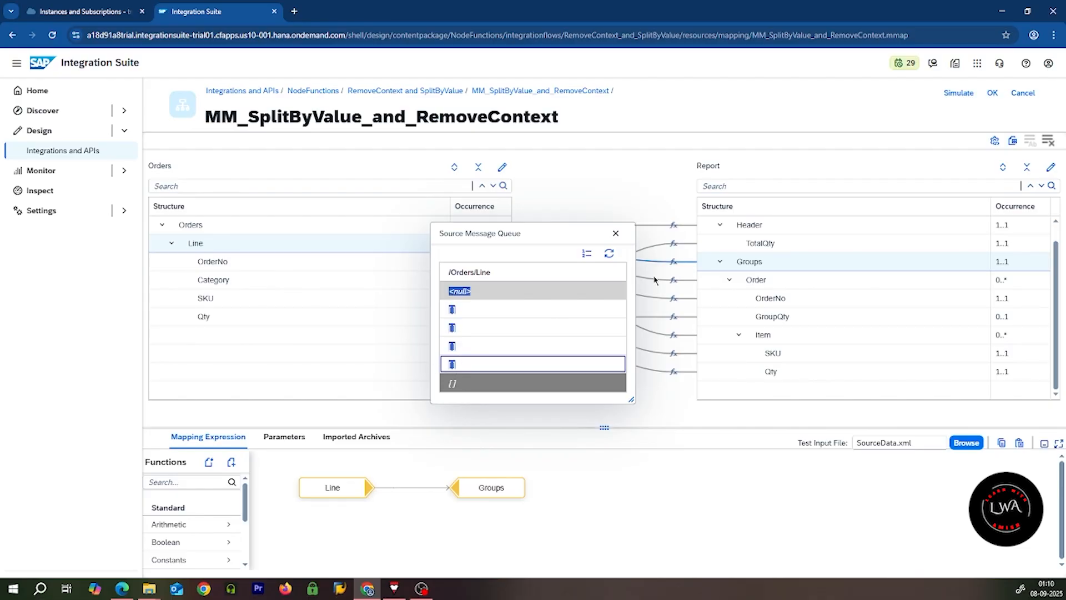
pyautogui.click(610, 234)
pyautogui.click(615, 234)
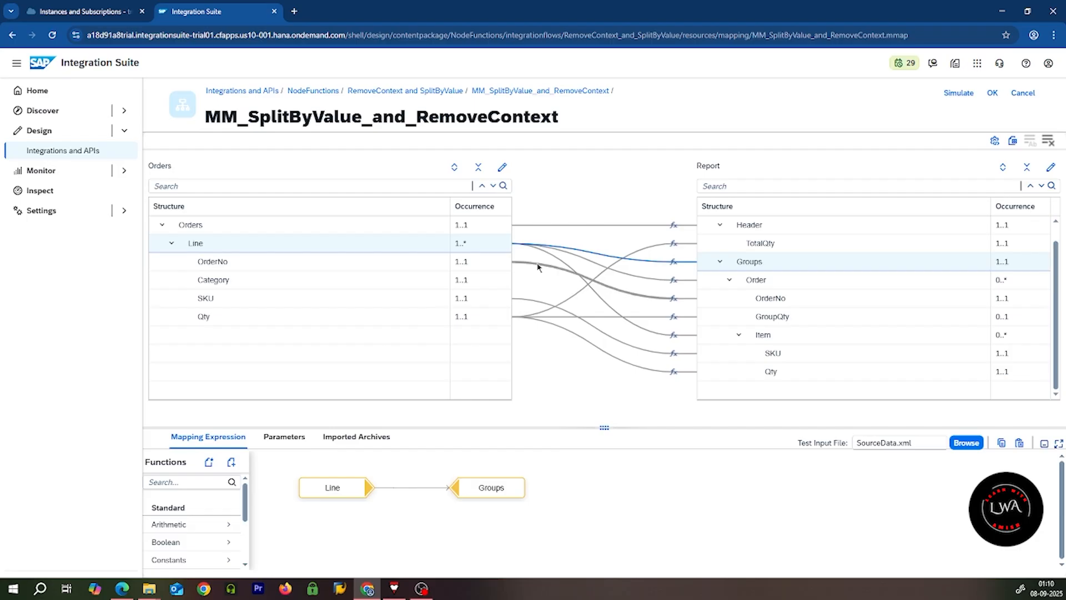
# - Display the source message queue of OrderNo in the OrderNo mapping and examine its first value and context change
pyautogui.click(425, 261)
pyautogui.click(356, 467)
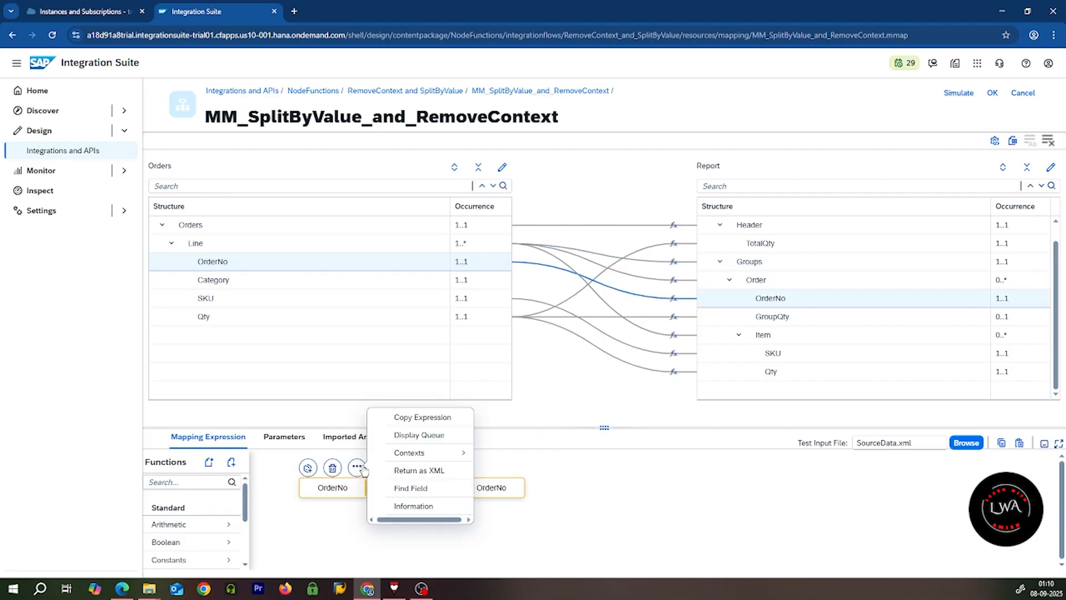
pyautogui.click(419, 433)
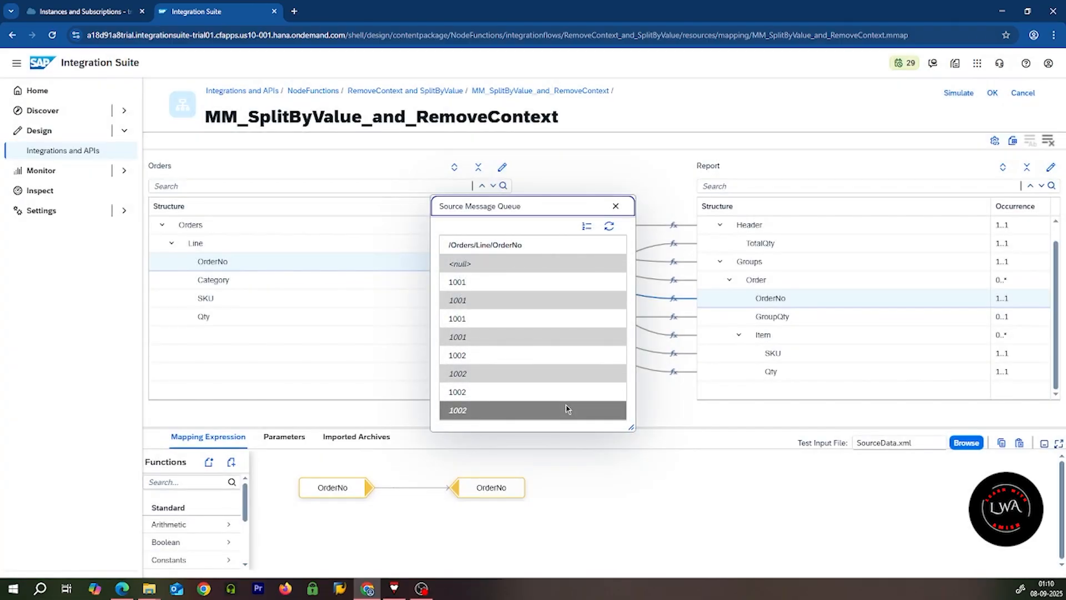
pyautogui.click(470, 284)
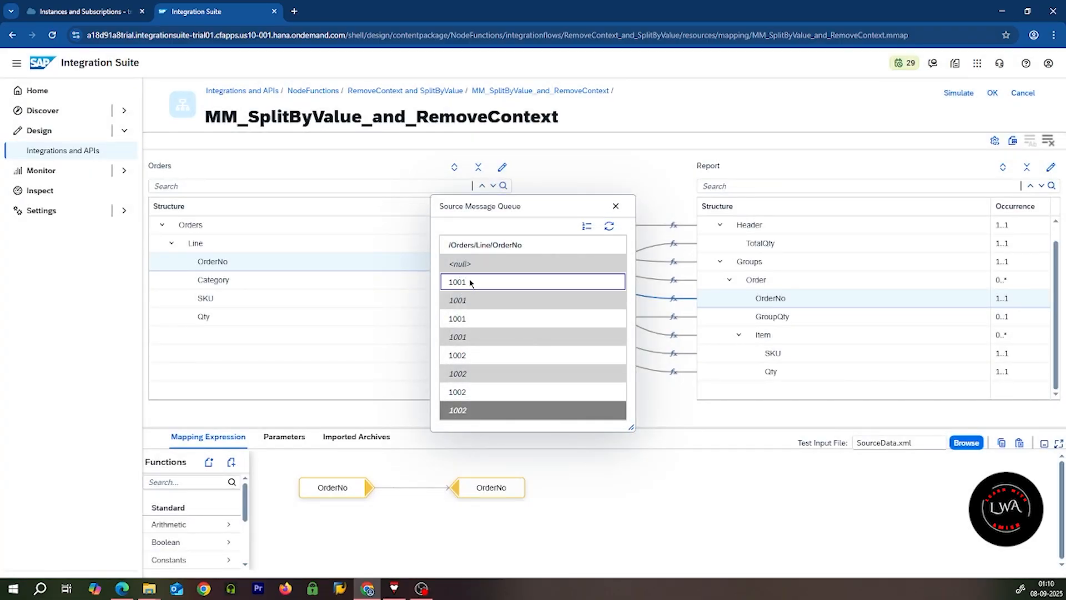
pyautogui.doubleClick(457, 281)
pyautogui.click(469, 299)
pyautogui.doubleClick(469, 299)
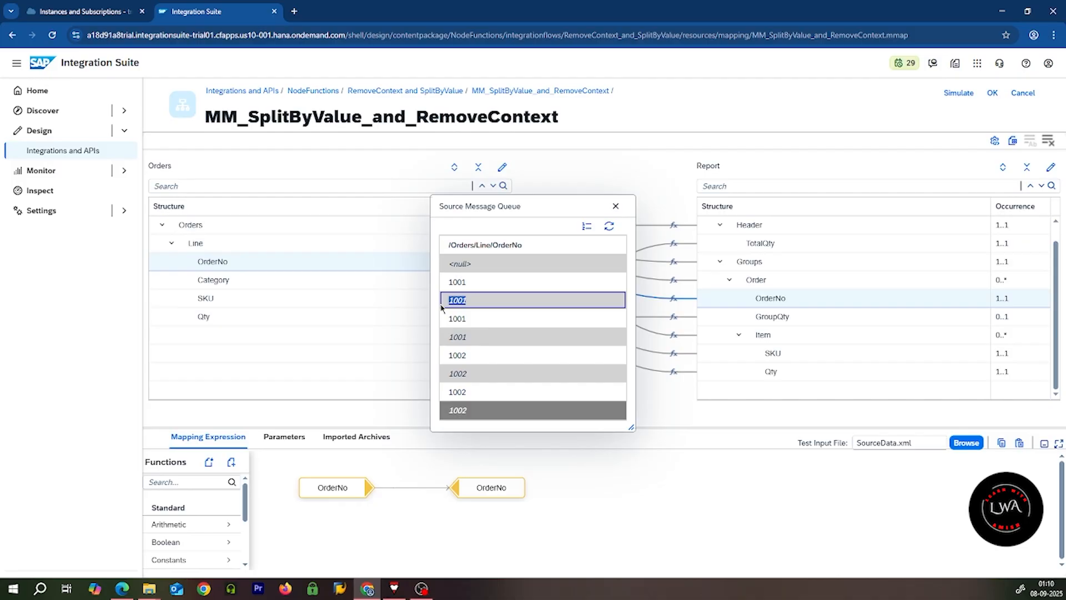
pyautogui.moveTo(472, 289); pyautogui.dragTo(452, 300)
# - Compare the queue with the OrderNo elements of the first two Line nodes of SourceData.xml in the Edge window, and return to the mapping
pyautogui.click(122, 590)
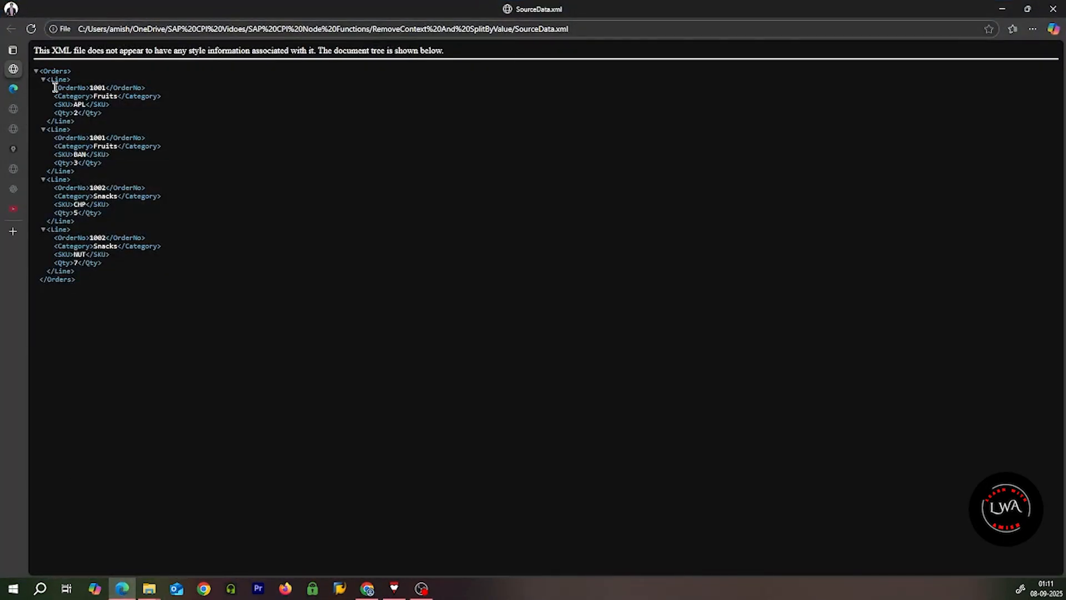
pyautogui.moveTo(54, 88); pyautogui.dragTo(158, 95)
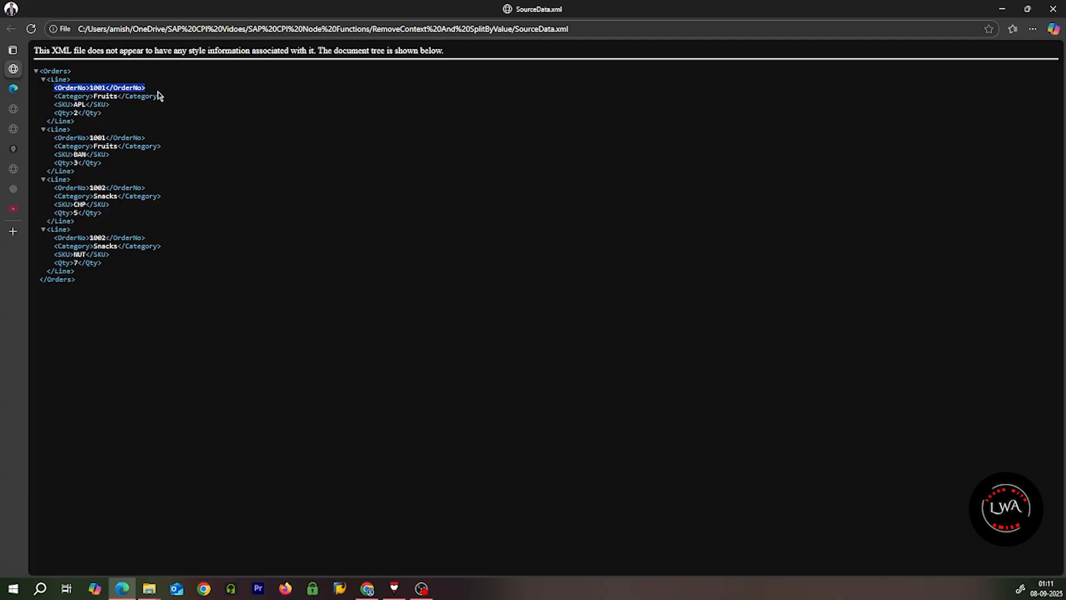
pyautogui.doubleClick(53, 129)
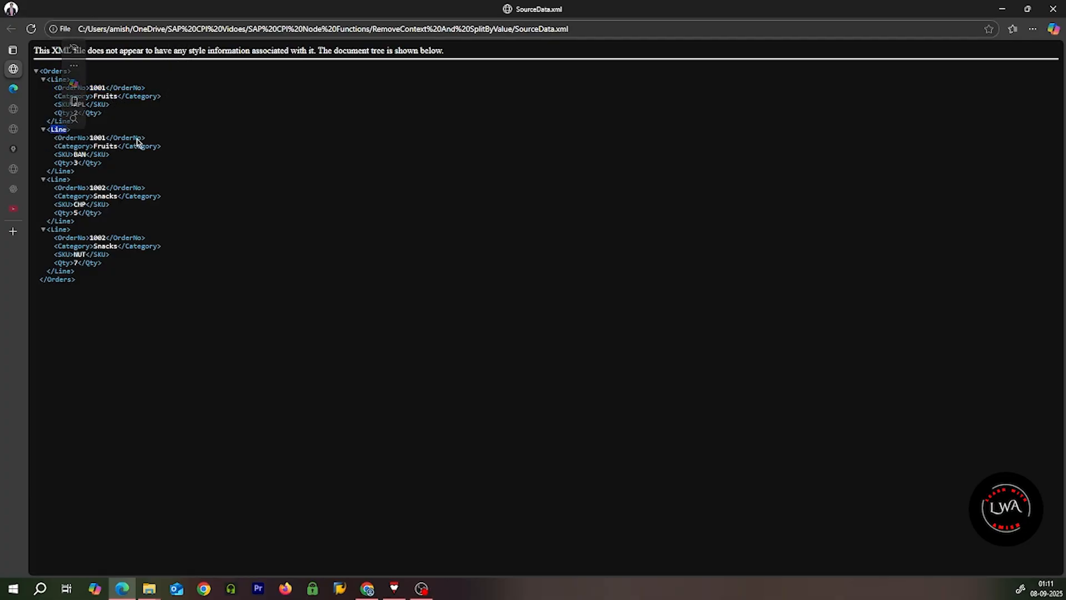
pyautogui.moveTo(146, 138); pyautogui.dragTo(66, 132)
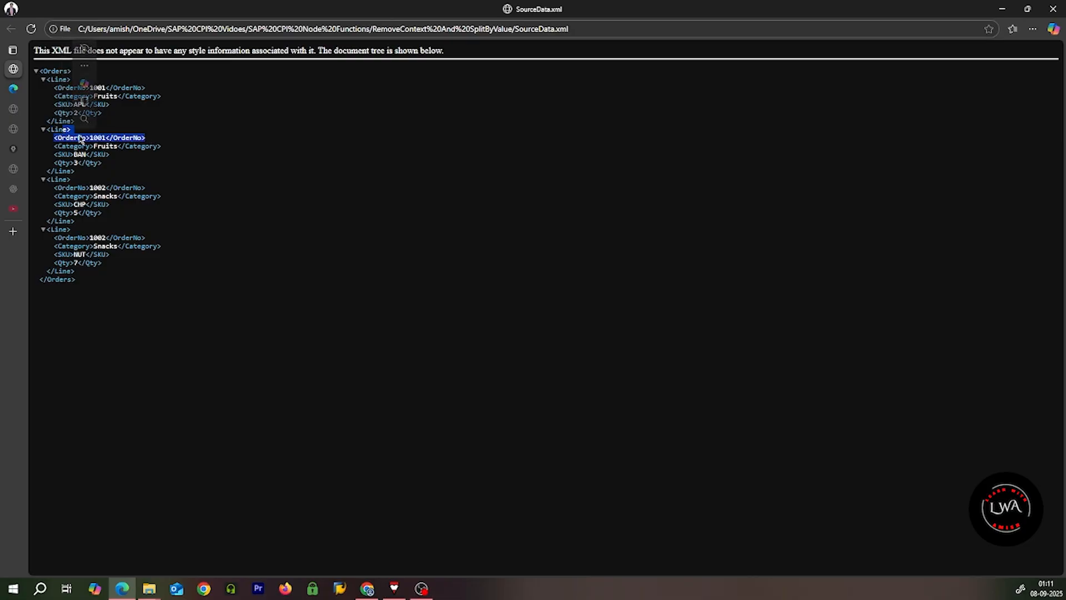
pyautogui.click(1002, 9)
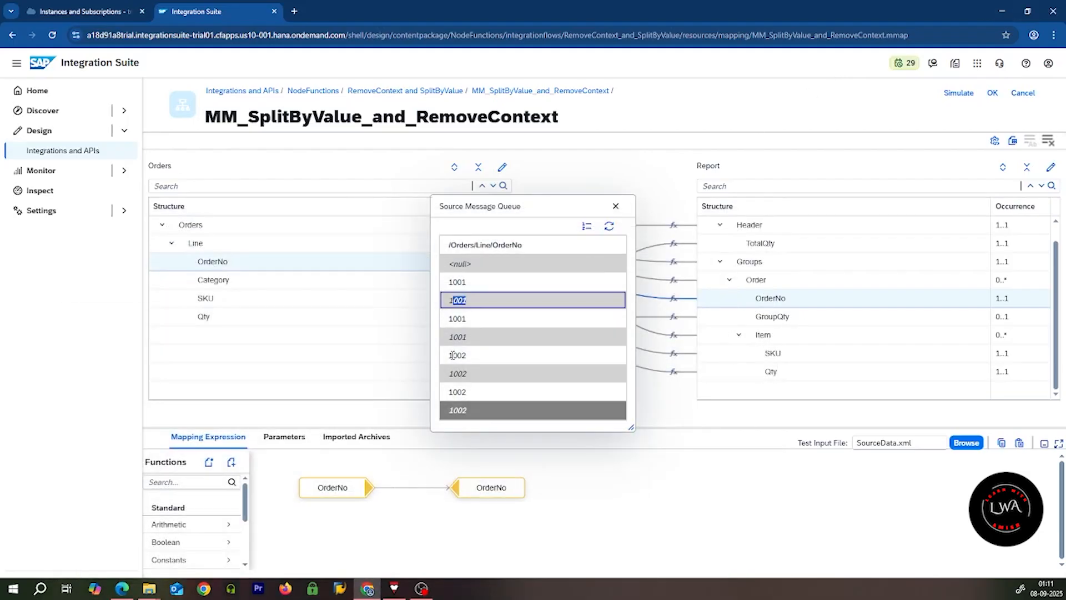
# - Examine the repeated 1001 and 1002 values in the OrderNo source message queue
pyautogui.doubleClick(470, 304)
pyautogui.doubleClick(448, 318)
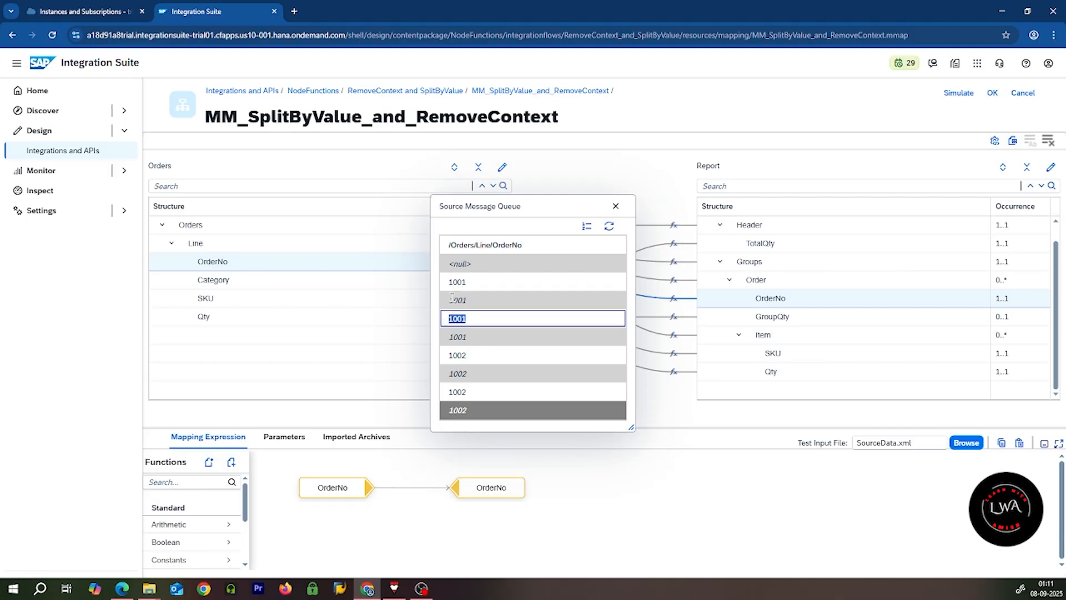
pyautogui.doubleClick(465, 284)
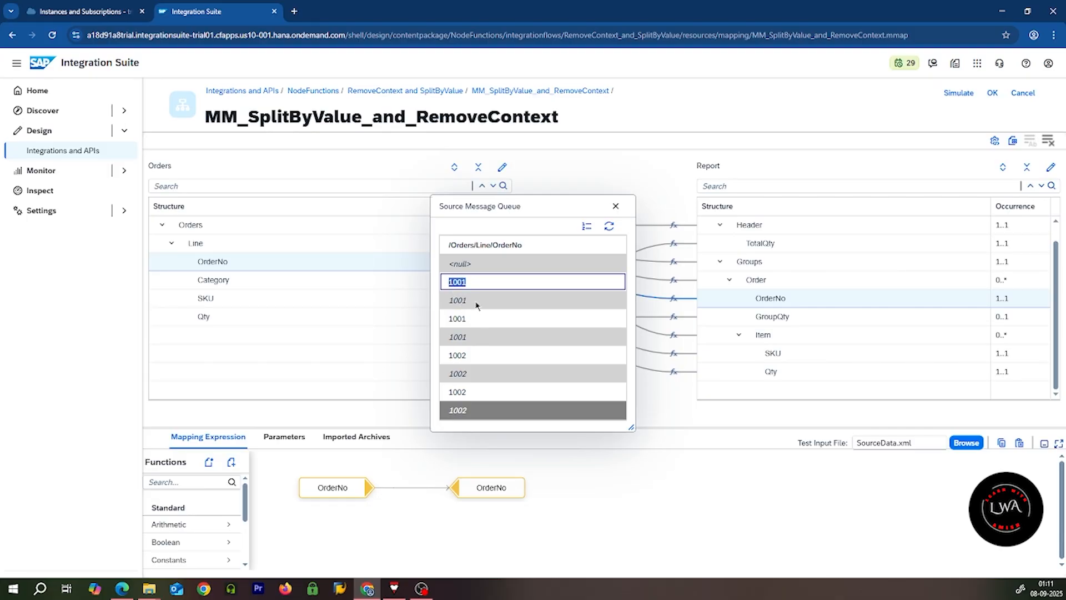
pyautogui.doubleClick(445, 321)
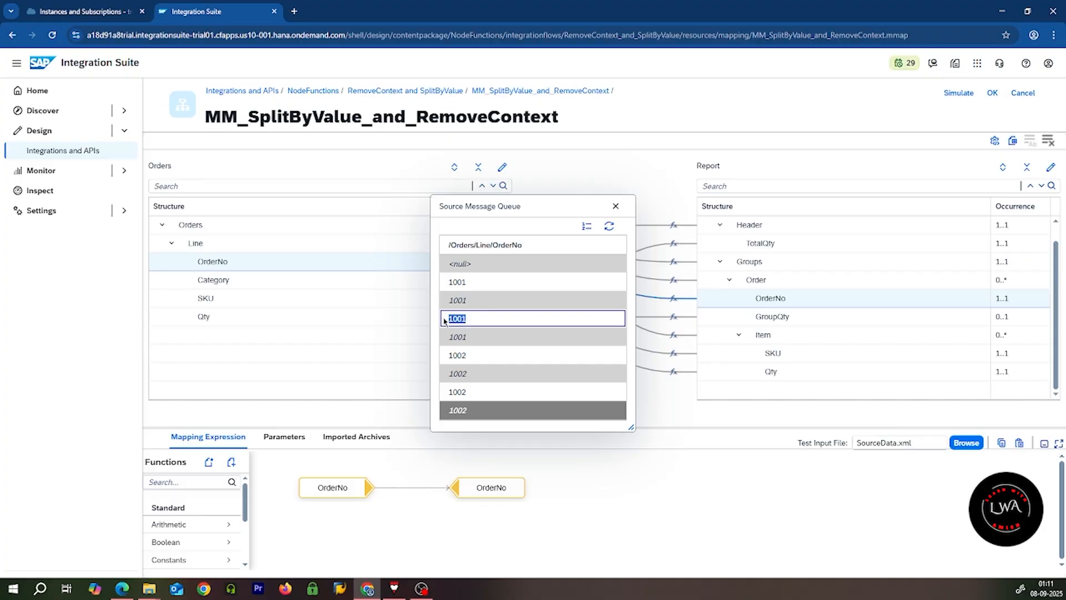
pyautogui.doubleClick(478, 351)
pyautogui.doubleClick(453, 388)
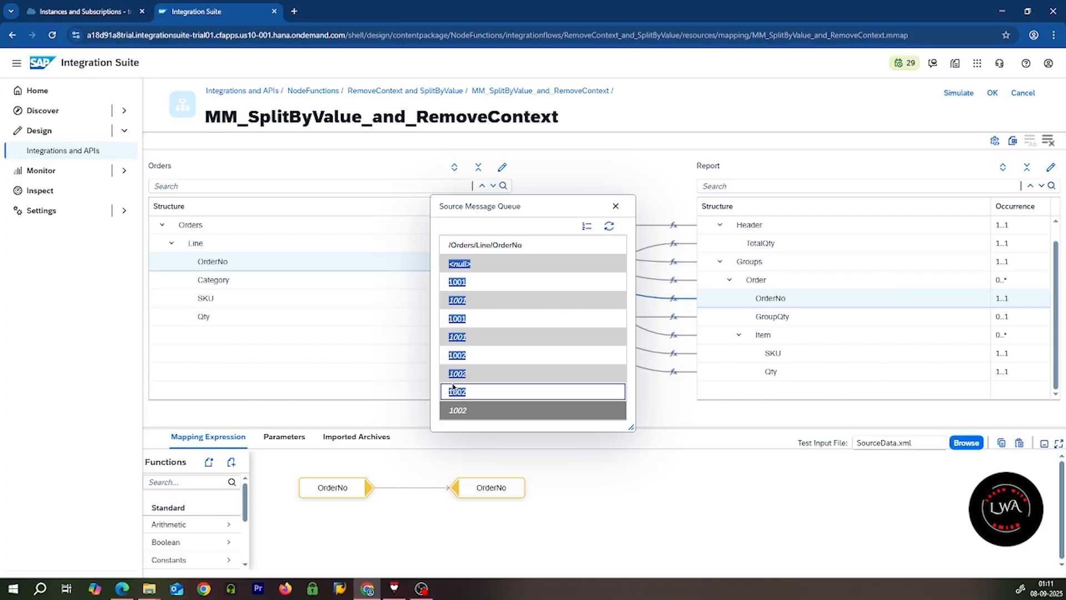
pyautogui.click(523, 315)
# - Mark the four context-change rows of the OrderNo queue with freehand strokes
pyautogui.moveTo(495, 303); pyautogui.dragTo(529, 298)
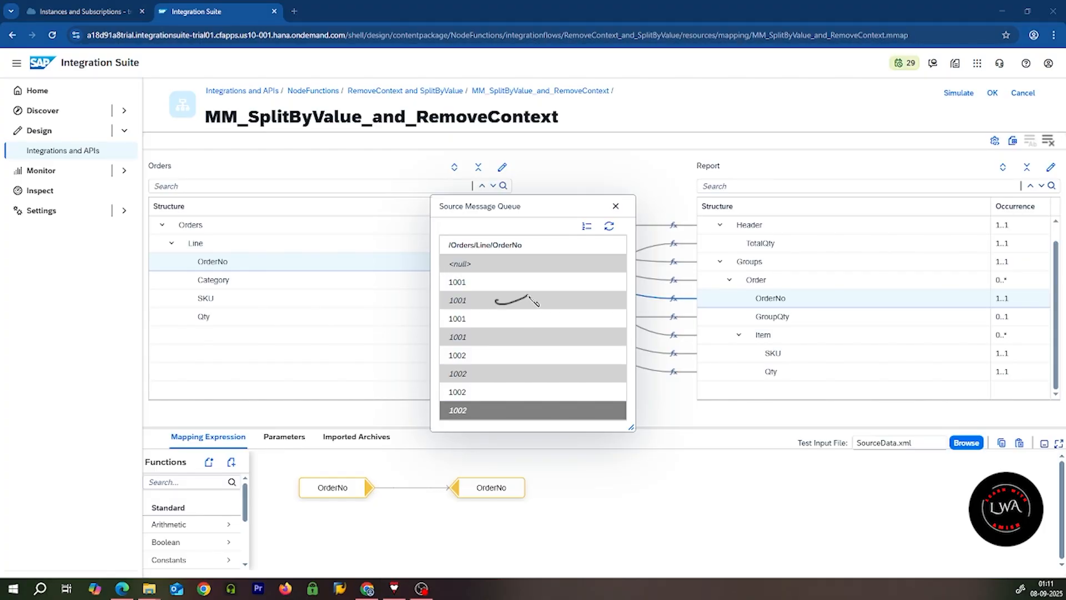
pyautogui.moveTo(501, 338); pyautogui.dragTo(534, 329)
pyautogui.moveTo(508, 374); pyautogui.dragTo(541, 364)
pyautogui.moveTo(503, 414); pyautogui.dragTo(543, 401)
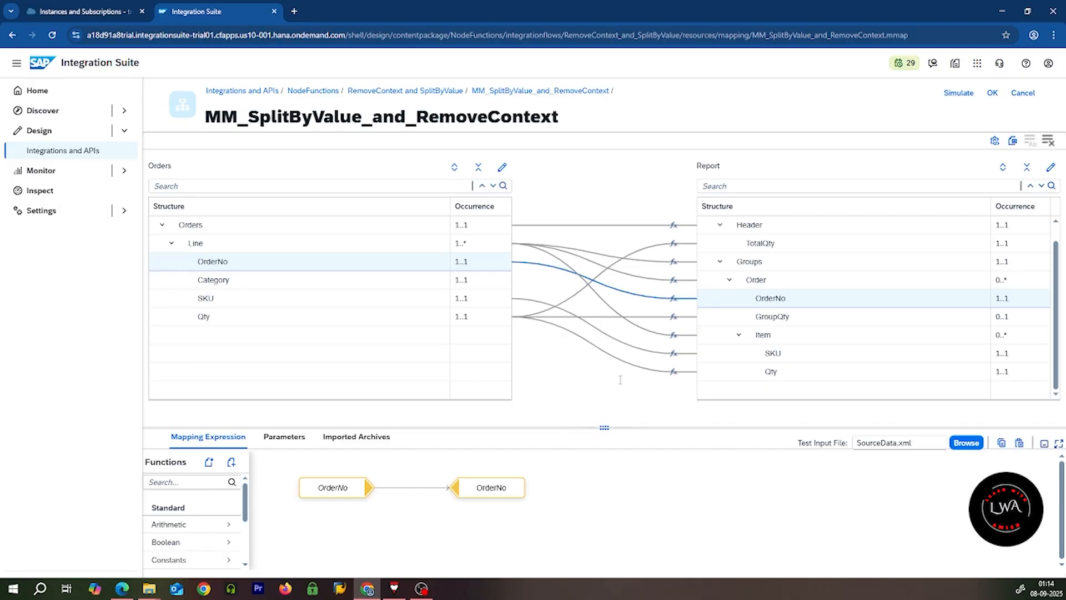
# - Open the Qty to TotalQty mapping and check the Qty values of SourceData.xml in the Edge window
pyautogui.click(672, 243)
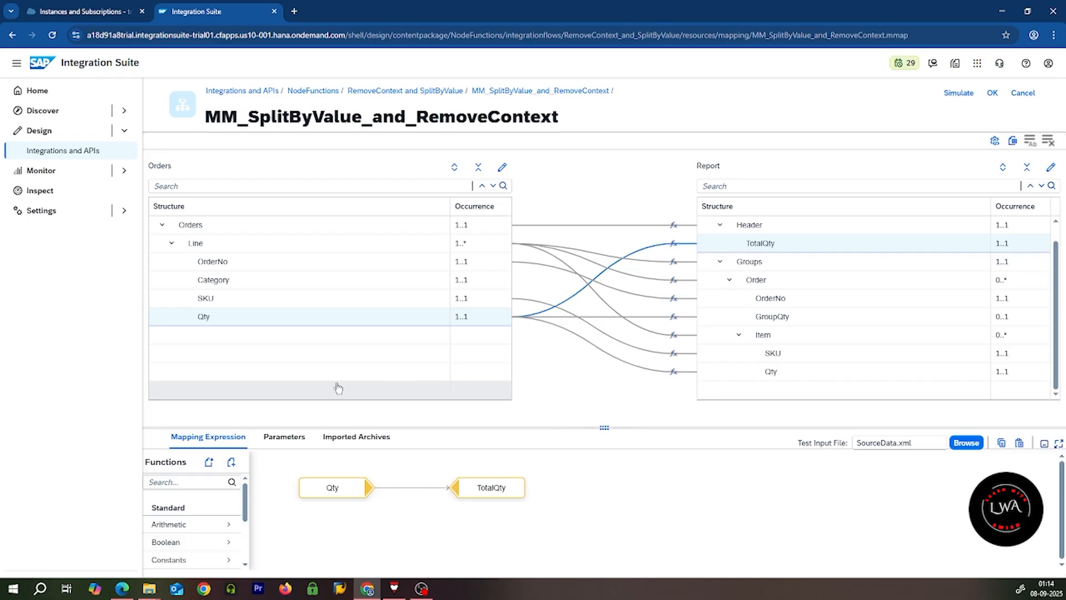
pyautogui.click(333, 491)
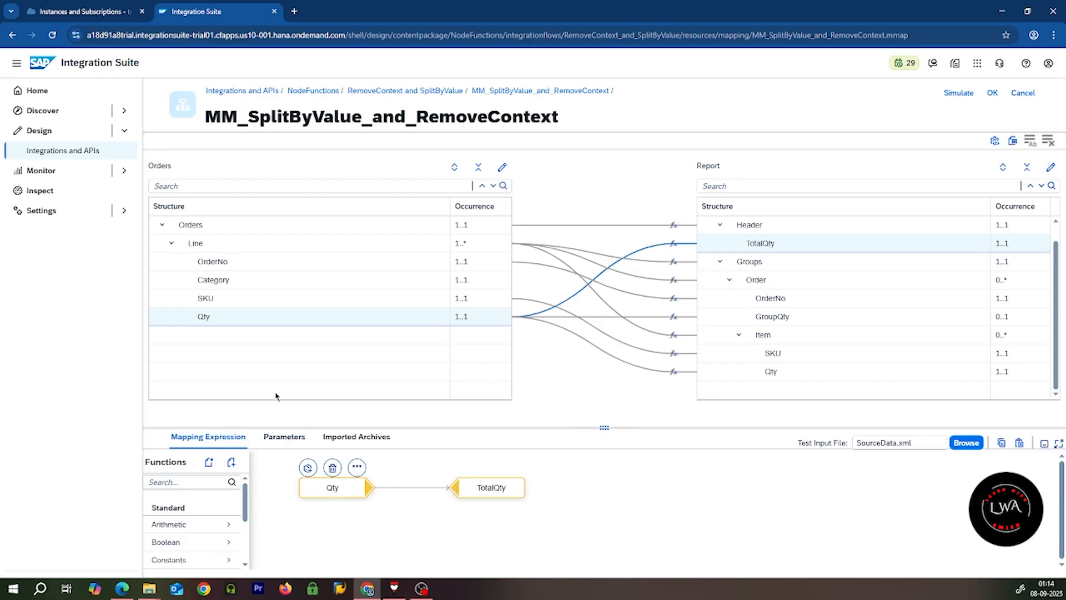
pyautogui.click(128, 595)
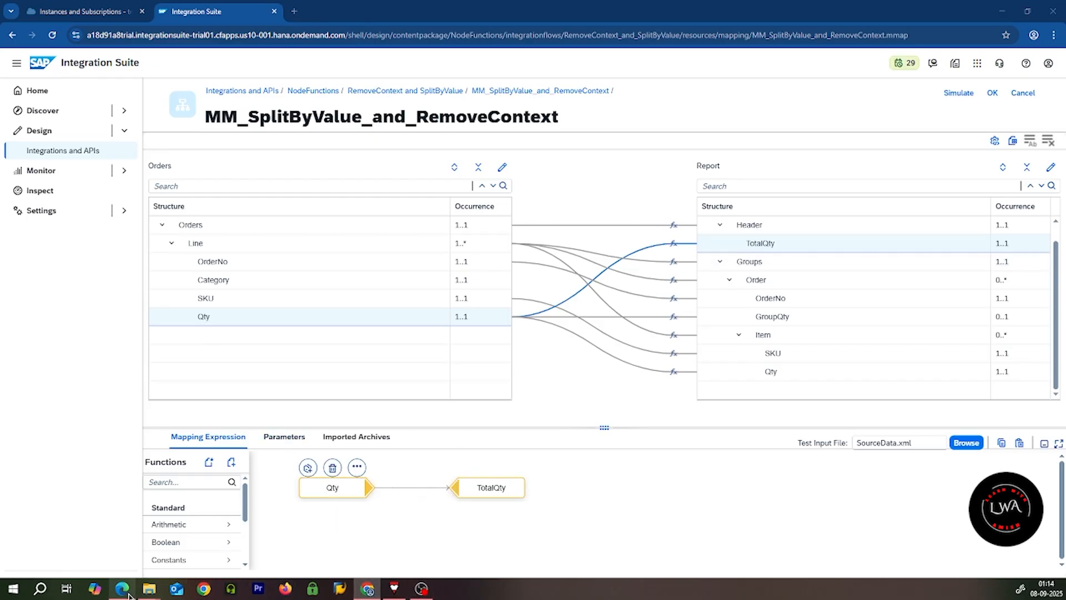
pyautogui.click(82, 122)
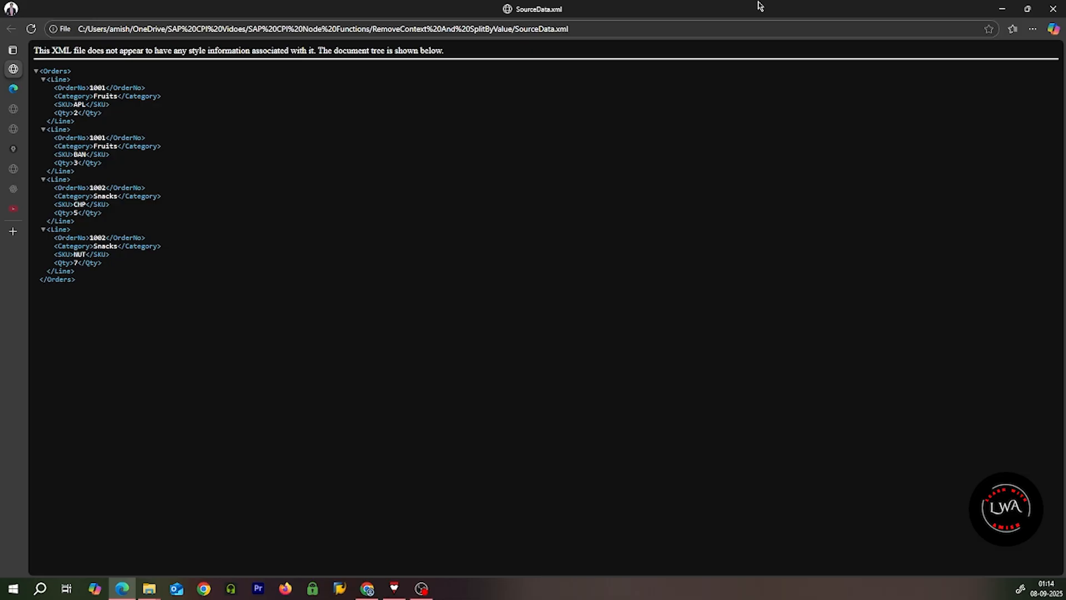
pyautogui.click(1001, 12)
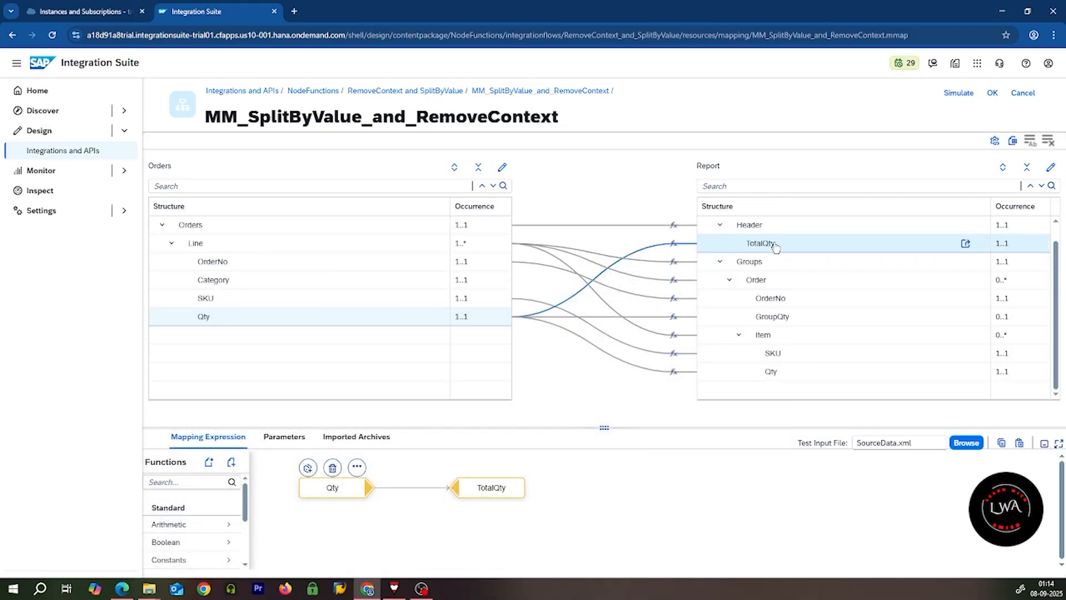
# - Move the TotalQty field away from Qty in the mapping expression and add the sum function between them
pyautogui.moveTo(515, 488); pyautogui.dragTo(727, 483)
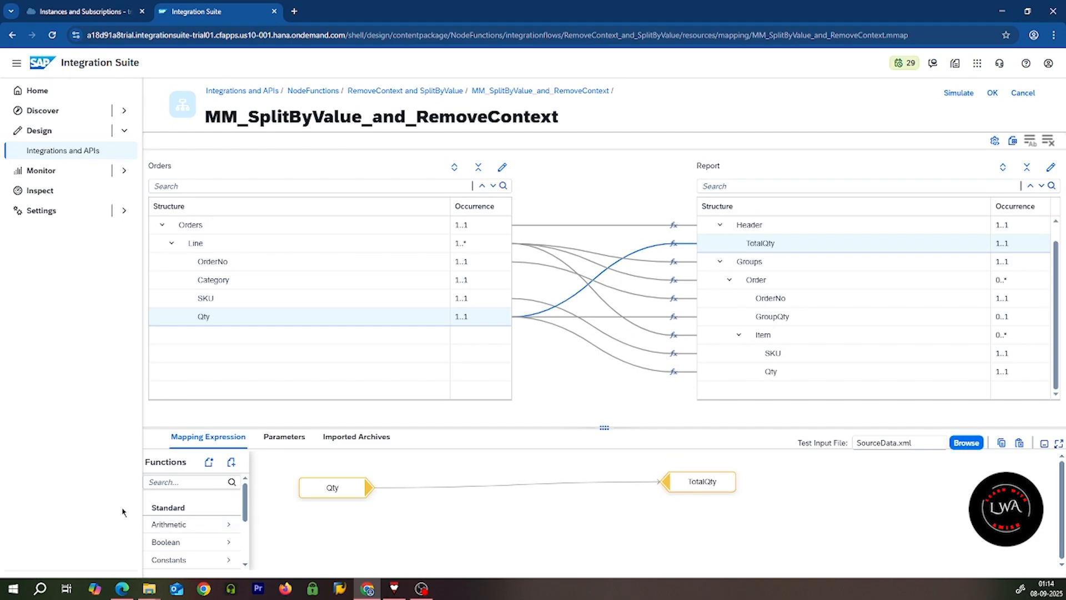
pyautogui.click(174, 482)
pyautogui.write('sum')
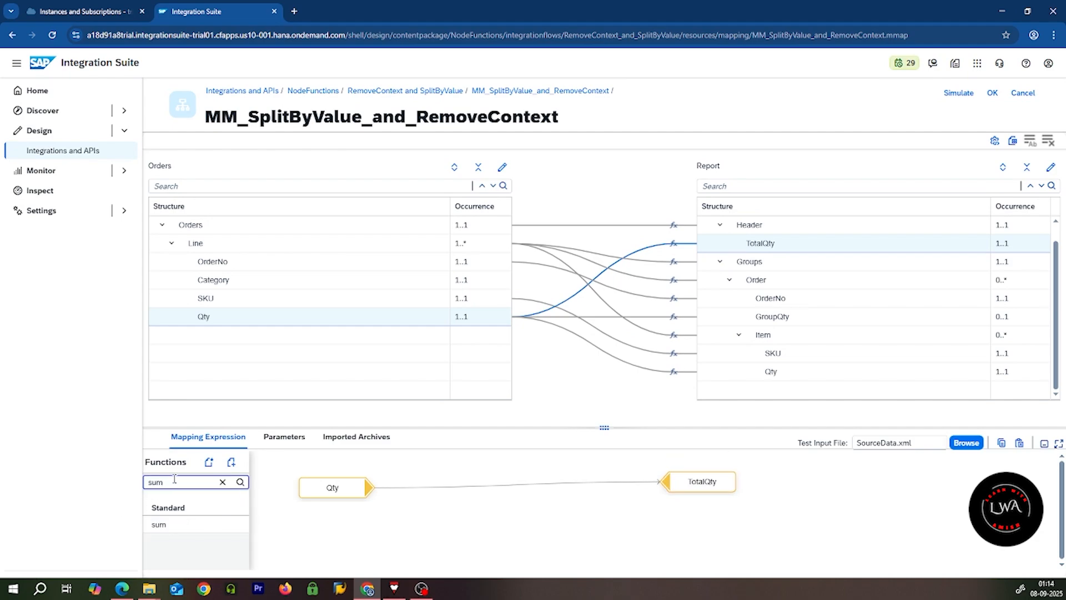
pyautogui.moveTo(161, 524); pyautogui.dragTo(515, 531)
# - Display the target message queue of TotalQty and compare its entries and context changes with SourceData.xml in the Edge window
pyautogui.moveTo(701, 481)
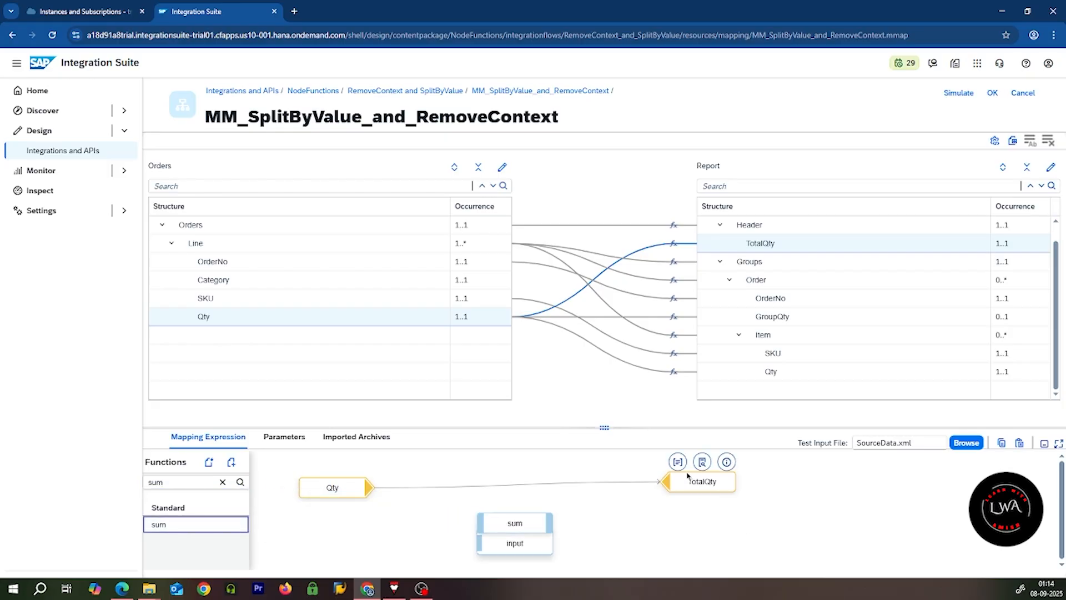
pyautogui.click(678, 462)
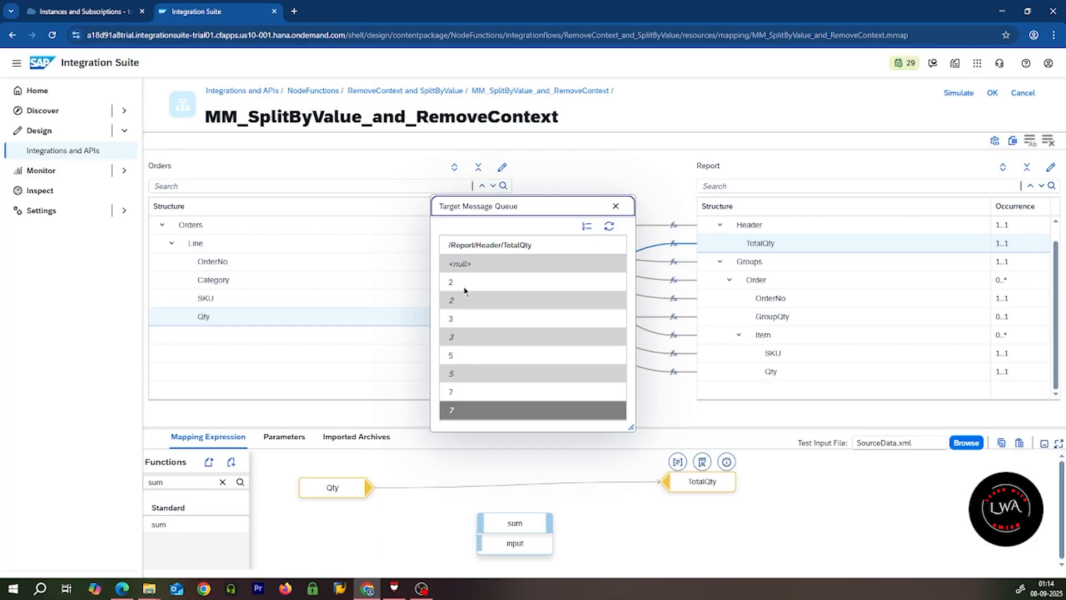
pyautogui.click(449, 284)
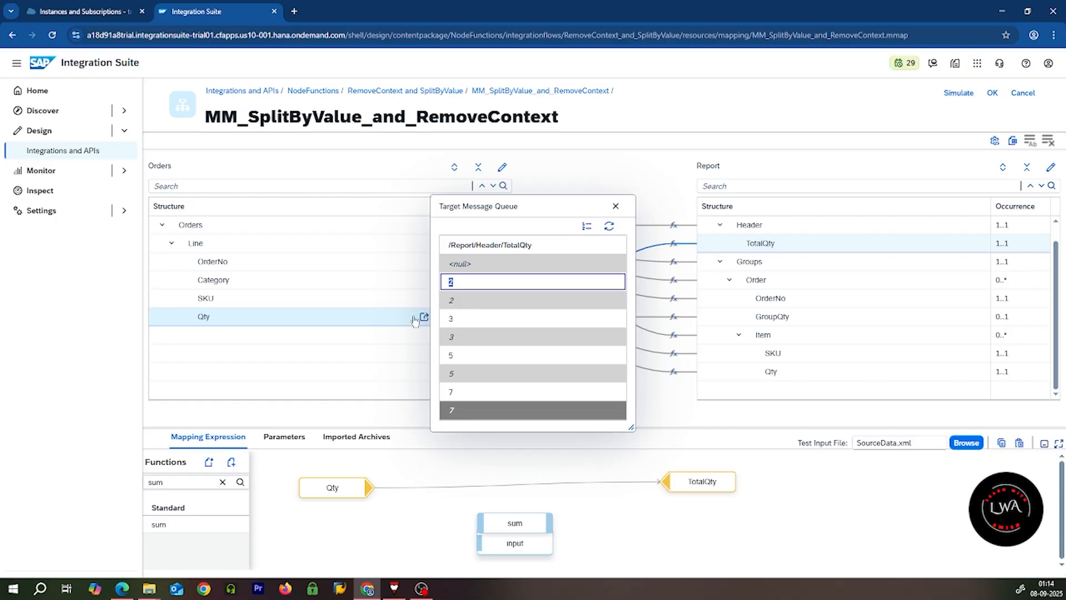
pyautogui.click(472, 303)
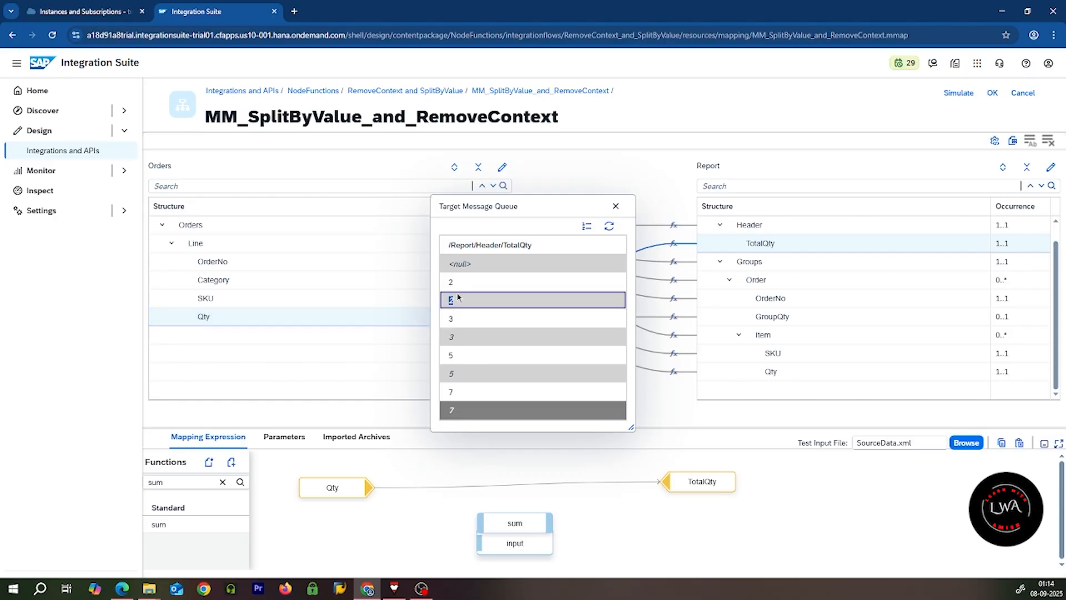
pyautogui.moveTo(455, 286); pyautogui.dragTo(464, 420)
pyautogui.click(466, 398)
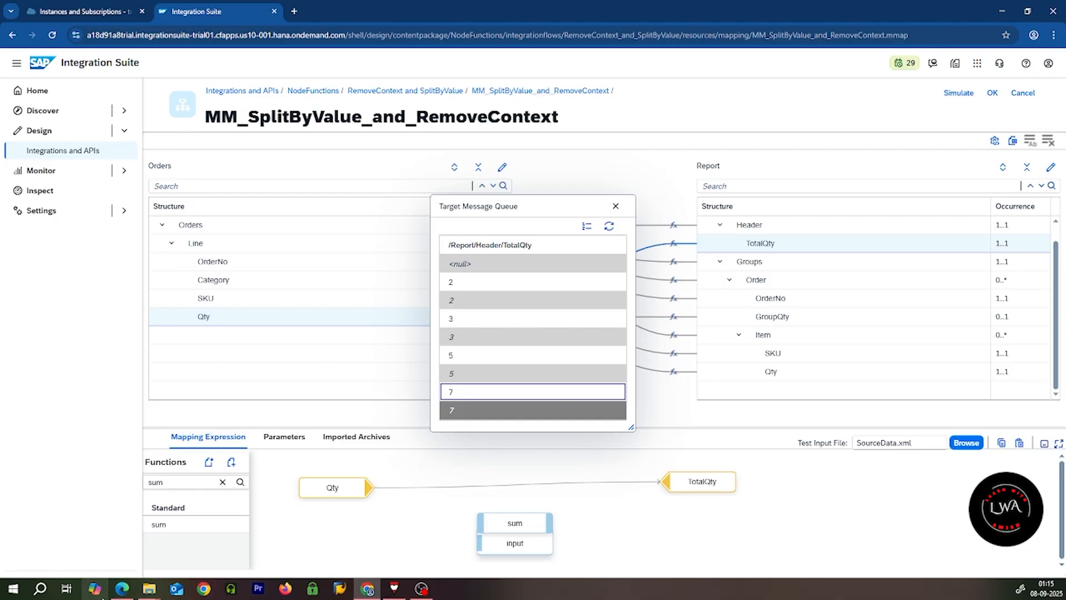
pyautogui.click(123, 594)
pyautogui.click(998, 6)
pyautogui.moveTo(460, 284); pyautogui.dragTo(437, 285)
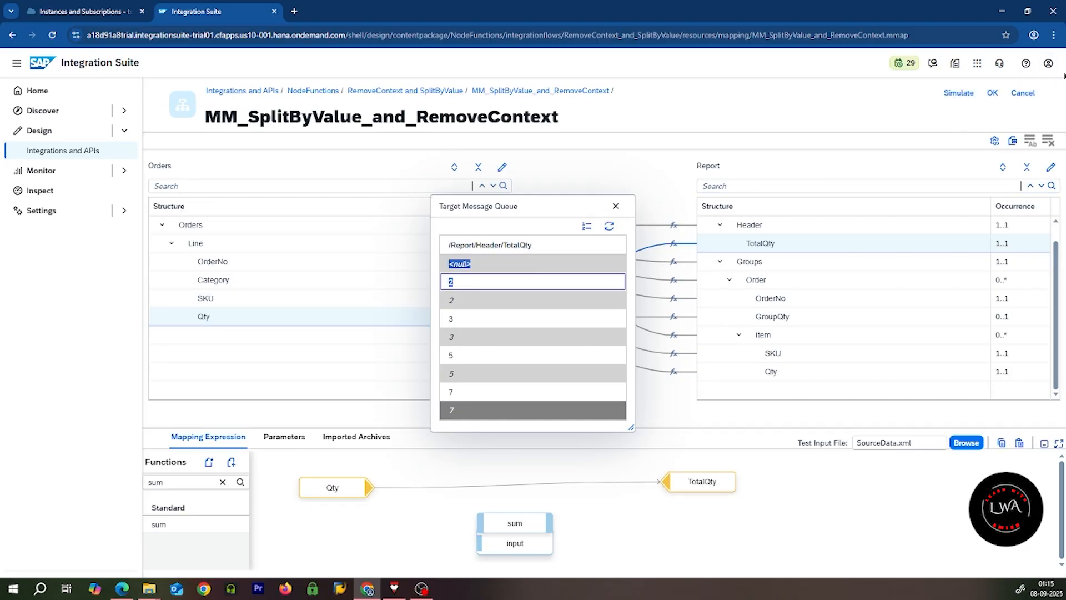
# - Simulate the mapping with SourceData.xml and examine the TotalQty value under Header in the test output
pyautogui.click(958, 95)
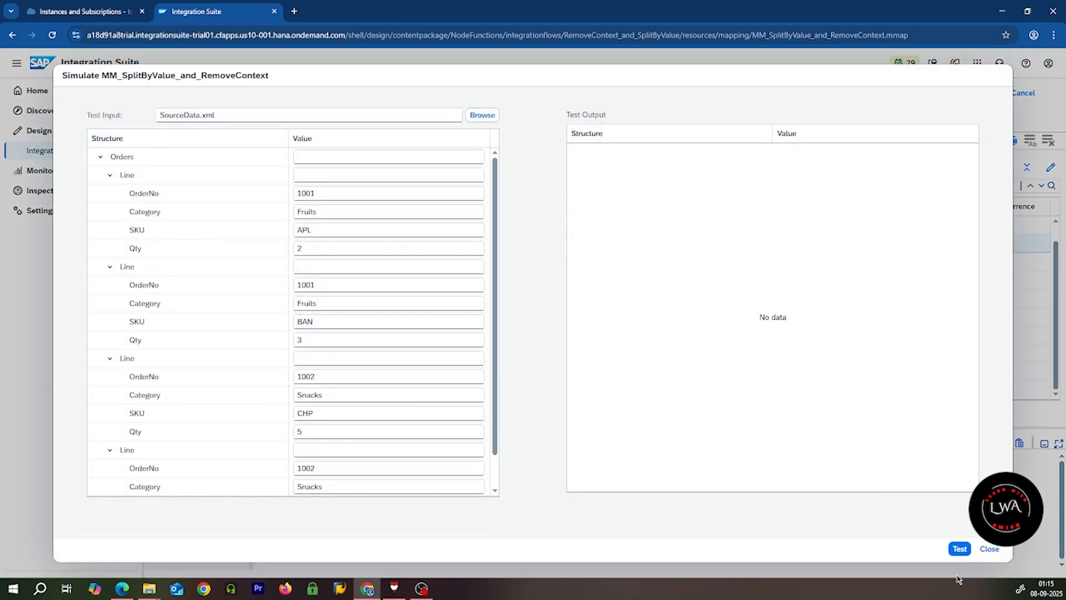
pyautogui.click(960, 549)
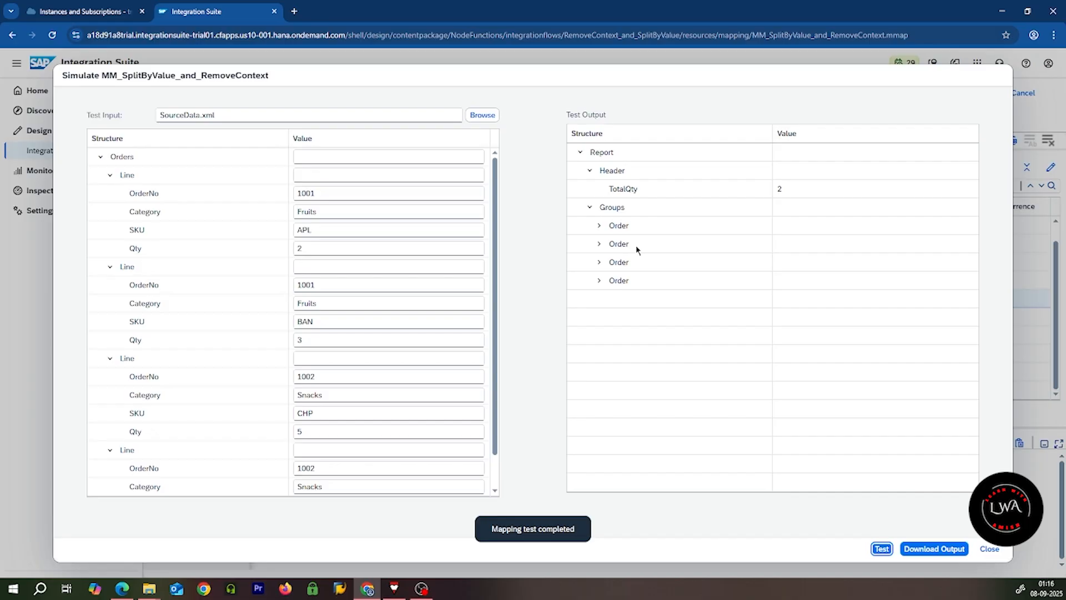
pyautogui.click(778, 189)
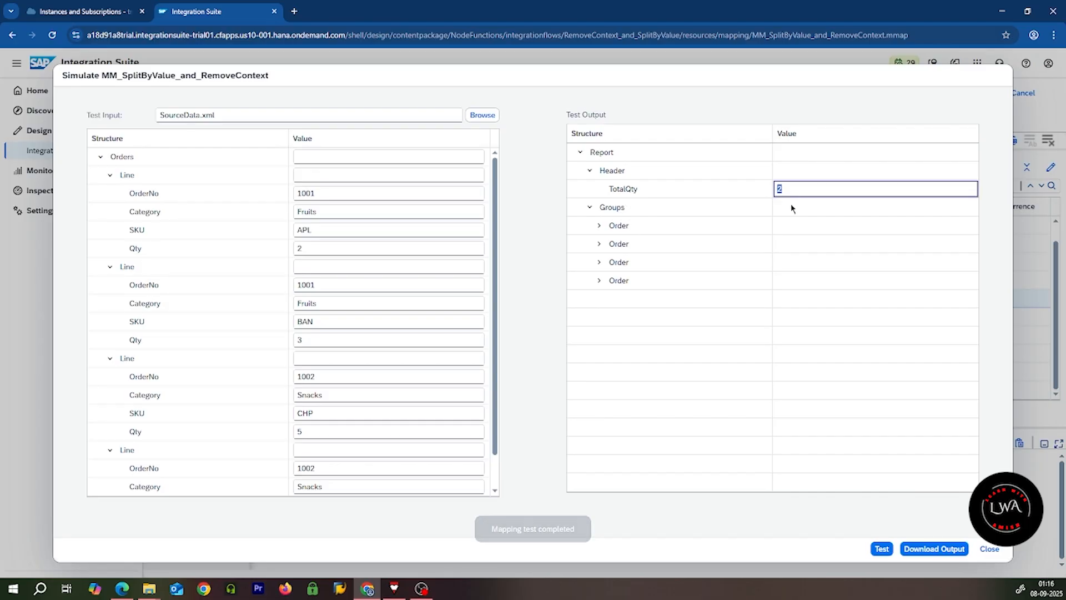
# - Compare the TotalQty output with the first Line's Qty in SourceData.xml in the Edge window, and close the simulation
pyautogui.click(123, 589)
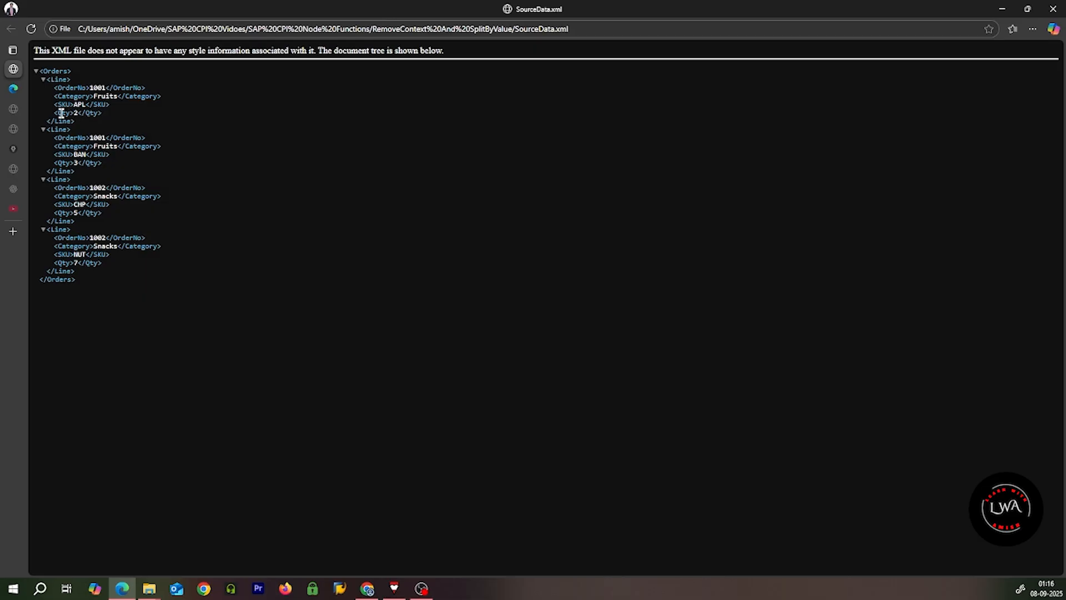
pyautogui.moveTo(62, 112); pyautogui.dragTo(122, 119)
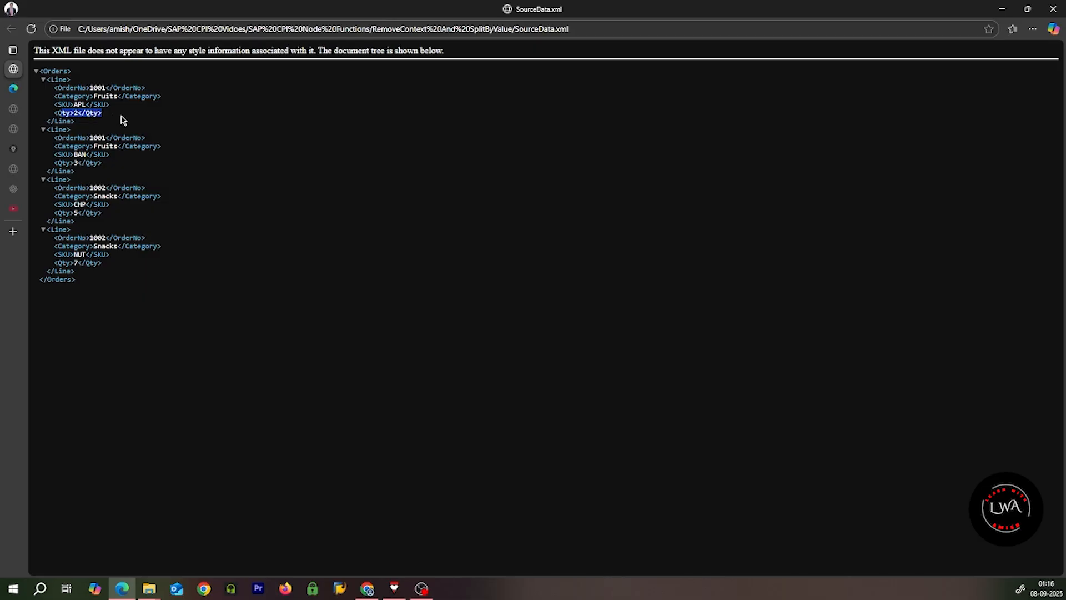
pyautogui.click(1002, 9)
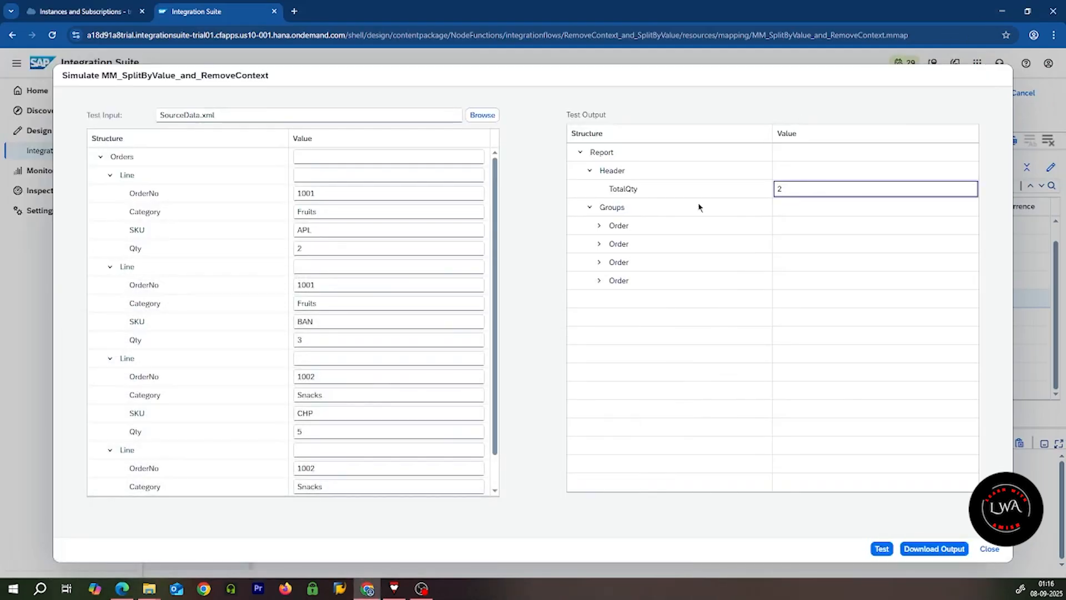
pyautogui.click(989, 550)
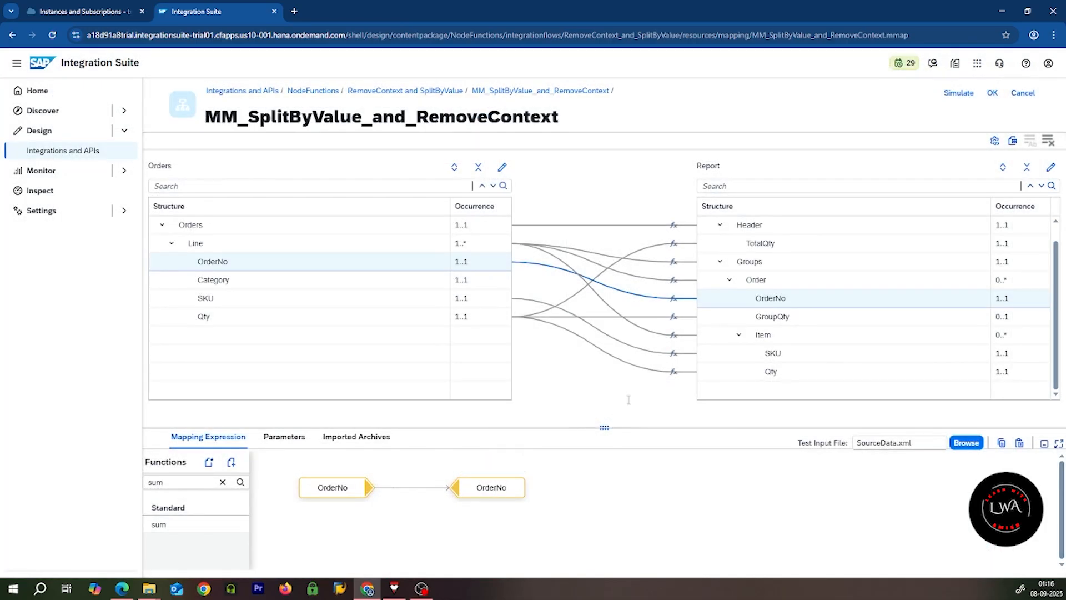
# - Open the TotalQty mapping expression, move the TotalQty field farther from Qty, and delete the direct link between them
pyautogui.click(674, 243)
pyautogui.moveTo(730, 474)
pyautogui.mouseDown()
pyautogui.moveTo(720, 493)
pyautogui.moveTo(751, 477)
pyautogui.mouseUp()
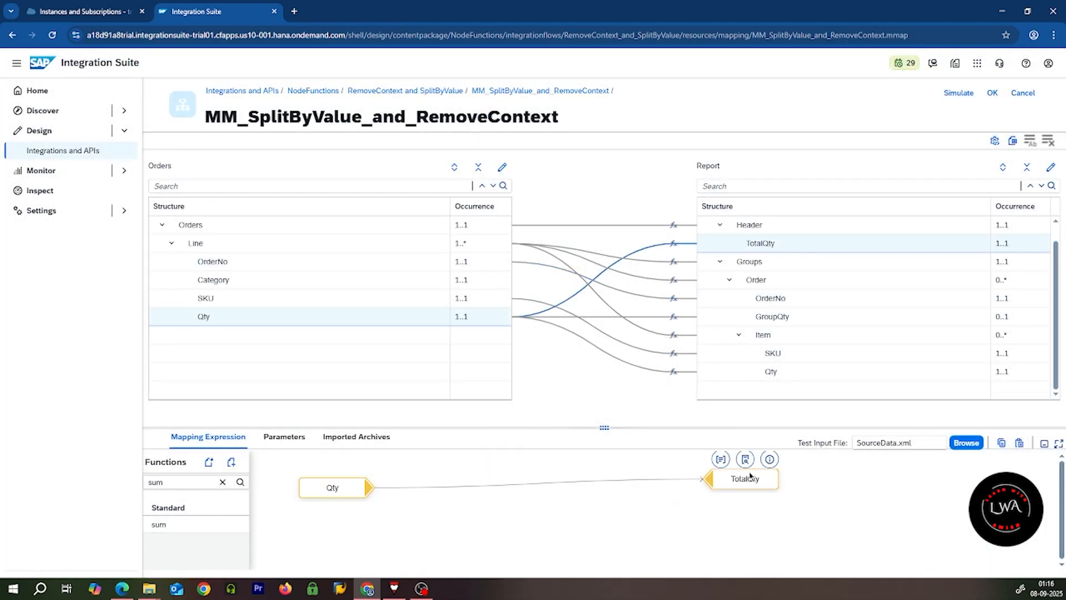
pyautogui.click(542, 489)
pyautogui.click(541, 474)
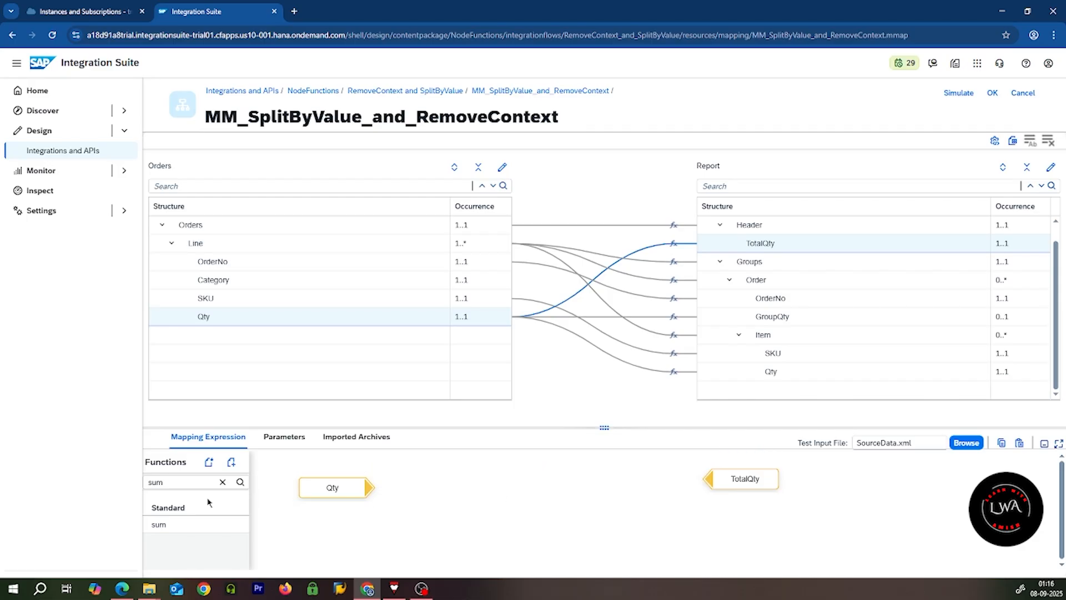
# - Add the sum function between the fields, connecting Qty to its input and its output to TotalQty
pyautogui.click(176, 526)
pyautogui.moveTo(310, 502); pyautogui.dragTo(576, 477)
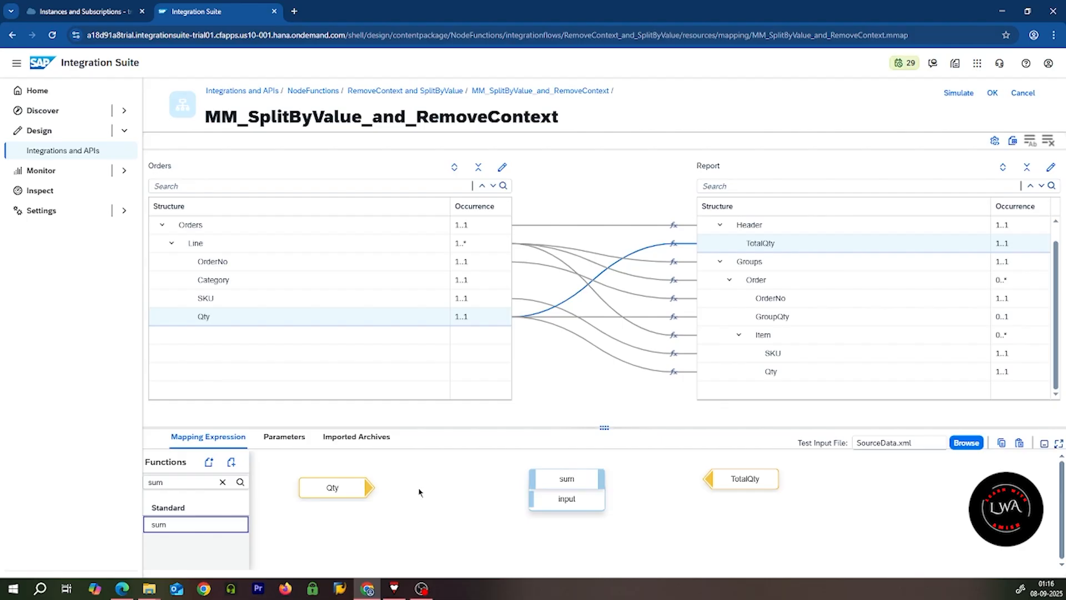
pyautogui.moveTo(369, 488); pyautogui.dragTo(532, 498)
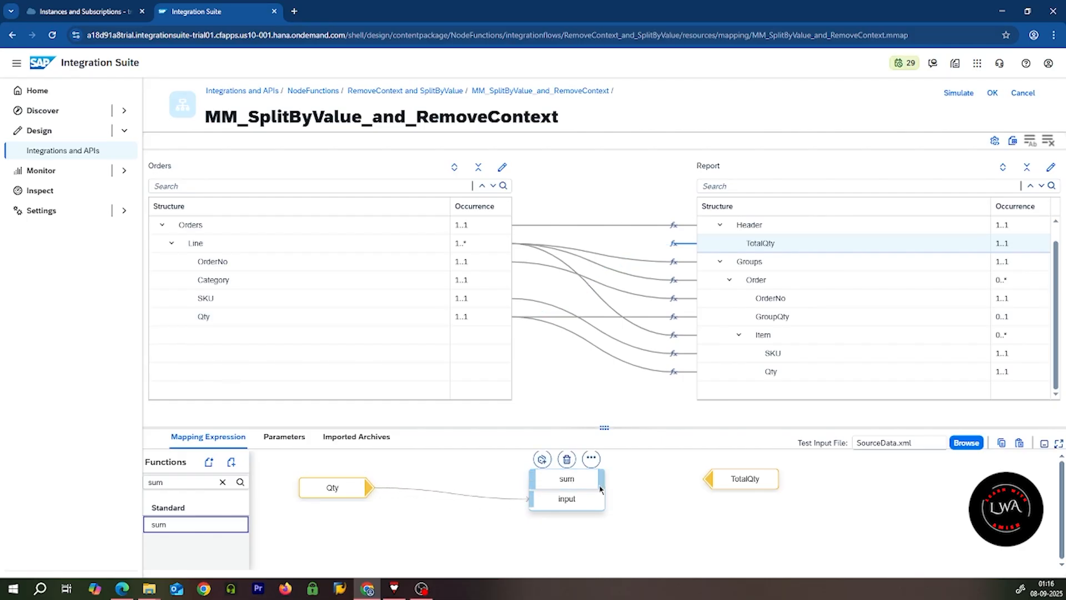
pyautogui.moveTo(600, 489); pyautogui.dragTo(719, 486)
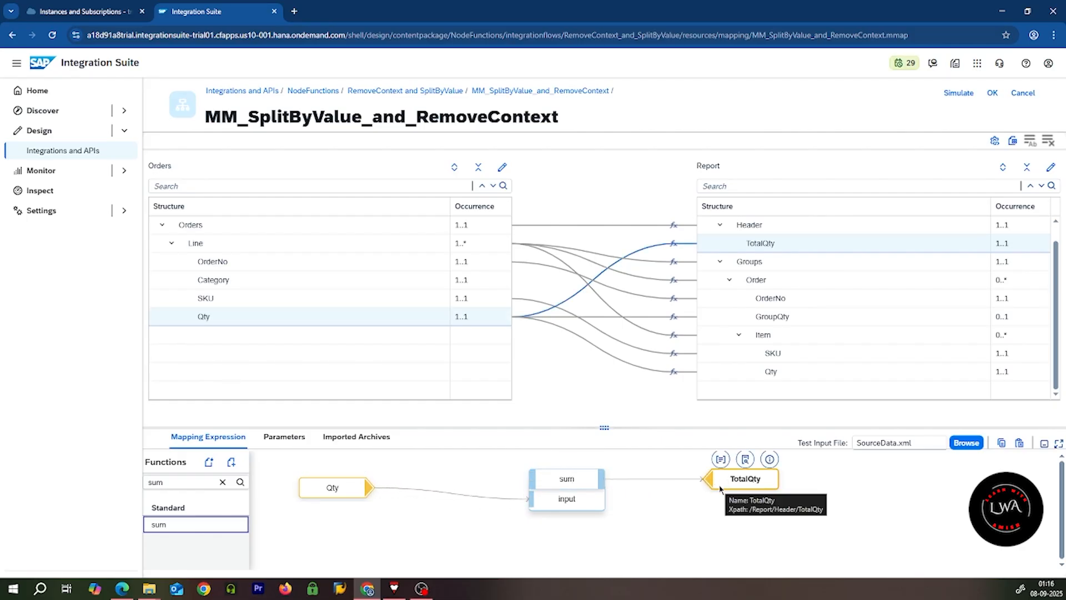
# - Enlarge the mapping expression area and read the description of the sum function
pyautogui.moveTo(605, 428); pyautogui.dragTo(608, 257)
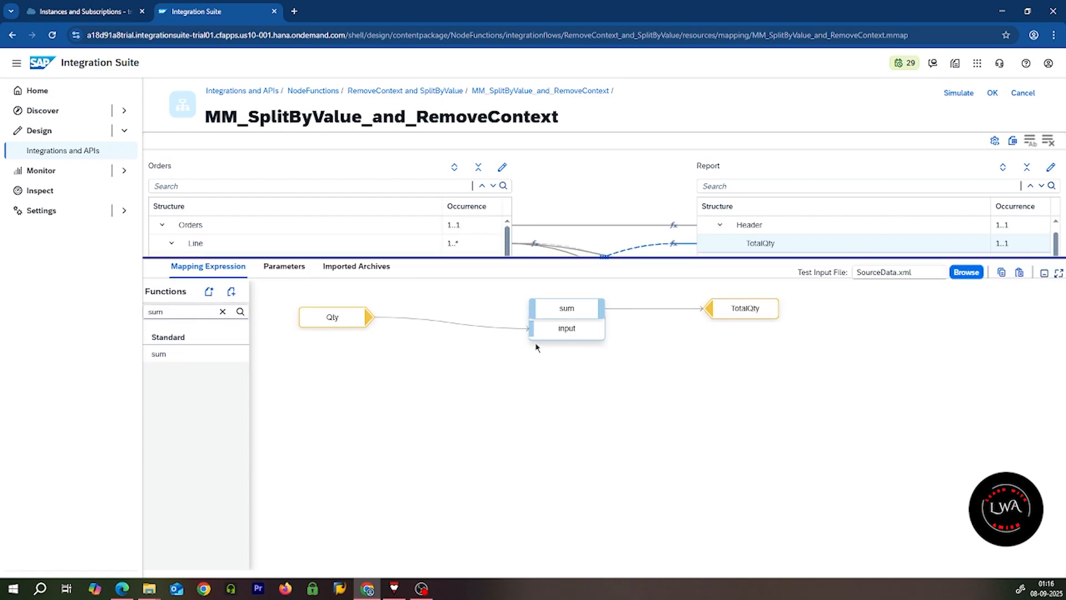
pyautogui.click(561, 329)
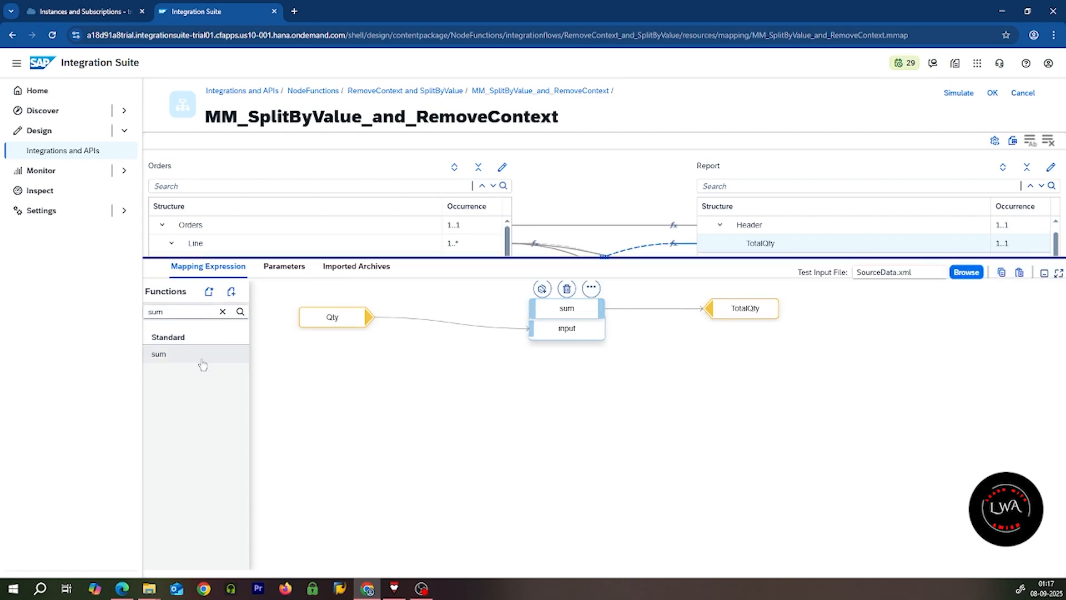
pyautogui.moveTo(202, 364)
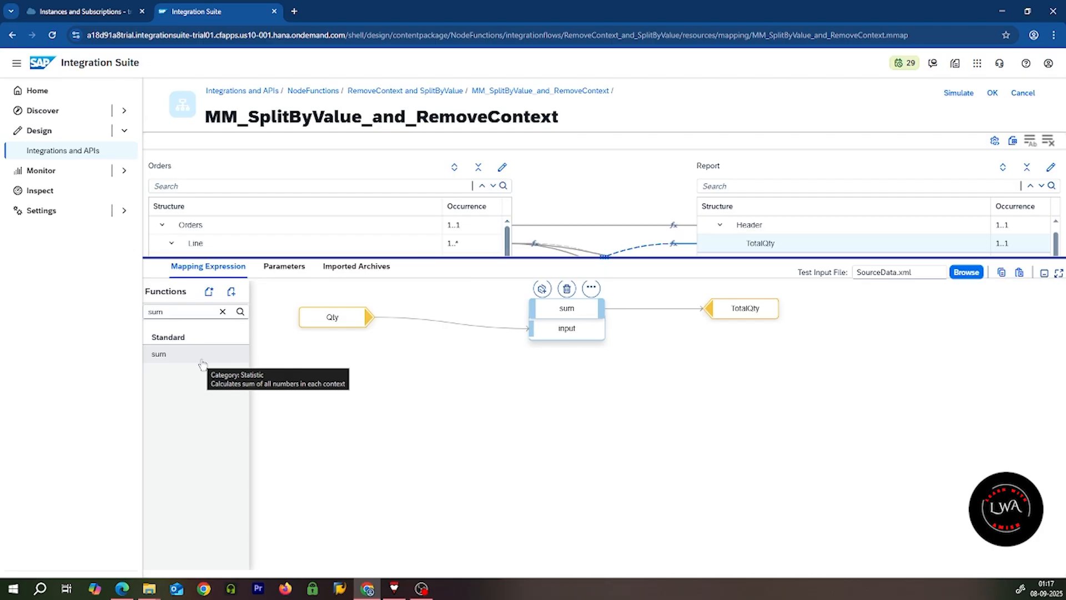
# - Display the source message queue of Qty, examine its values and the context change after each one, and close it
pyautogui.click(358, 314)
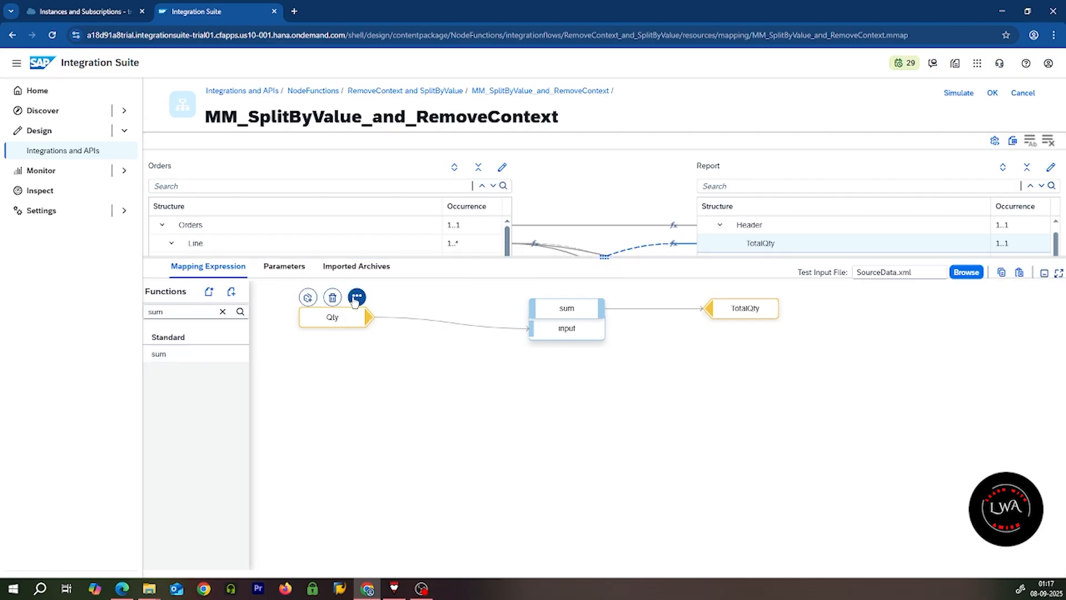
pyautogui.click(356, 298)
pyautogui.click(430, 265)
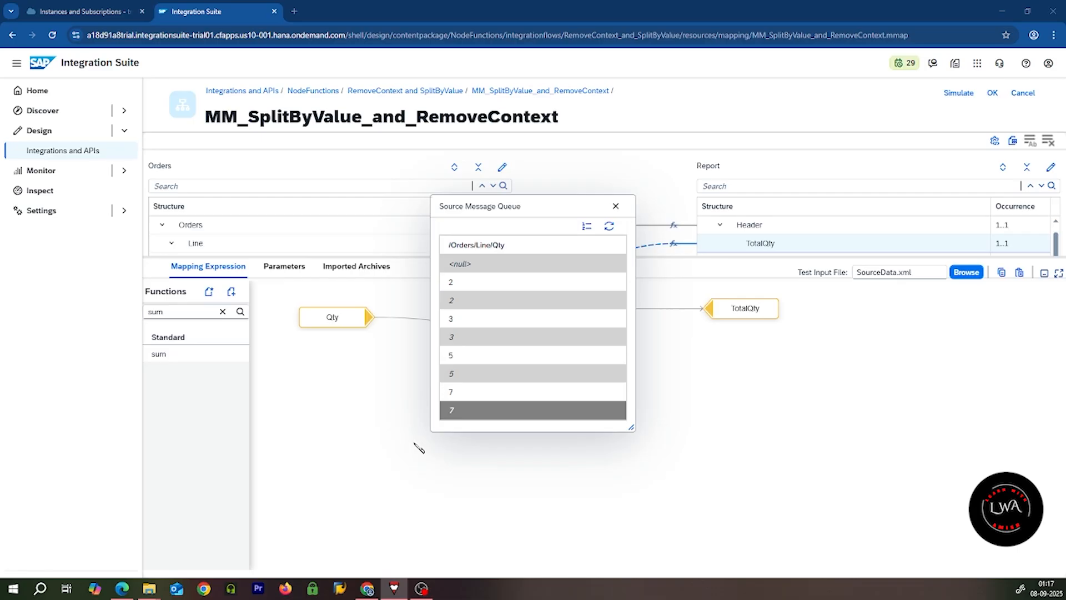
pyautogui.moveTo(578, 303); pyautogui.dragTo(615, 296)
pyautogui.moveTo(580, 339); pyautogui.dragTo(613, 330)
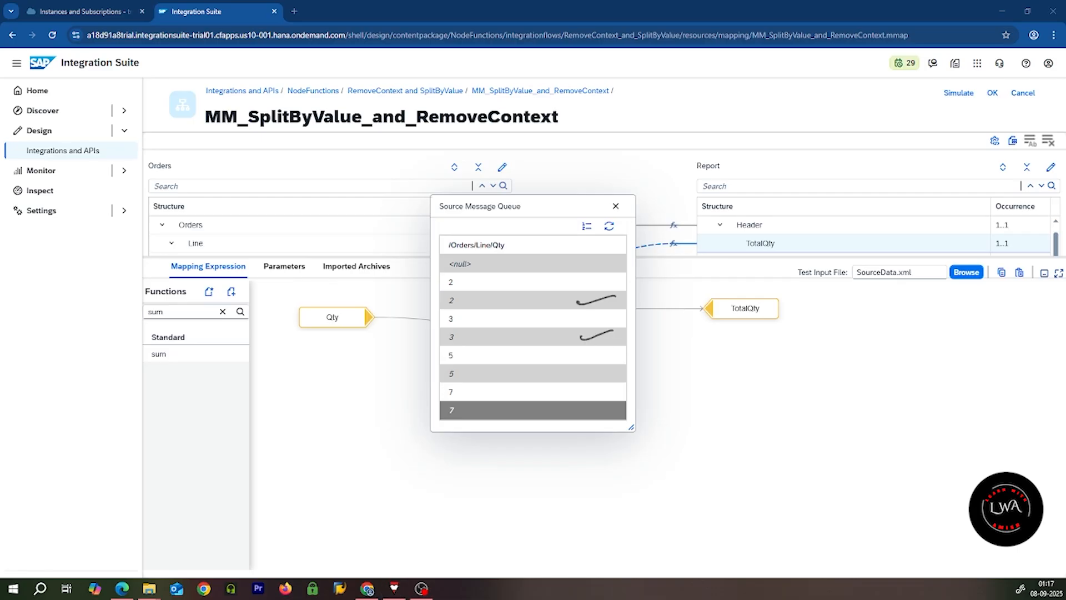
pyautogui.moveTo(576, 376); pyautogui.dragTo(607, 367)
pyautogui.moveTo(579, 414); pyautogui.dragTo(618, 400)
pyautogui.moveTo(551, 283); pyautogui.dragTo(573, 281)
pyautogui.moveTo(547, 321); pyautogui.dragTo(574, 318)
pyautogui.moveTo(547, 357); pyautogui.dragTo(573, 355)
pyautogui.moveTo(554, 395); pyautogui.dragTo(583, 394)
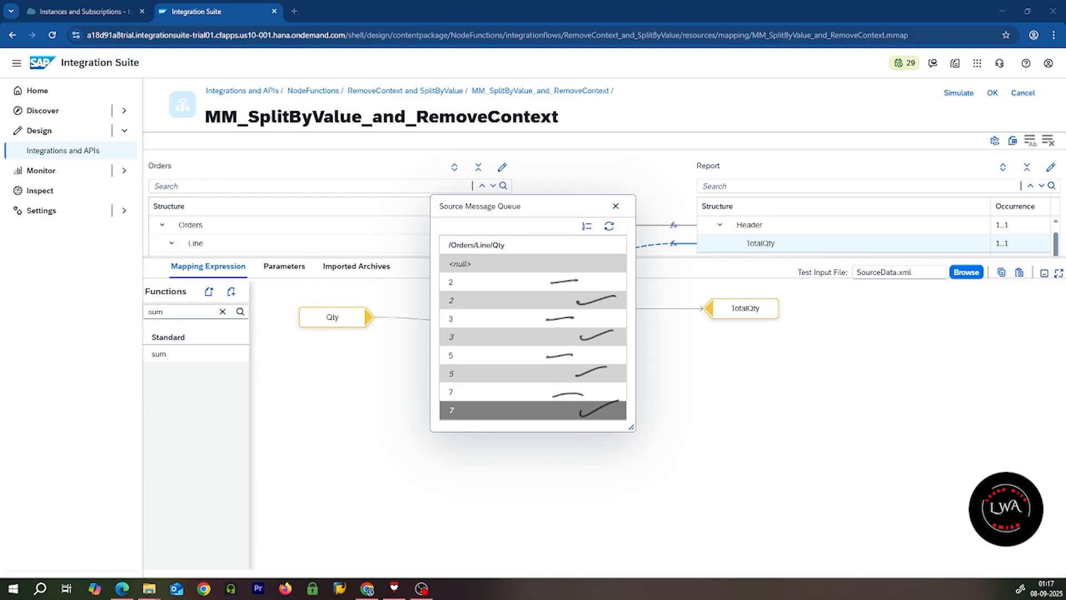
pyautogui.moveTo(449, 279)
pyautogui.mouseDown()
pyautogui.moveTo(447, 409)
pyautogui.moveTo(477, 369)
pyautogui.moveTo(462, 281)
pyautogui.moveTo(447, 278)
pyautogui.mouseUp()
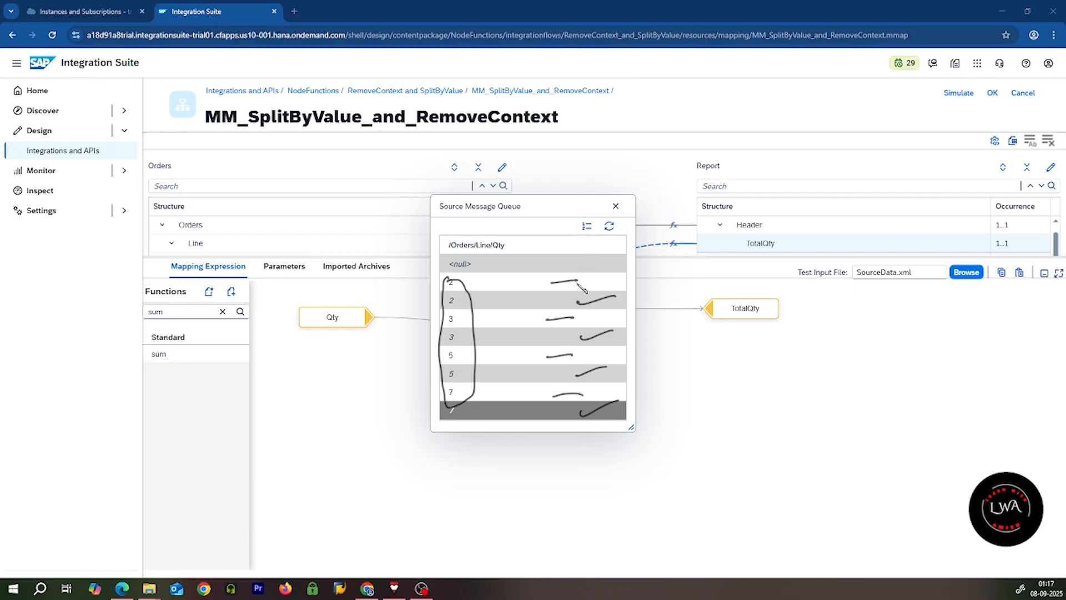
pyautogui.hotkey('ctrl', 'shift', '7')
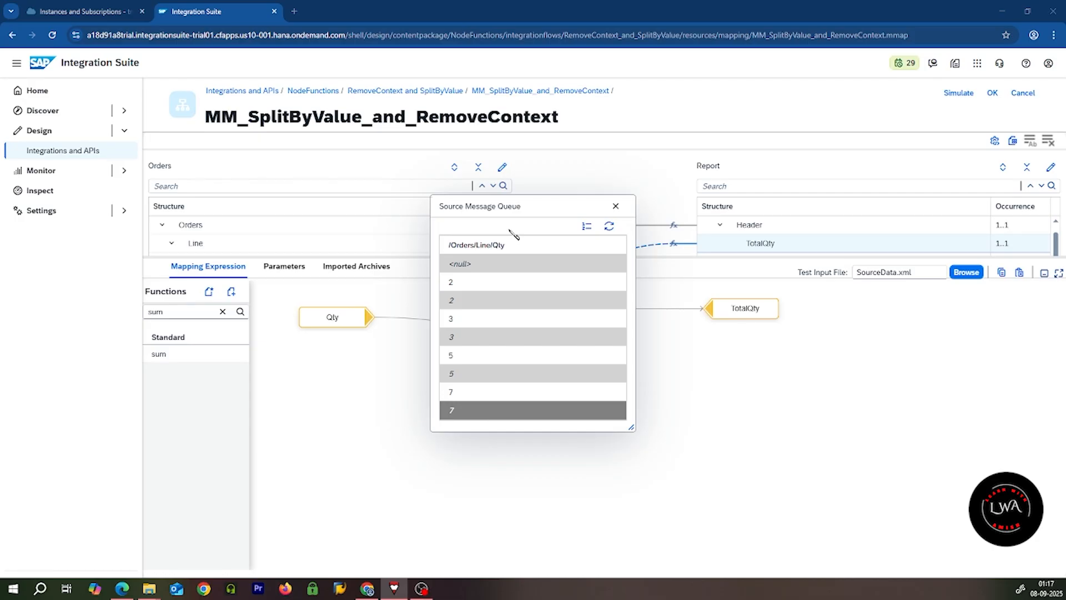
pyautogui.click(615, 206)
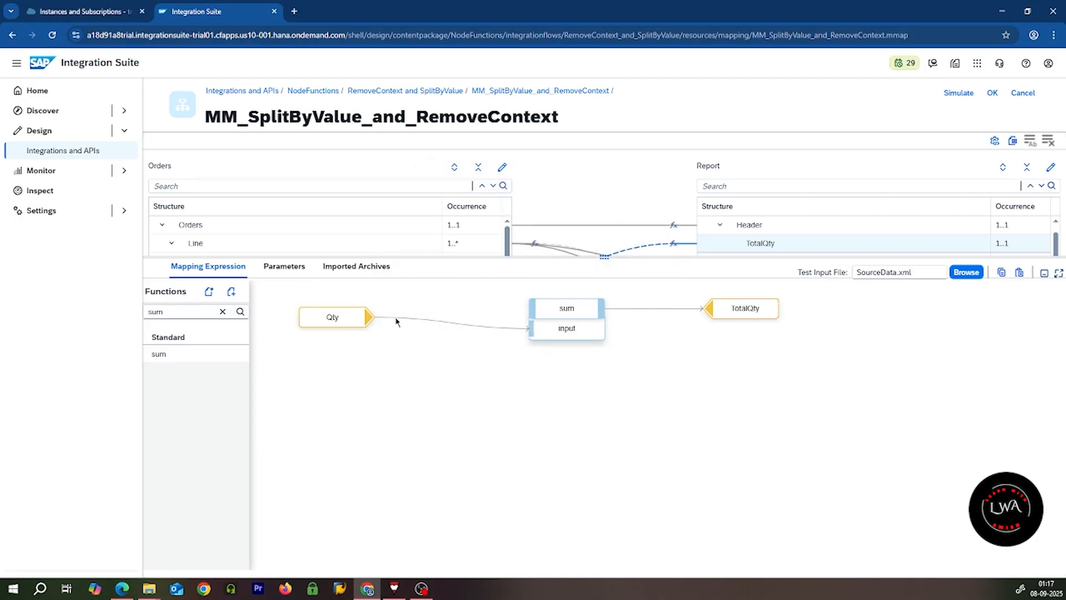
# - Shift the sum function closer to TotalQty and add the removeContexts node function between Qty and sum
pyautogui.moveTo(568, 305); pyautogui.dragTo(631, 305)
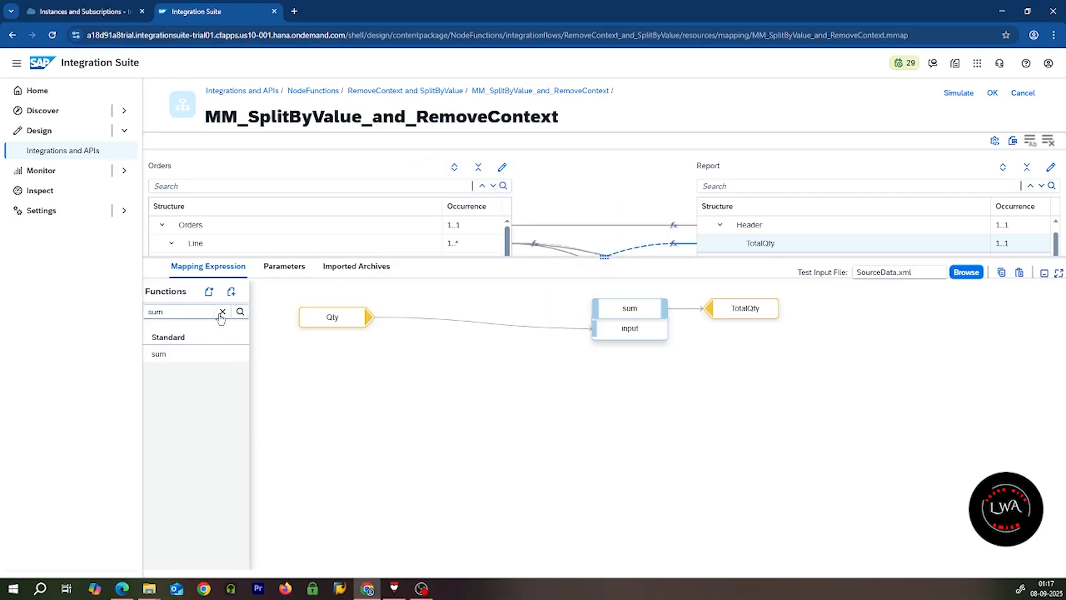
pyautogui.moveTo(211, 314); pyautogui.dragTo(52, 319)
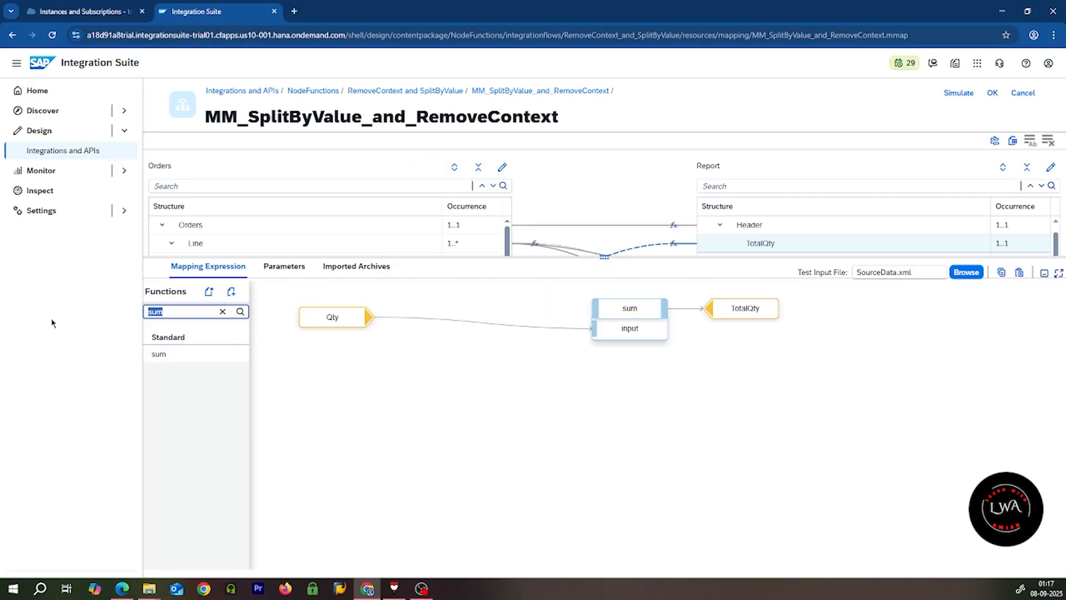
pyautogui.click(222, 311)
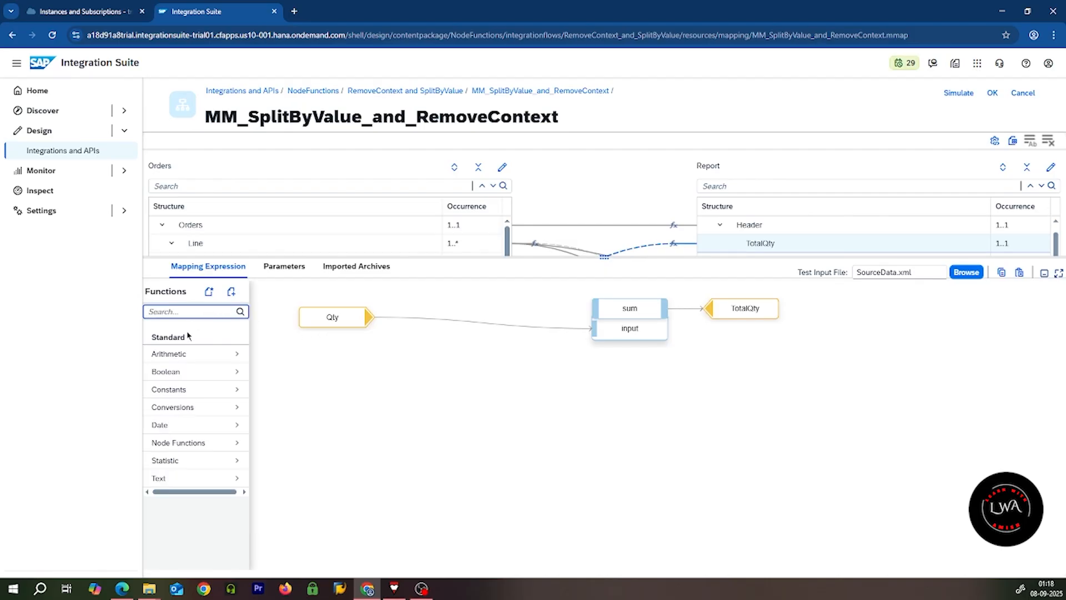
pyautogui.click(210, 442)
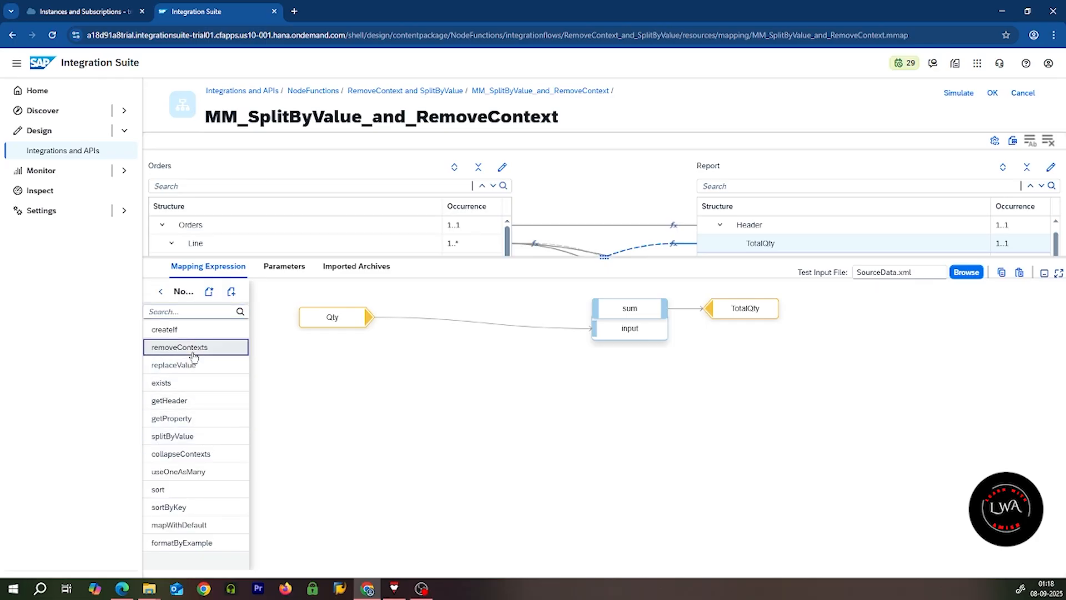
pyautogui.moveTo(193, 356); pyautogui.dragTo(472, 358)
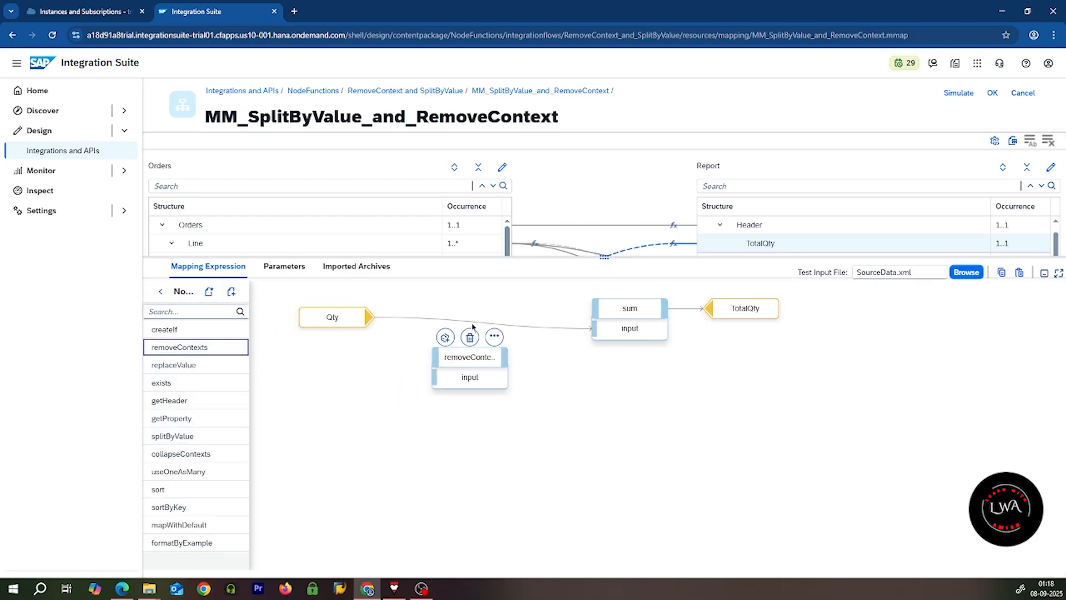
# - Delete the direct link from Qty to sum and route Qty through removeContexts into the sum input
pyautogui.click(472, 325)
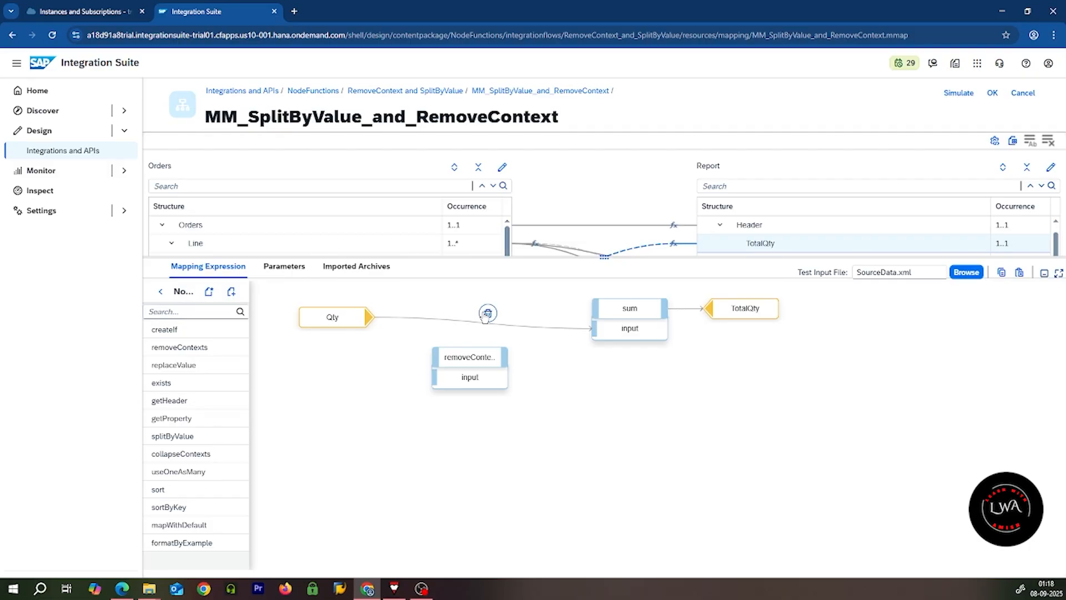
pyautogui.click(487, 312)
pyautogui.moveTo(376, 319); pyautogui.dragTo(434, 377)
pyautogui.click(468, 355)
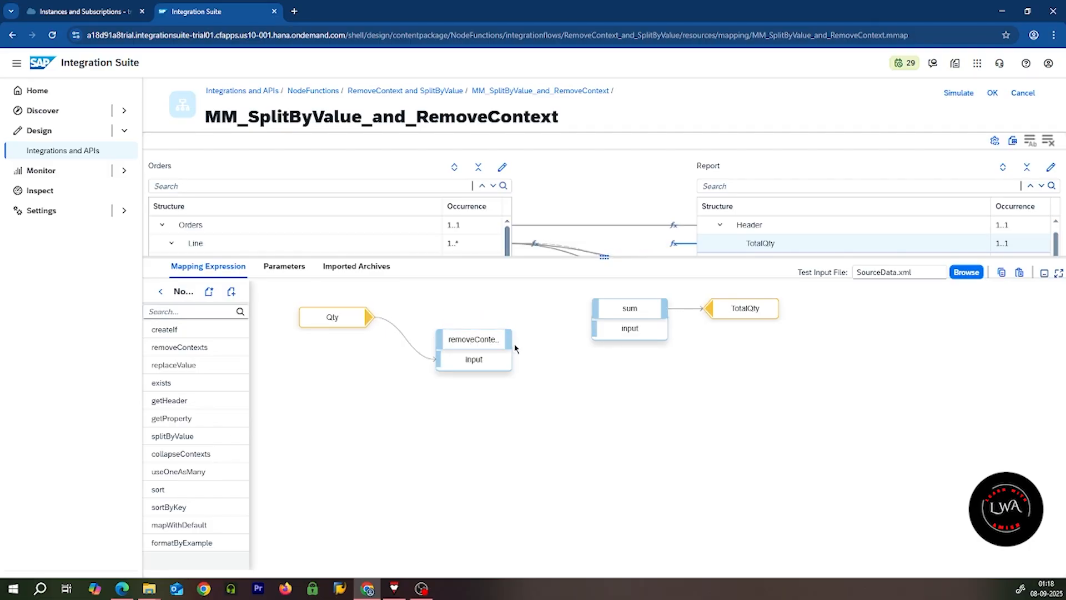
pyautogui.moveTo(511, 345); pyautogui.dragTo(602, 333)
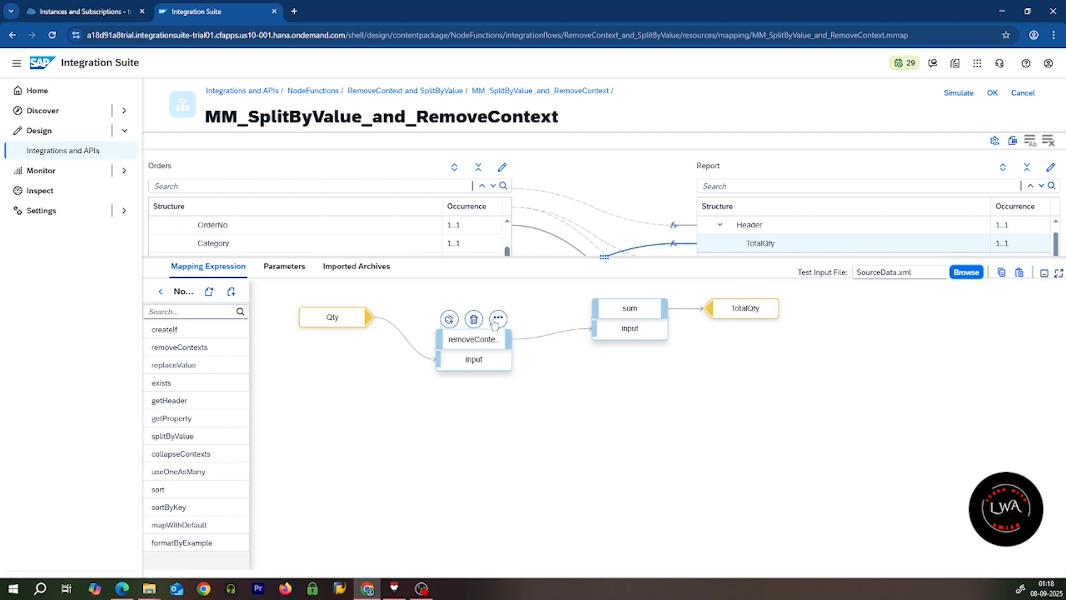
# - Display the message queue of removeContexts, compare its input and output contexts, and close it
pyautogui.click(499, 319)
pyautogui.click(562, 317)
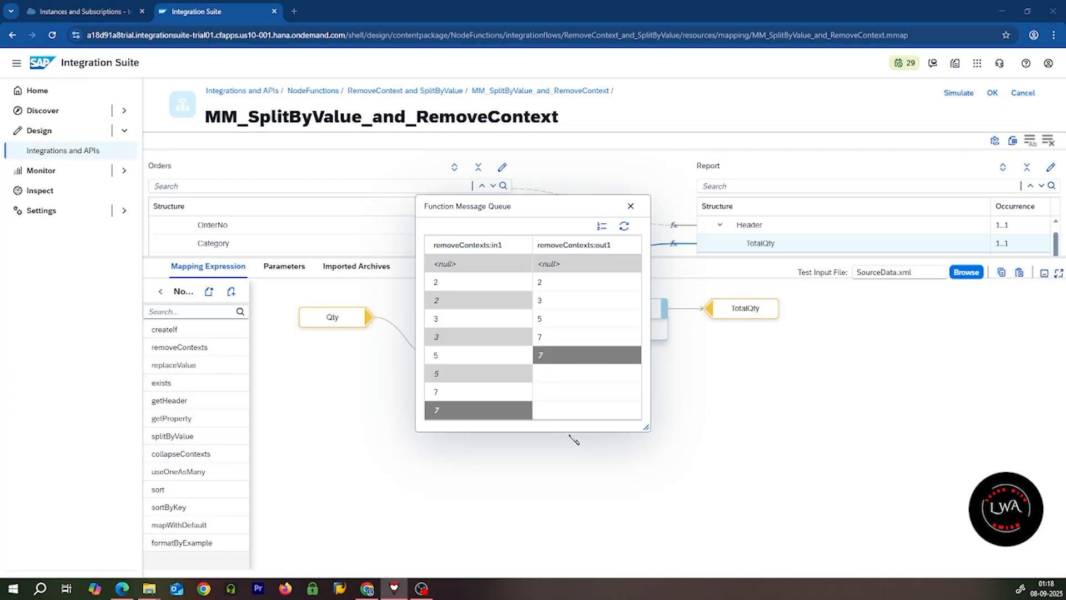
pyautogui.moveTo(472, 306); pyautogui.dragTo(500, 297)
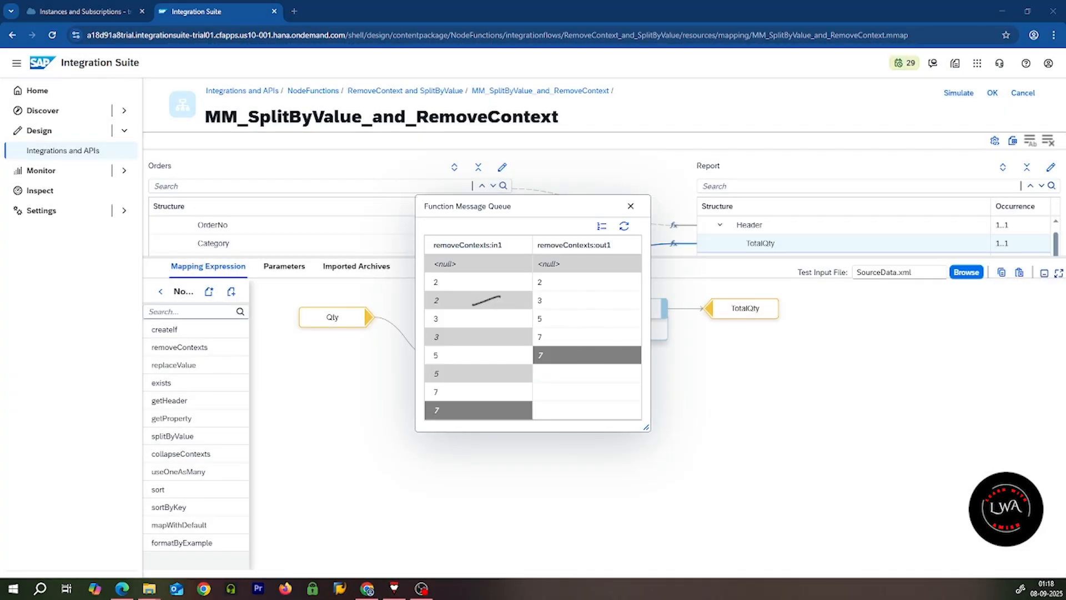
pyautogui.moveTo(479, 338); pyautogui.dragTo(501, 331)
pyautogui.moveTo(475, 375); pyautogui.dragTo(495, 367)
pyautogui.moveTo(536, 273)
pyautogui.mouseDown()
pyautogui.moveTo(525, 323)
pyautogui.moveTo(543, 346)
pyautogui.moveTo(561, 320)
pyautogui.moveTo(551, 279)
pyautogui.moveTo(537, 276)
pyautogui.mouseUp()
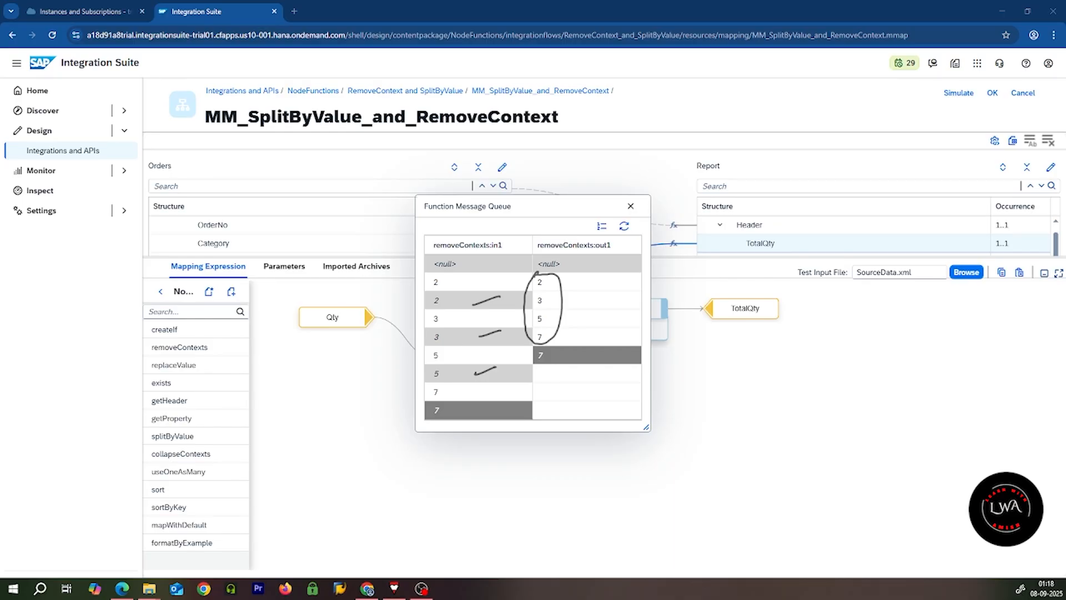
pyautogui.moveTo(577, 284)
pyautogui.mouseDown()
pyautogui.moveTo(604, 280)
pyautogui.moveTo(613, 331)
pyautogui.mouseUp()
pyautogui.press('Escape')
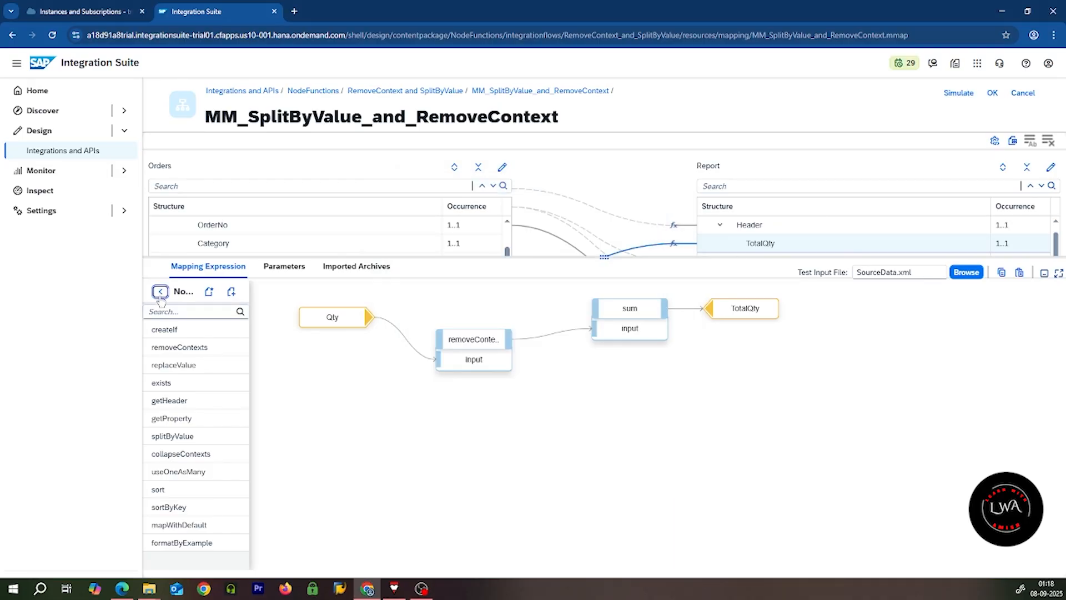
# - Search all mapping functions for sum and read how it treats numbers in each context
pyautogui.click(161, 292)
pyautogui.click(167, 309)
pyautogui.write('sum')
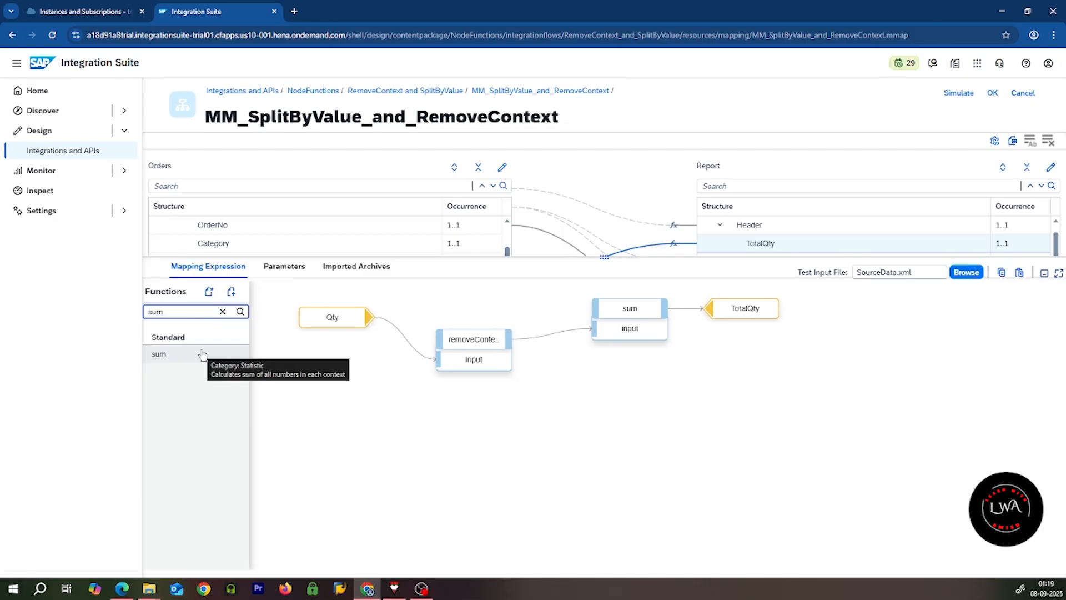
# - Display the message queue of the sum function, compare its input values with its output, and close it
pyautogui.click(611, 308)
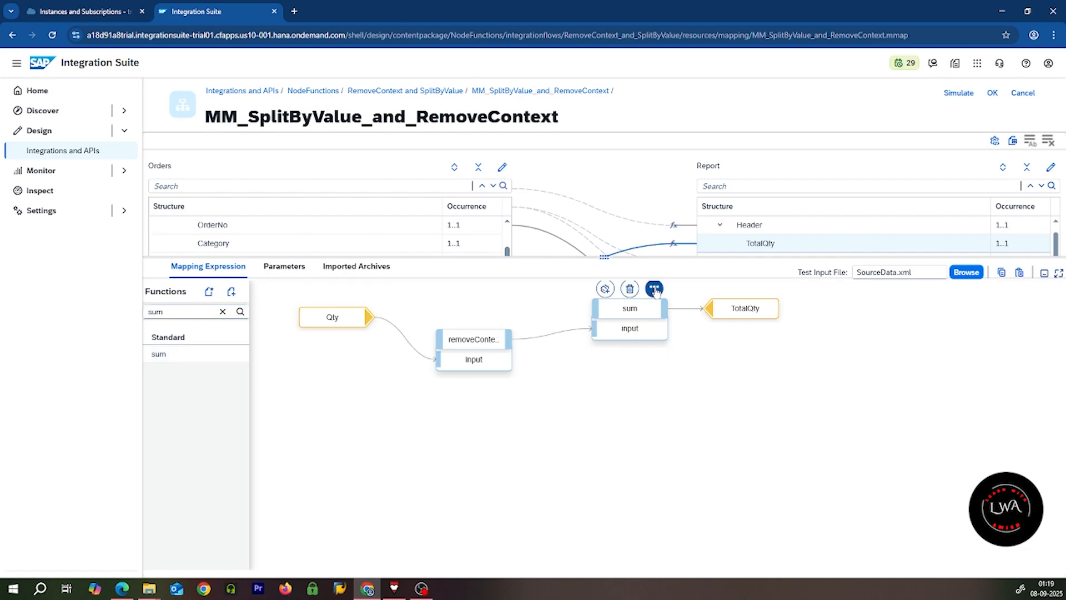
pyautogui.click(656, 290)
pyautogui.click(655, 290)
pyautogui.click(655, 289)
pyautogui.click(591, 284)
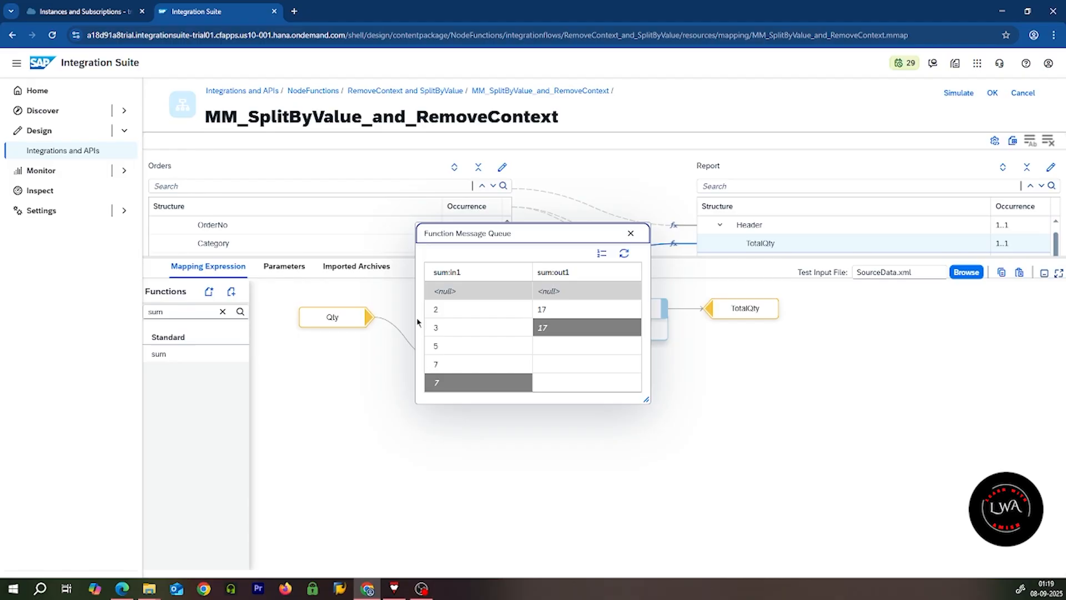
pyautogui.click(435, 364)
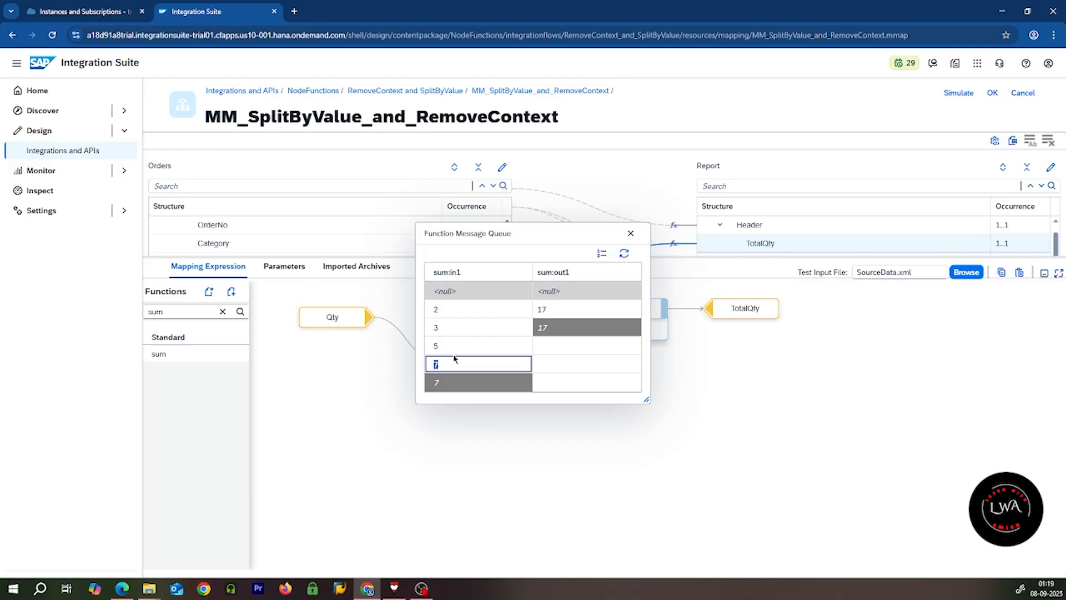
pyautogui.click(541, 308)
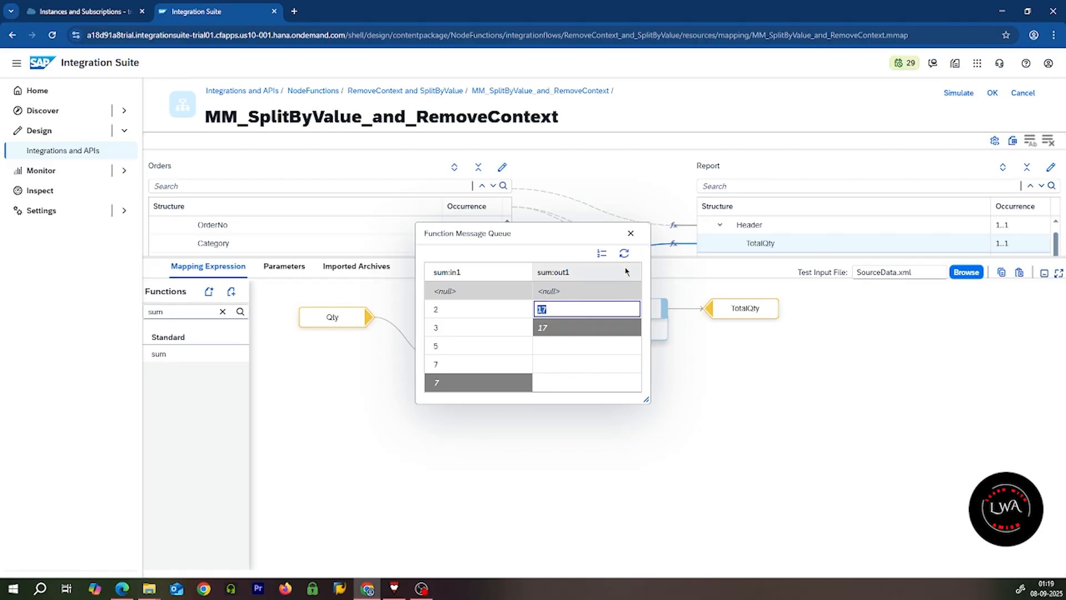
pyautogui.click(631, 233)
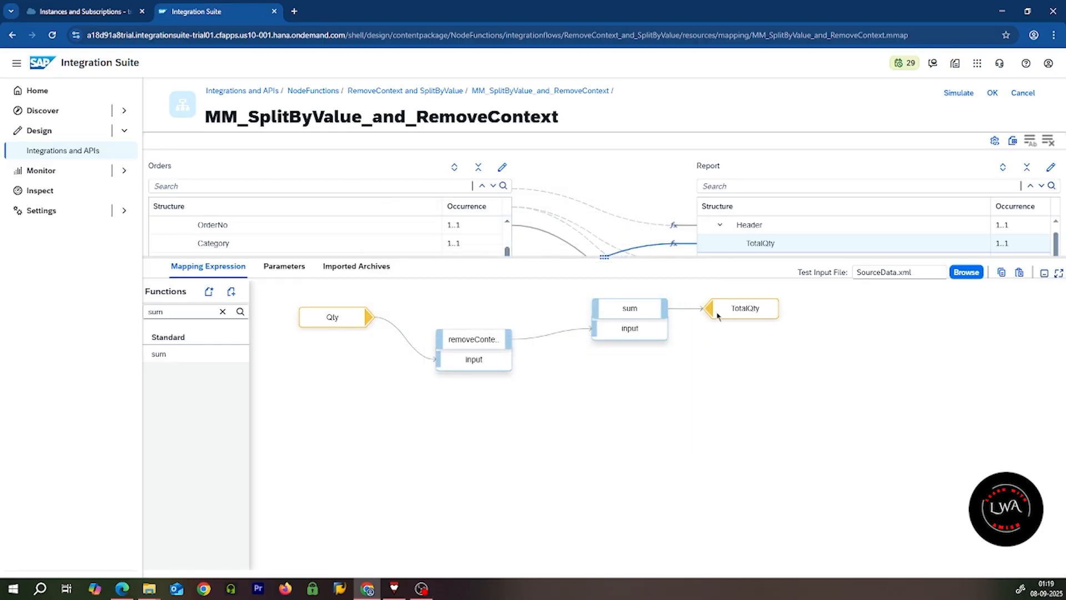
# - Check the target message queue of TotalQty, close it, and enlarge the source and target structure area
pyautogui.click(720, 288)
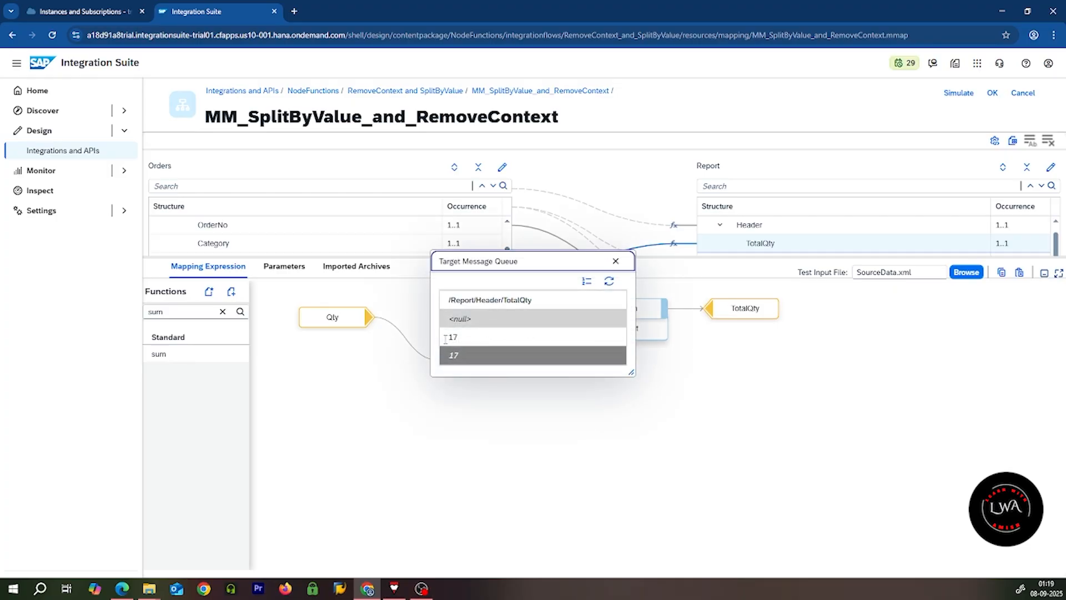
pyautogui.click(615, 261)
pyautogui.moveTo(597, 260); pyautogui.dragTo(613, 333)
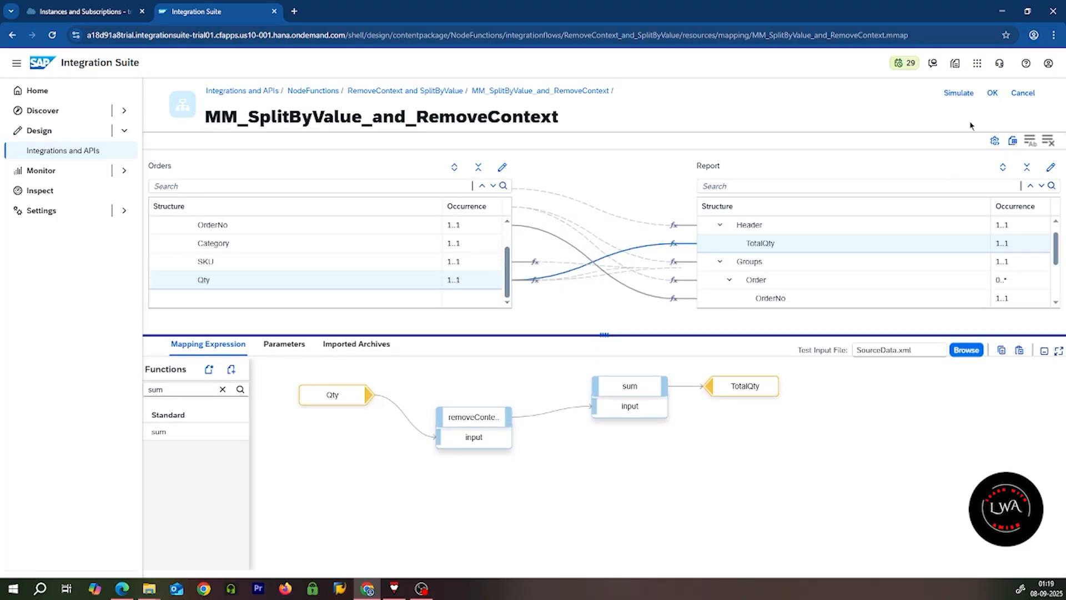
# - Simulate the message mapping with the SourceData.xml input, check the TotalQty value in the test output, and close the simulation
pyautogui.click(956, 92)
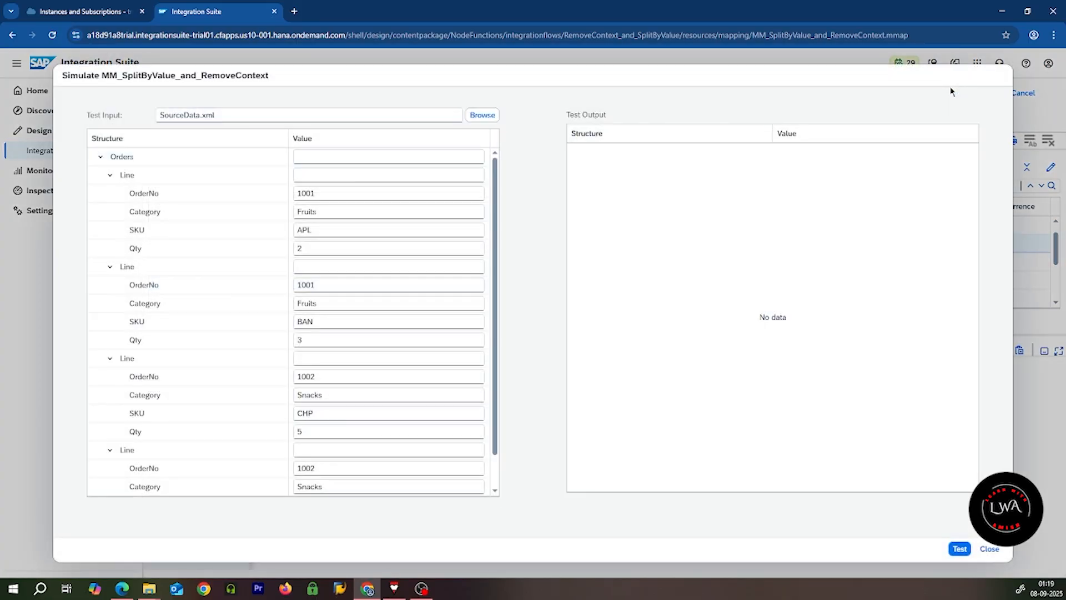
pyautogui.click(959, 549)
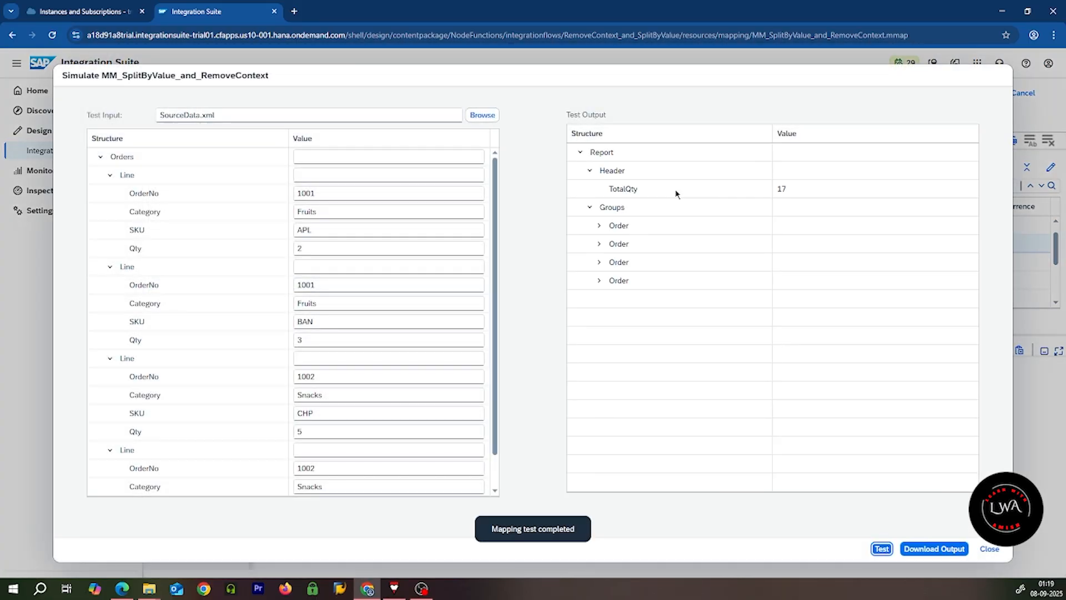
pyautogui.moveTo(782, 189); pyautogui.dragTo(793, 194)
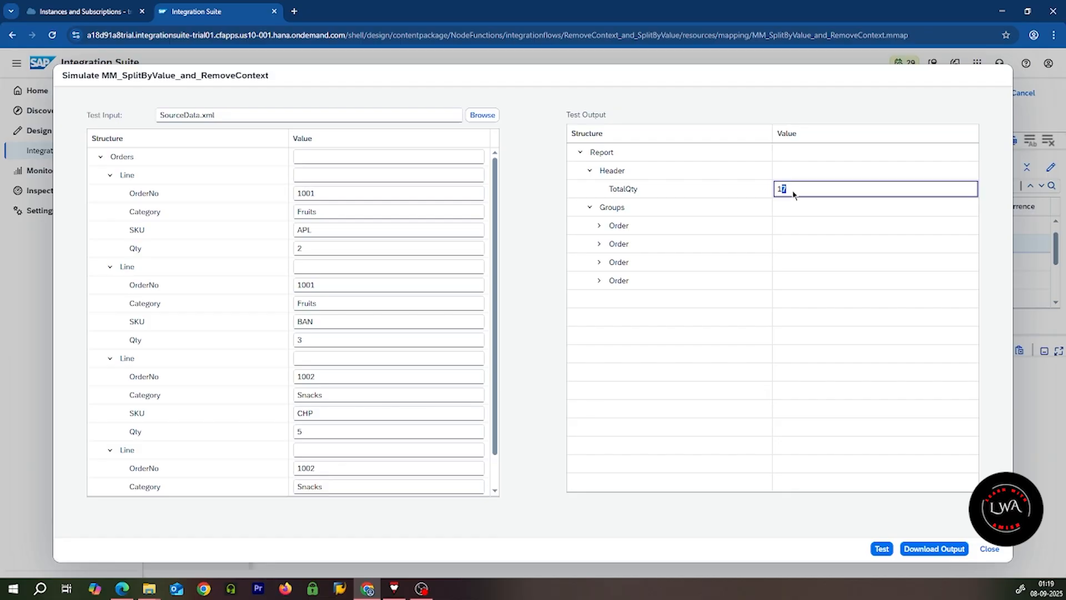
pyautogui.doubleClick(761, 205)
pyautogui.click(989, 549)
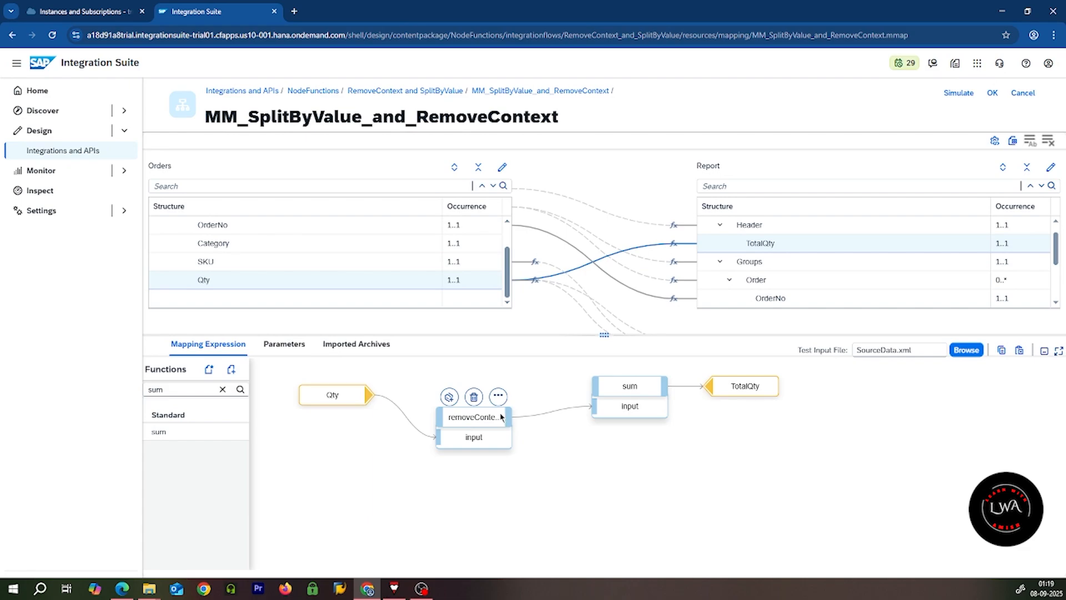
# - Move the TotalQty and sum nodes farther from removeContexts to make room for another function, and clear the function search
pyautogui.moveTo(496, 408)
pyautogui.moveTo(744, 387); pyautogui.dragTo(855, 389)
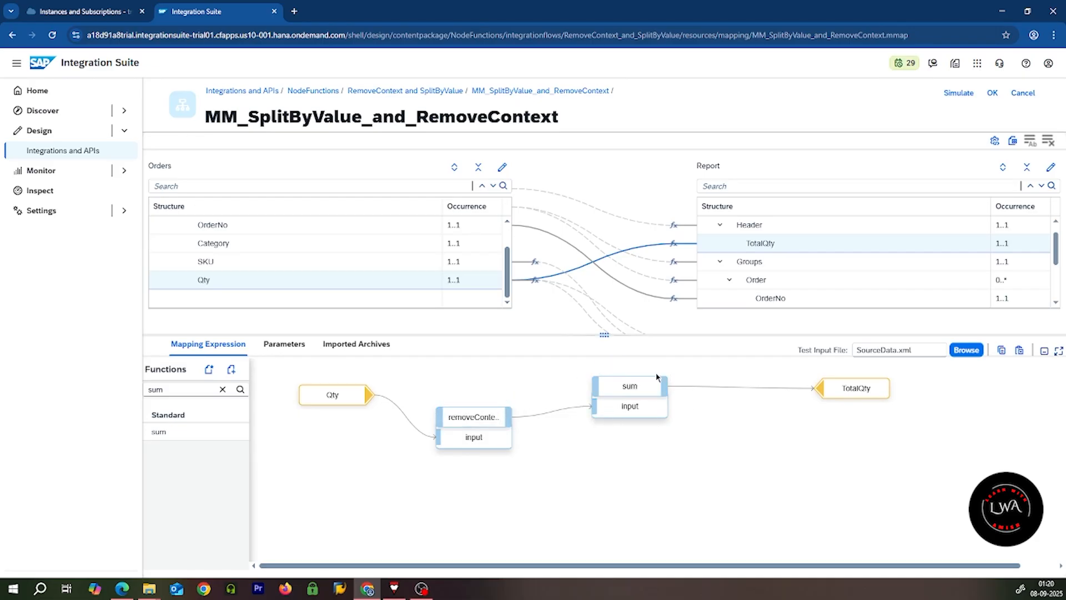
pyautogui.moveTo(854, 393); pyautogui.dragTo(952, 396)
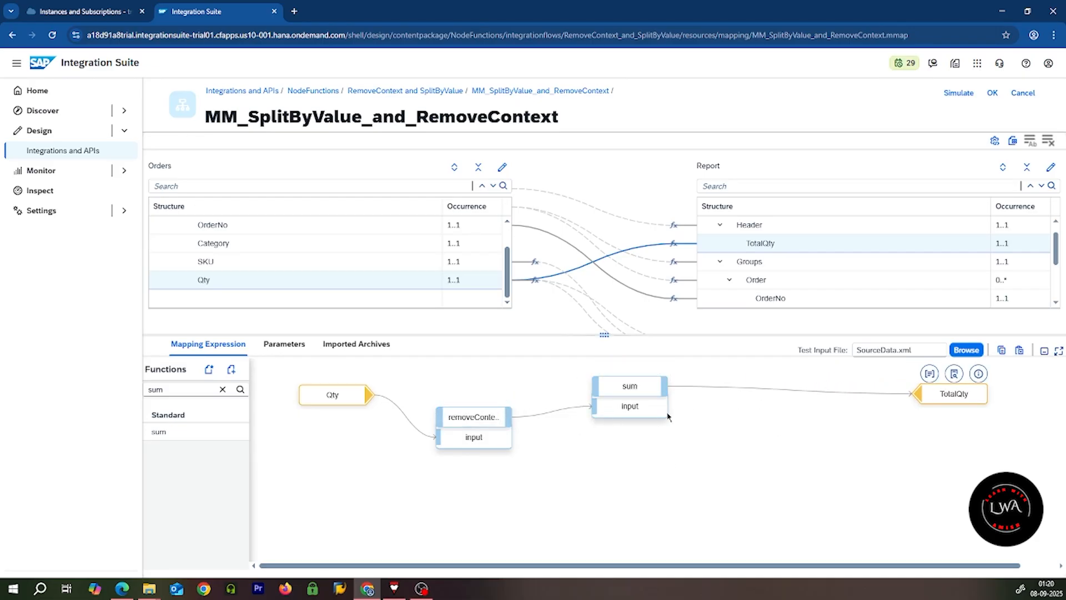
pyautogui.click(222, 389)
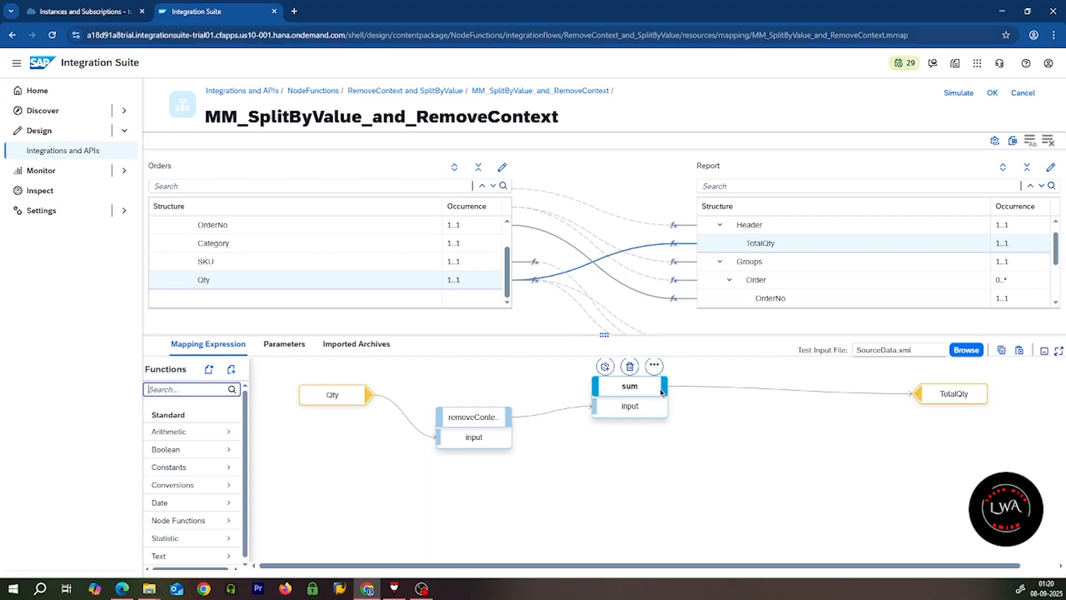
pyautogui.moveTo(662, 390); pyautogui.dragTo(842, 389)
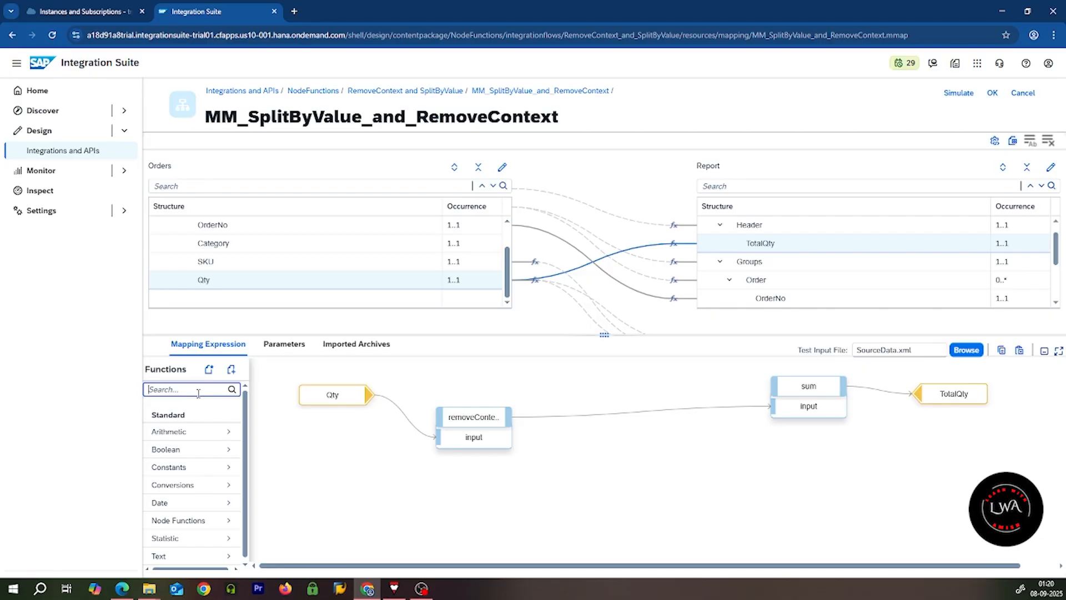
# - Search the functions for spli, add splitByValue to the expression, and connect it between removeContexts and sum
pyautogui.write('spli')
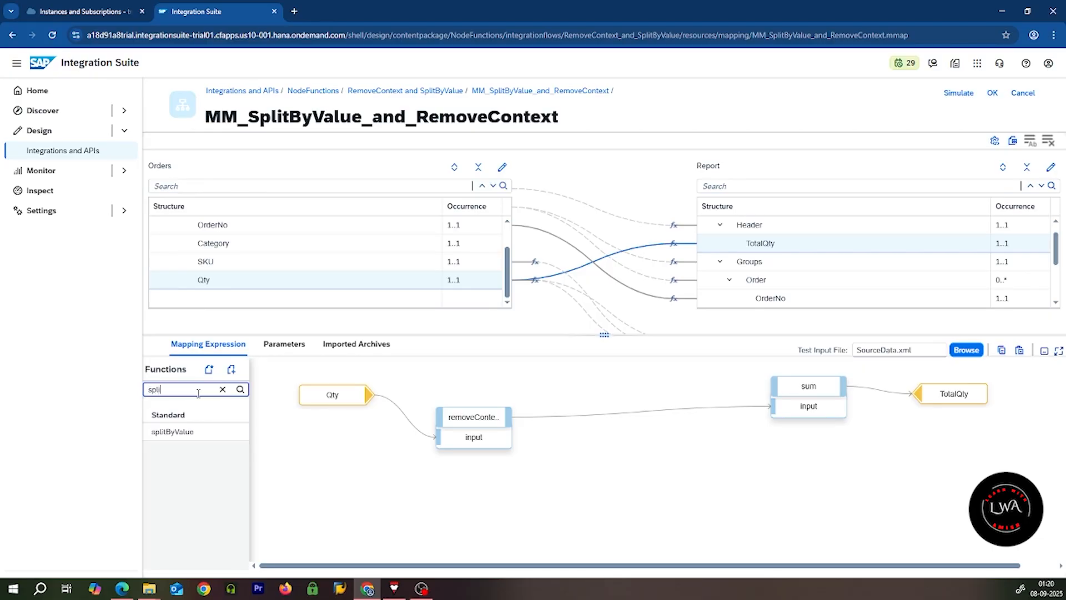
pyautogui.moveTo(173, 432); pyautogui.dragTo(629, 424)
pyautogui.click(687, 397)
pyautogui.click(491, 416)
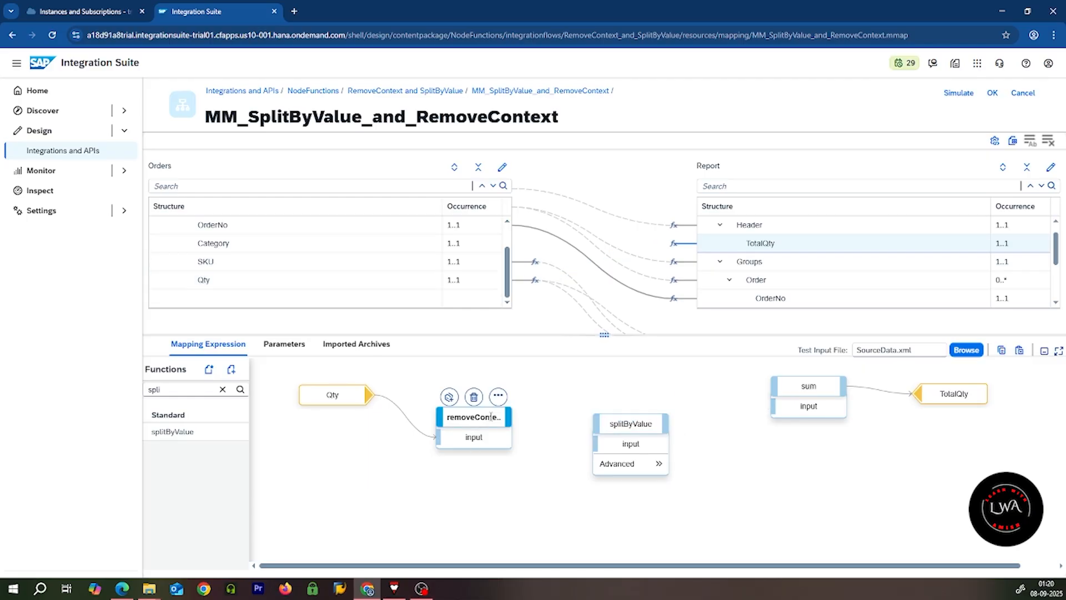
pyautogui.moveTo(507, 416); pyautogui.dragTo(777, 406)
pyautogui.click(458, 417)
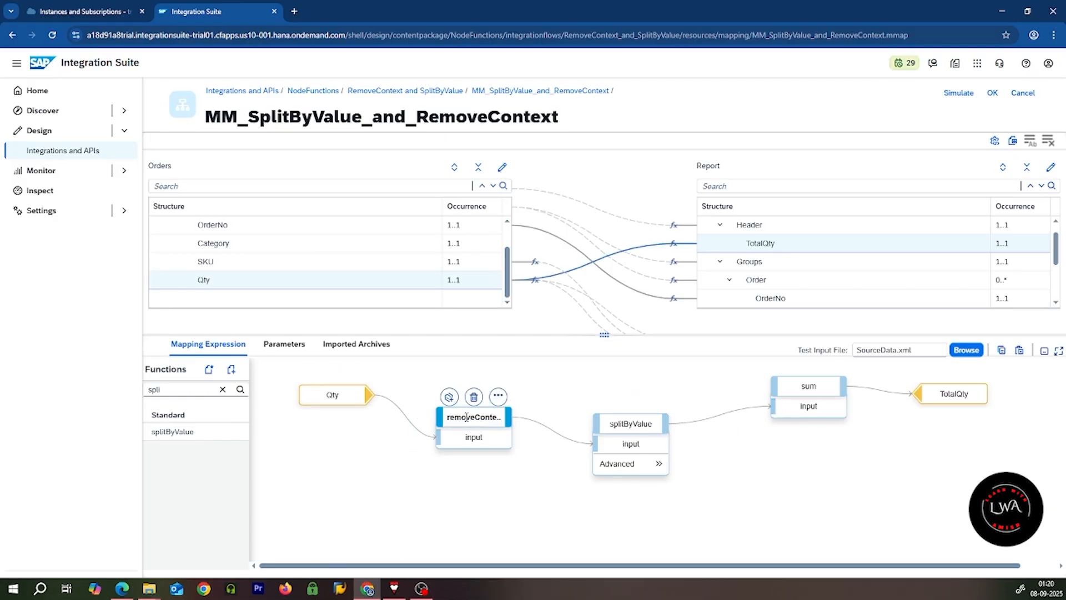
pyautogui.click(629, 424)
# - Display the removeContexts message queue, examine which values its output passes to splitByValue, and close the queue
pyautogui.moveTo(483, 414)
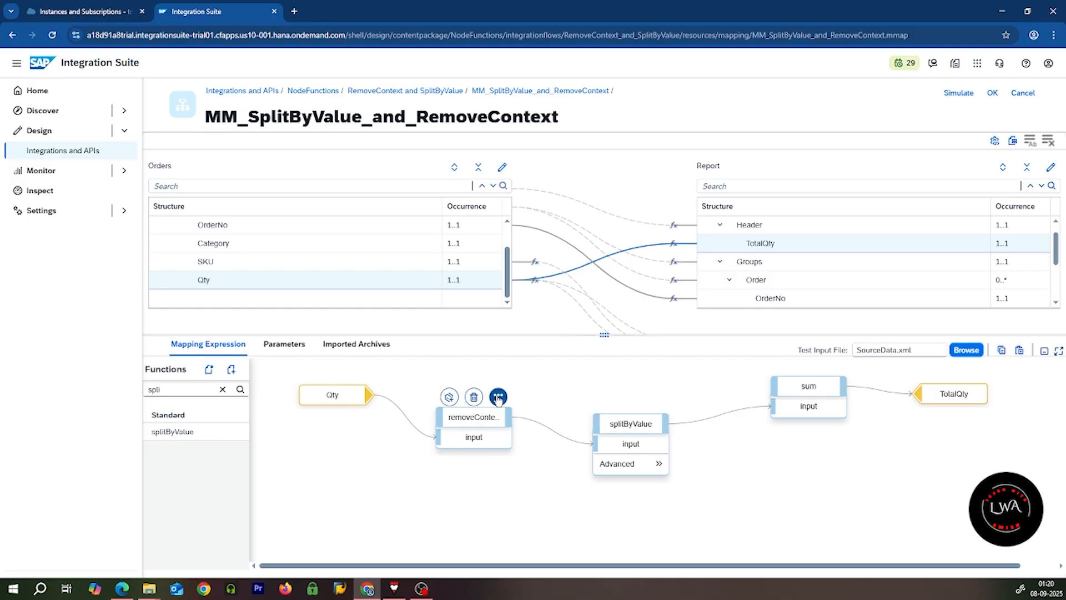
pyautogui.click(498, 396)
pyautogui.click(537, 398)
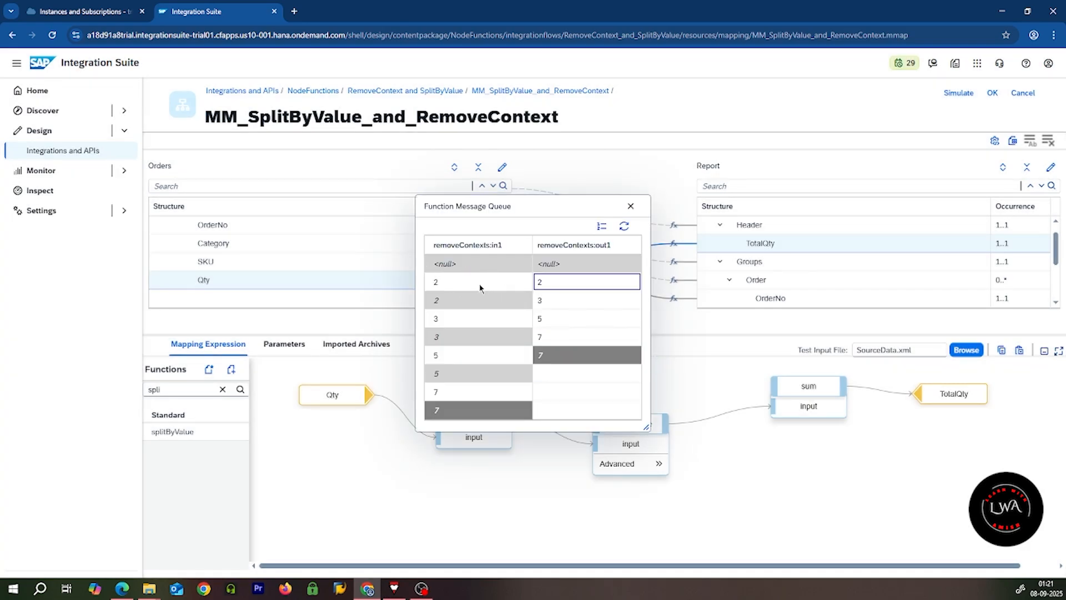
pyautogui.moveTo(427, 275); pyautogui.dragTo(586, 309)
pyautogui.click(603, 265)
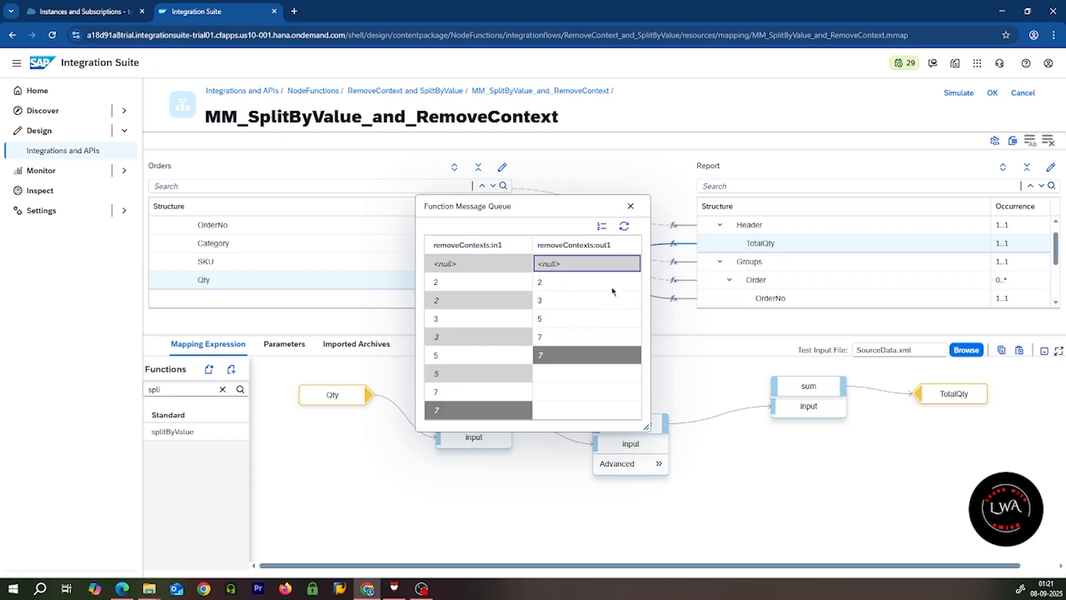
pyautogui.click(631, 206)
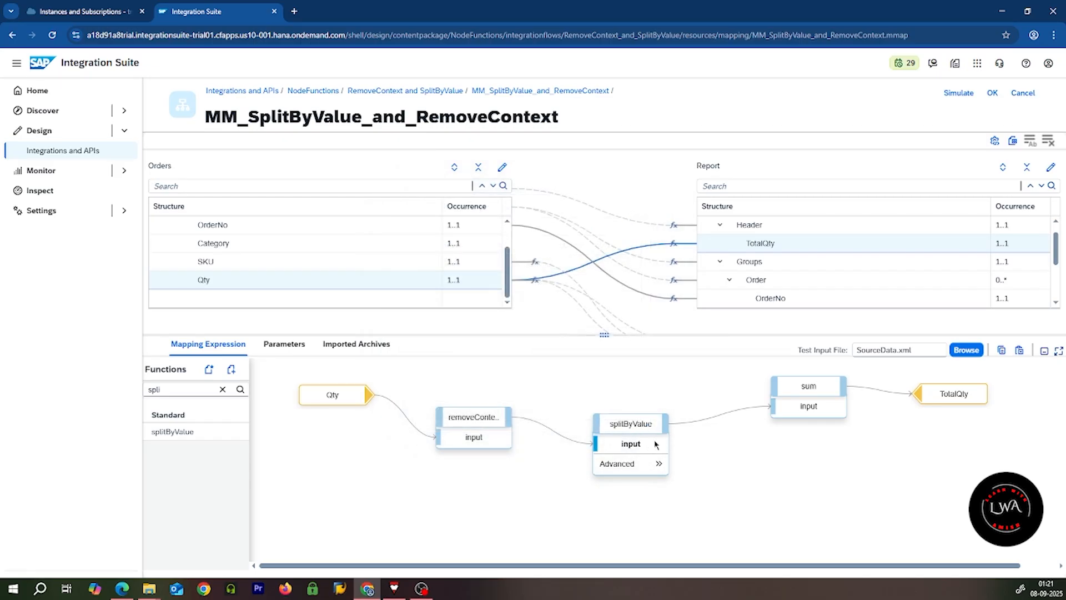
# - Set the Context Change on option of splitByValue to Value change and review the available options
pyautogui.click(660, 464)
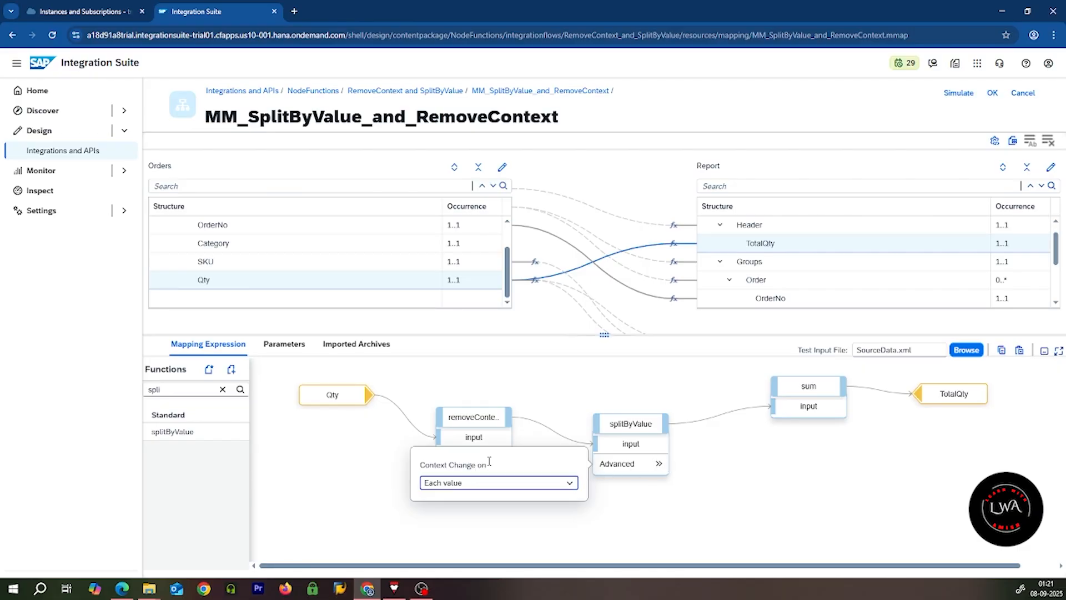
pyautogui.moveTo(490, 464); pyautogui.dragTo(426, 468)
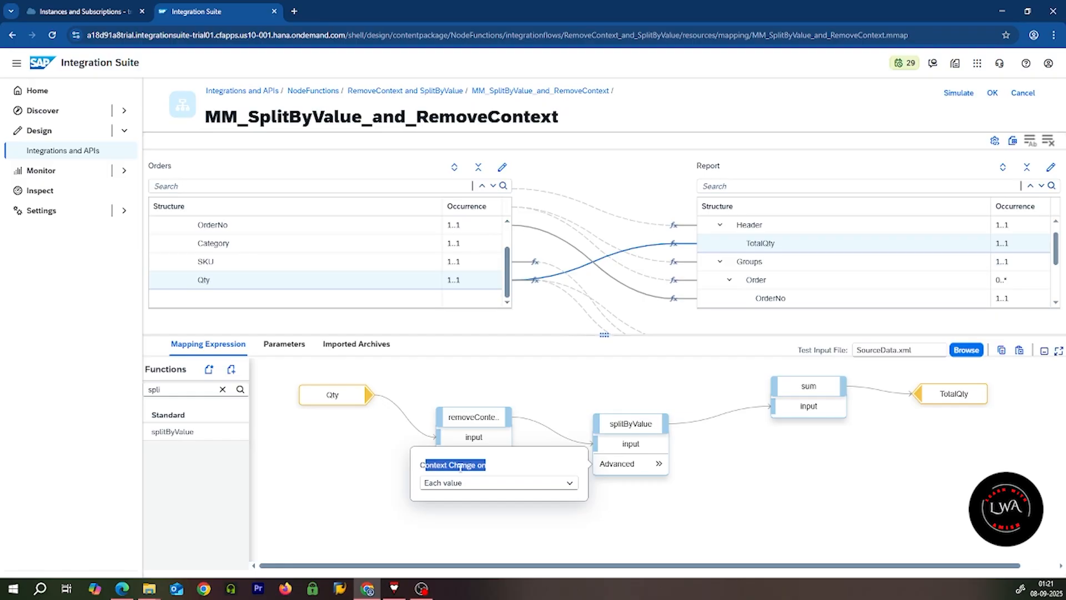
pyautogui.click(527, 464)
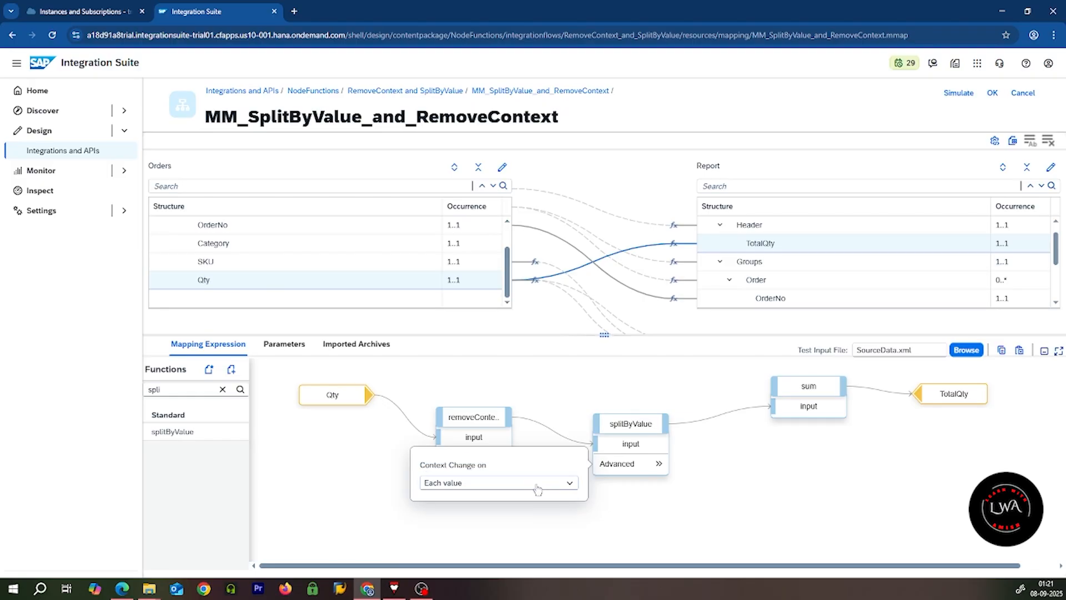
pyautogui.click(538, 483)
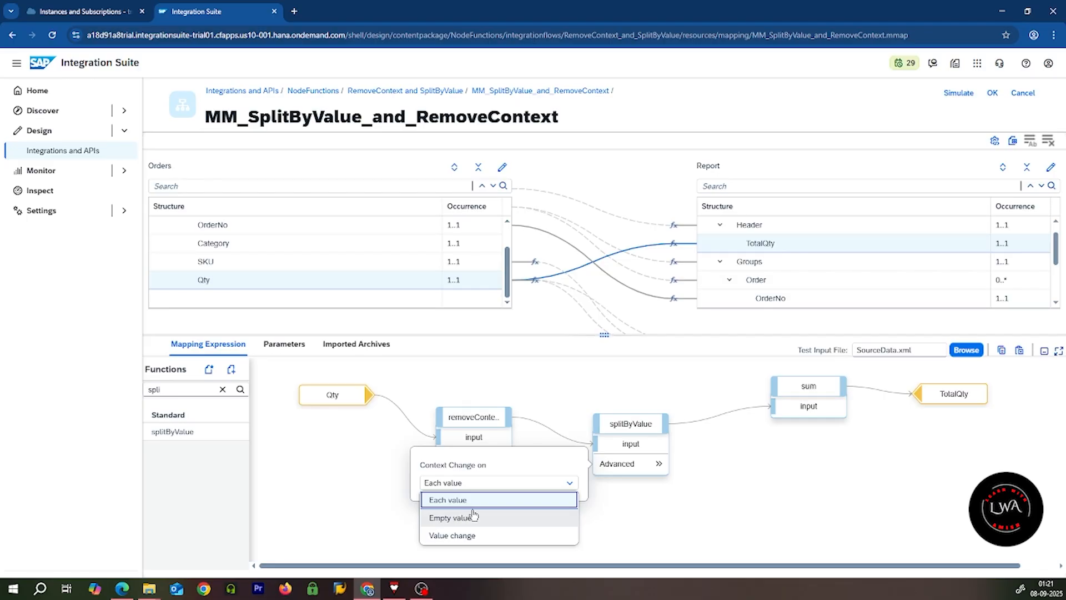
pyautogui.click(487, 535)
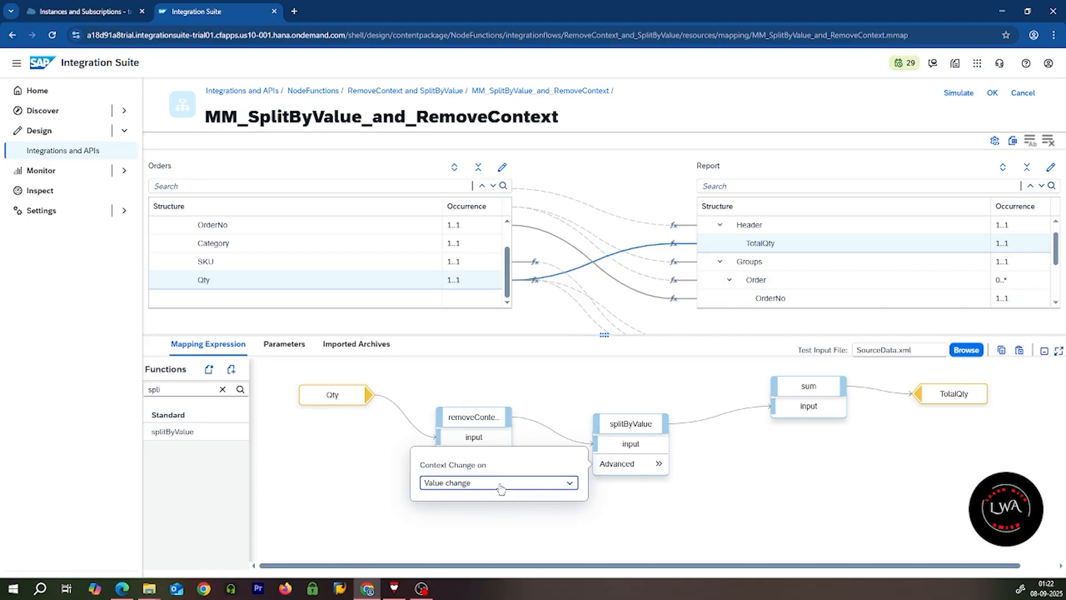
pyautogui.click(490, 461)
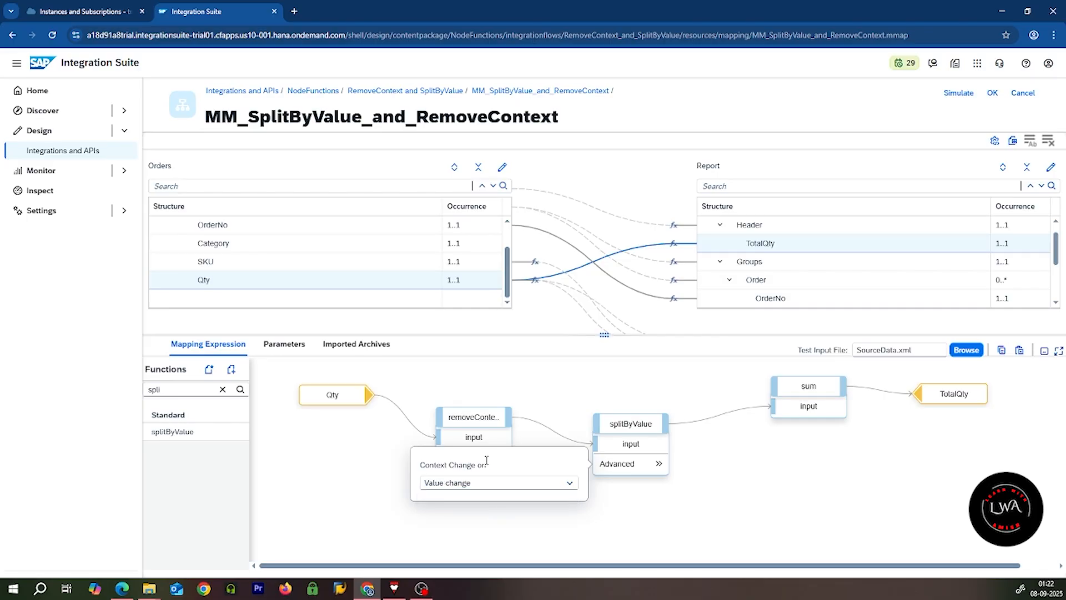
pyautogui.click(466, 488)
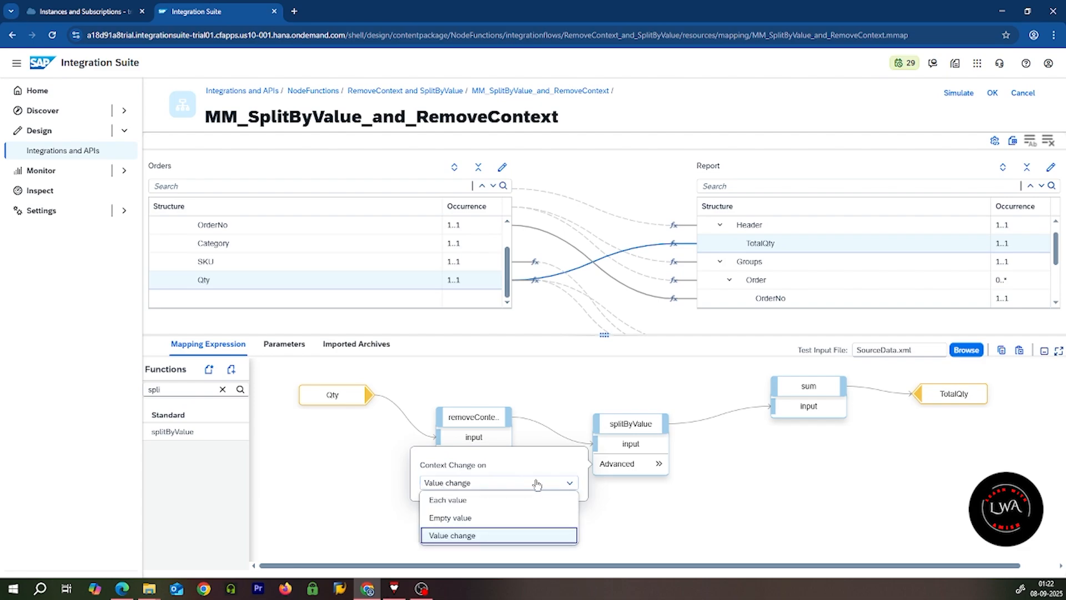
pyautogui.click(547, 468)
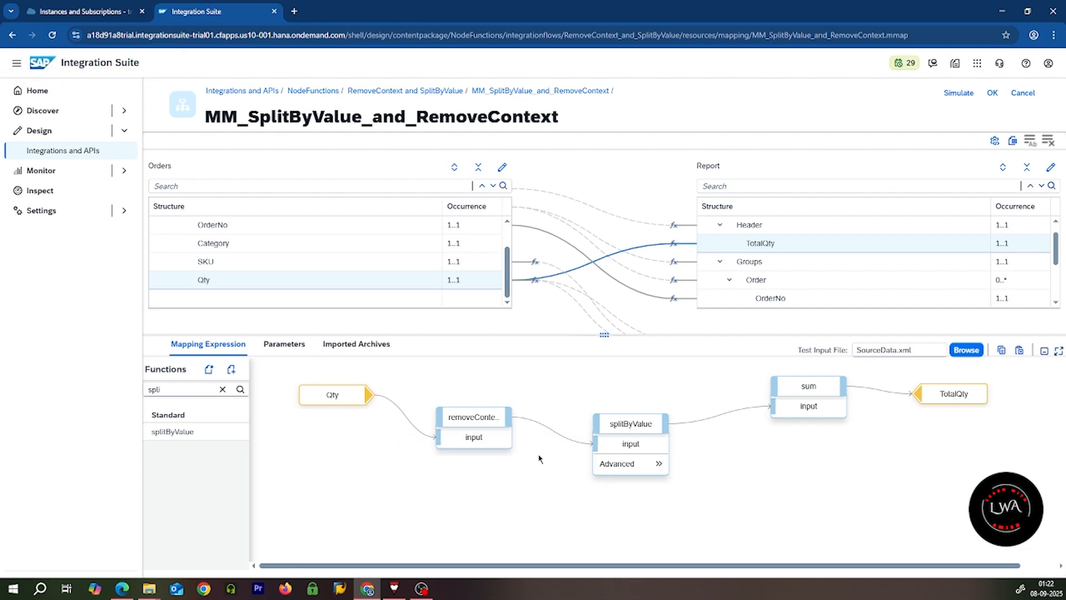
# - Set the Context Change on option of splitByValue to Each value
pyautogui.click(622, 463)
pyautogui.click(556, 483)
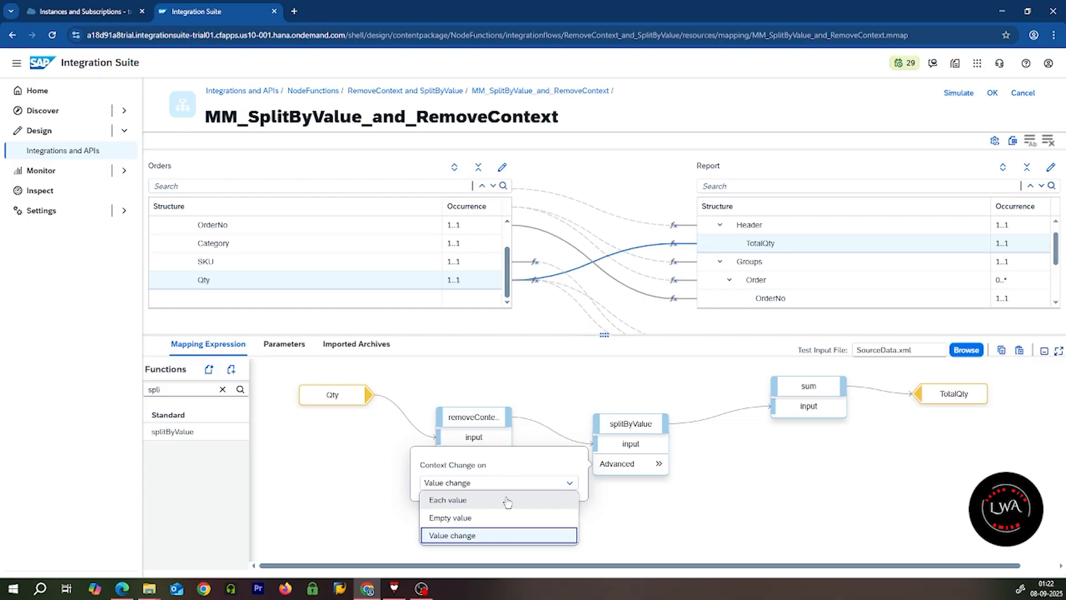
pyautogui.click(462, 501)
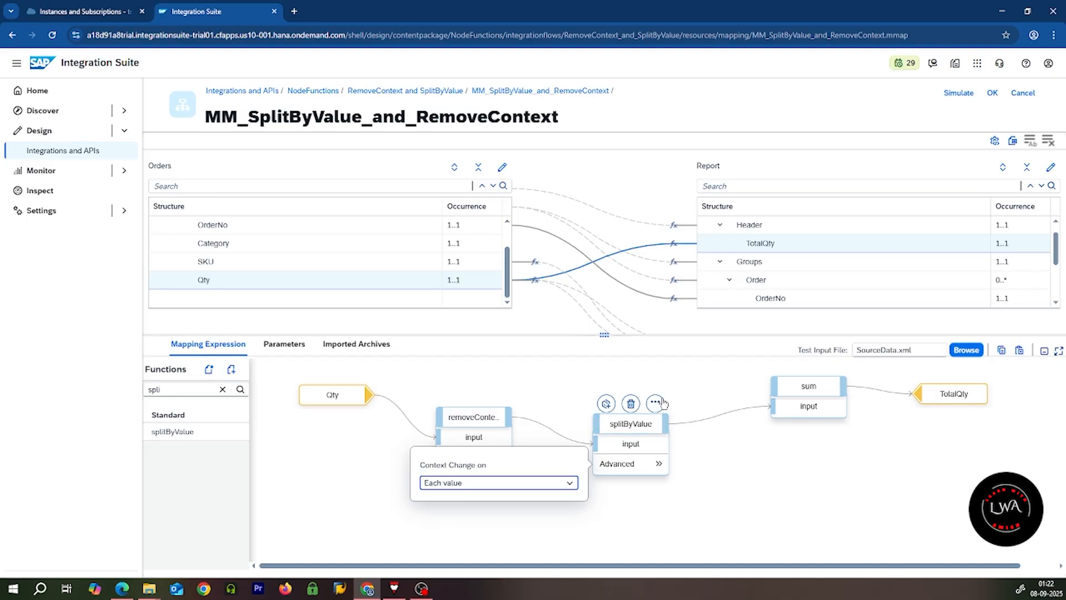
pyautogui.click(662, 400)
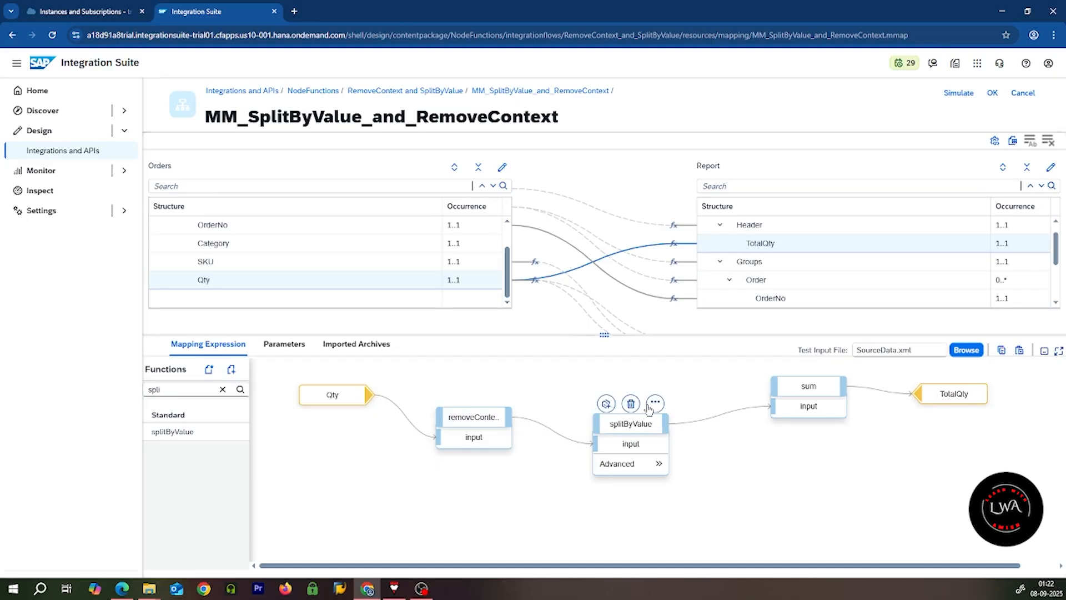
# - Display the splitByValue message queue for Each value, compare its input with the context changes in its output, and close it
pyautogui.click(655, 403)
pyautogui.click(600, 409)
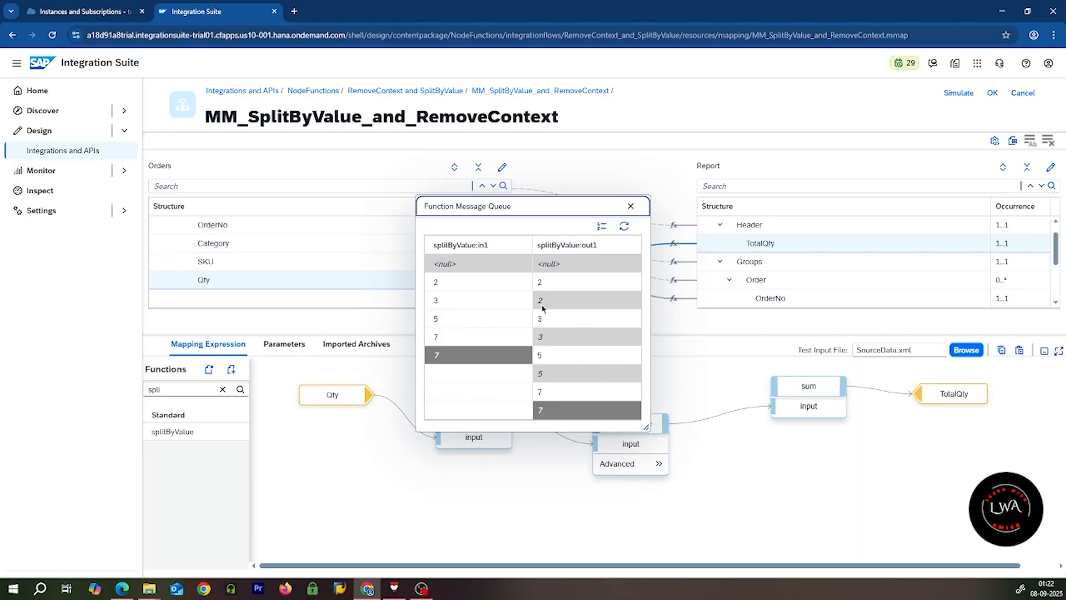
pyautogui.doubleClick(432, 283)
pyautogui.doubleClick(537, 300)
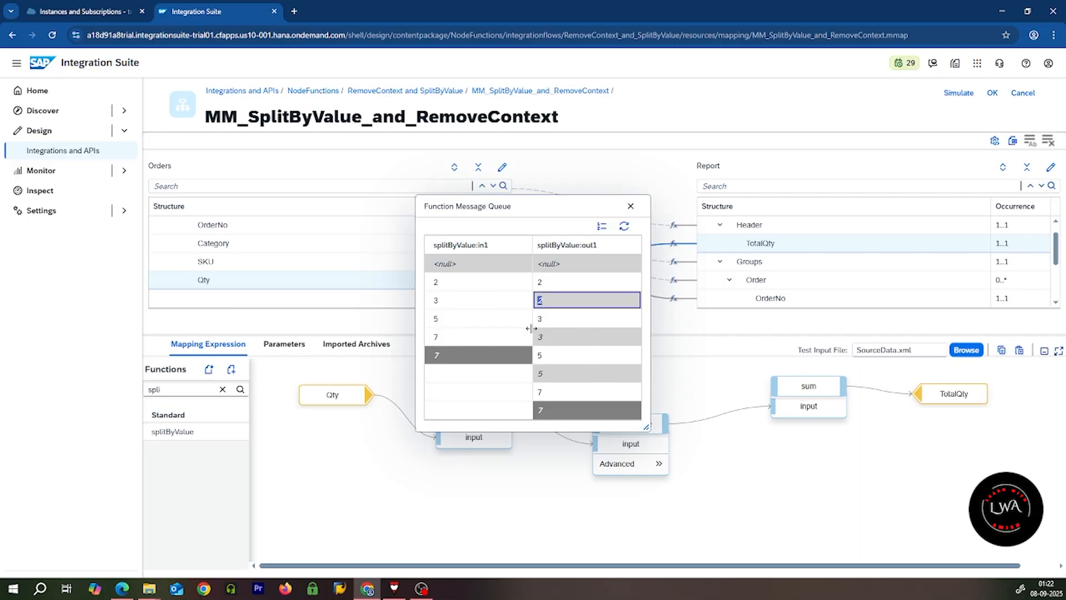
pyautogui.click(631, 206)
# - Set the Context Change on option of splitByValue to Empty value
pyautogui.click(615, 461)
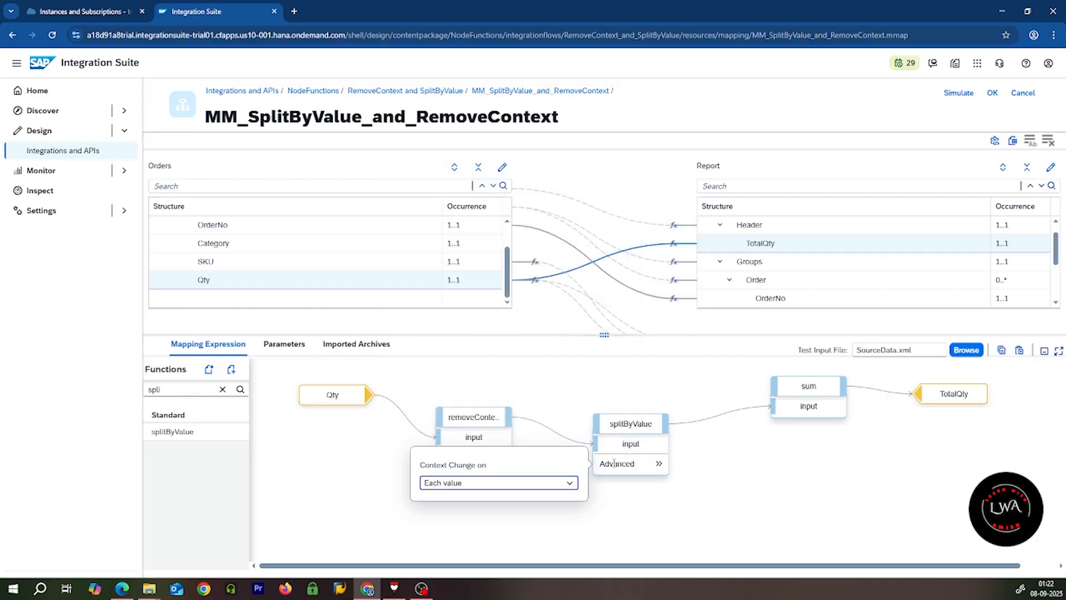
pyautogui.click(494, 488)
pyautogui.click(449, 518)
# - Display the splitByValue message queue for Empty value, compare its input and output, and close it
pyautogui.click(631, 424)
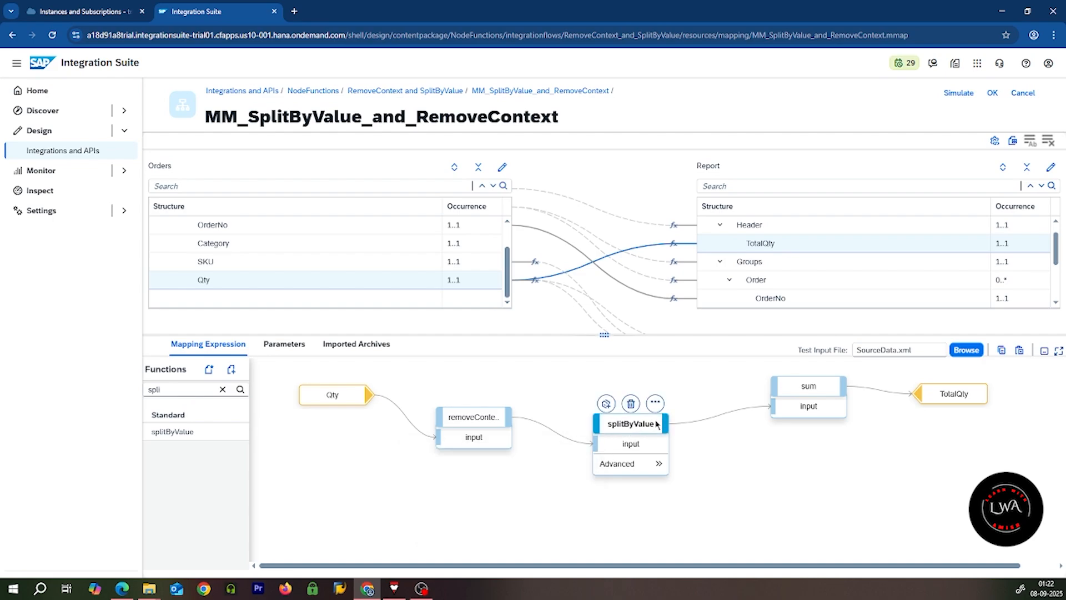
pyautogui.click(656, 403)
pyautogui.click(599, 402)
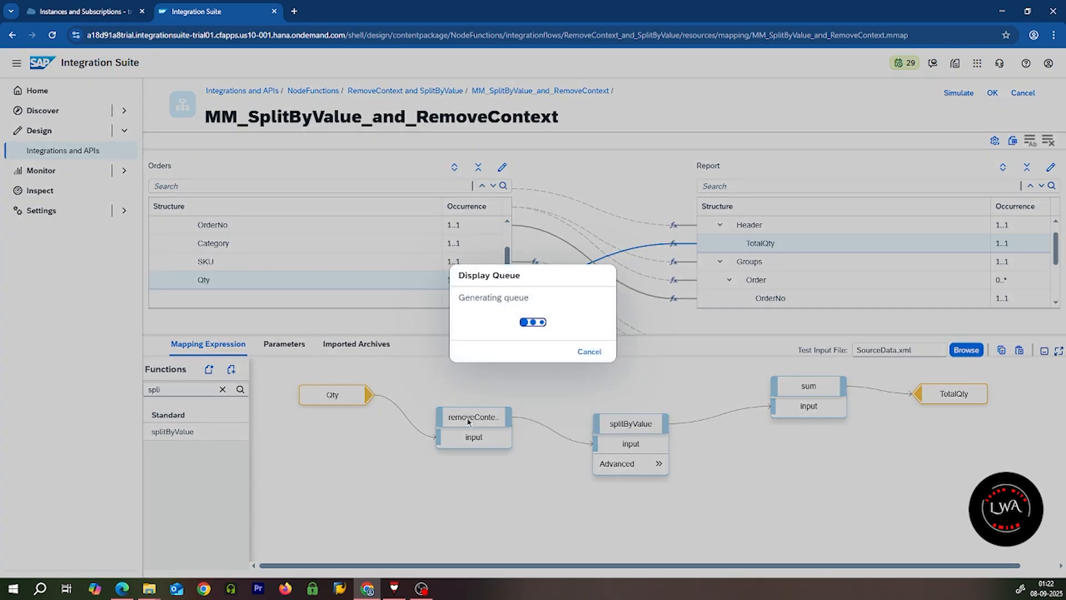
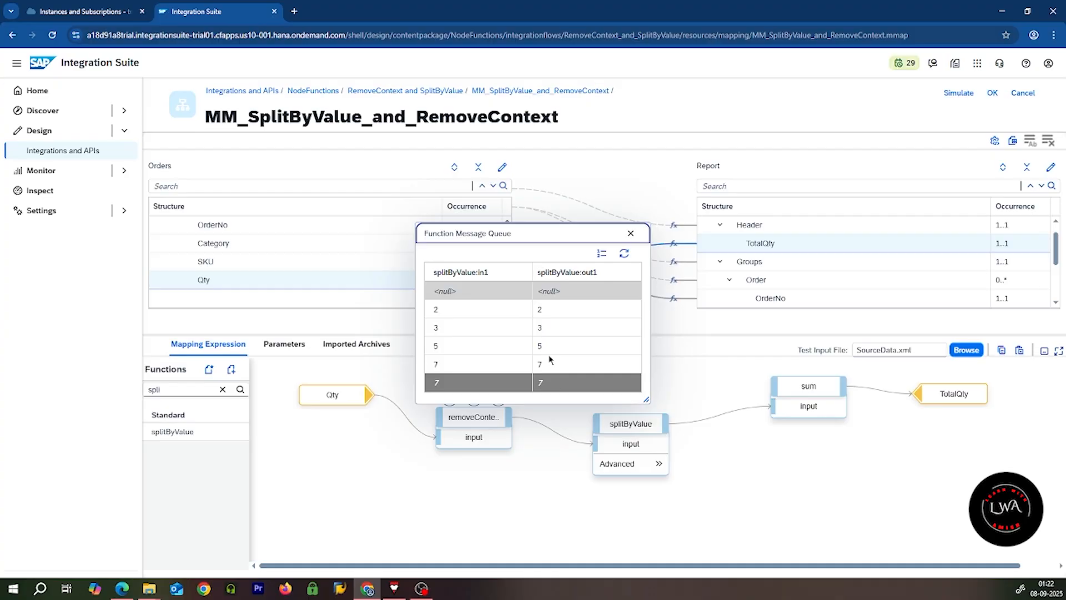
pyautogui.click(631, 233)
# - Switch splitByValue's Context Change on option from Empty value to Value change and close its advanced settings
pyautogui.click(658, 464)
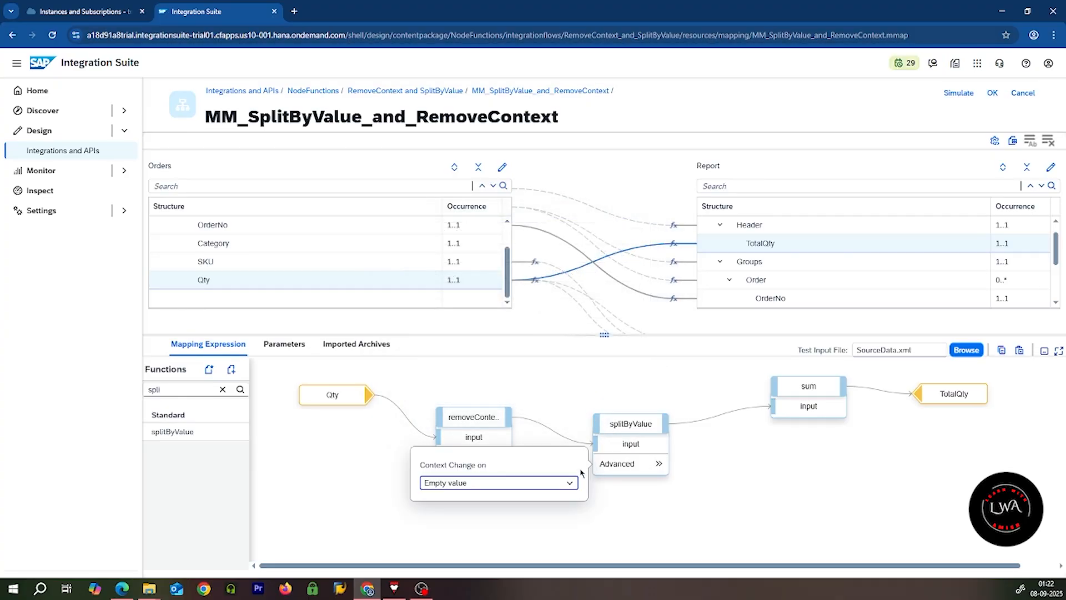
pyautogui.click(550, 484)
pyautogui.click(463, 536)
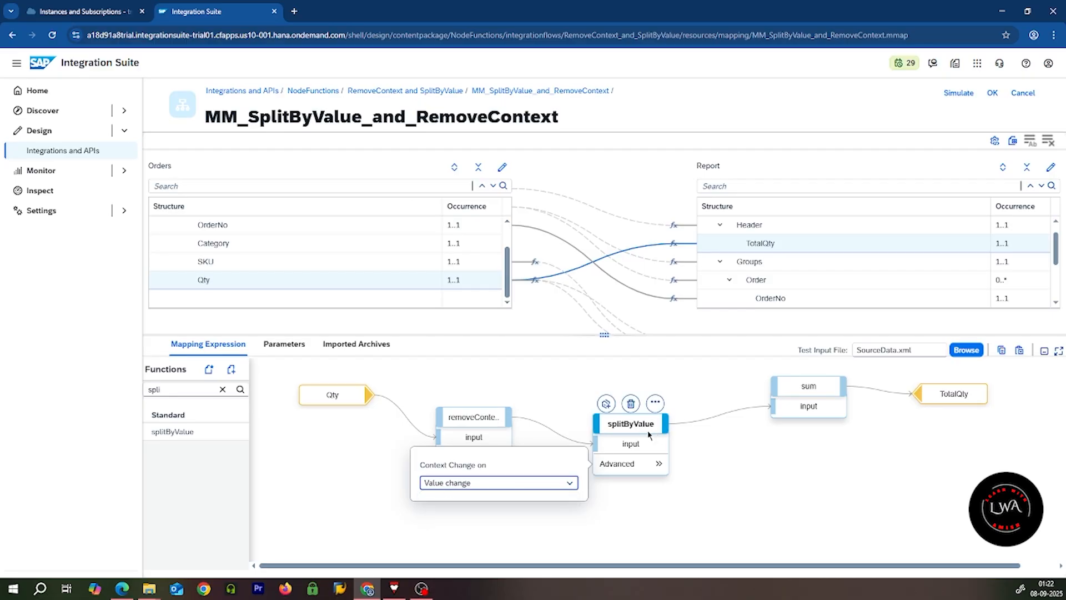
pyautogui.click(643, 405)
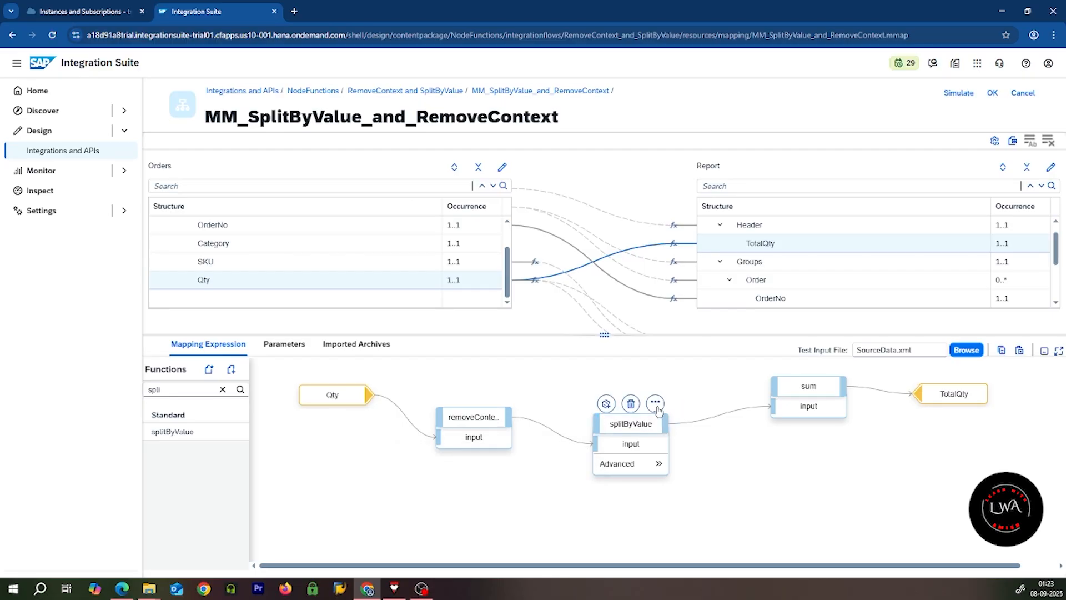
# - Display the splitByValue message queue for Value change, compare its input quantities with the output, and close it
pyautogui.click(655, 402)
pyautogui.click(611, 404)
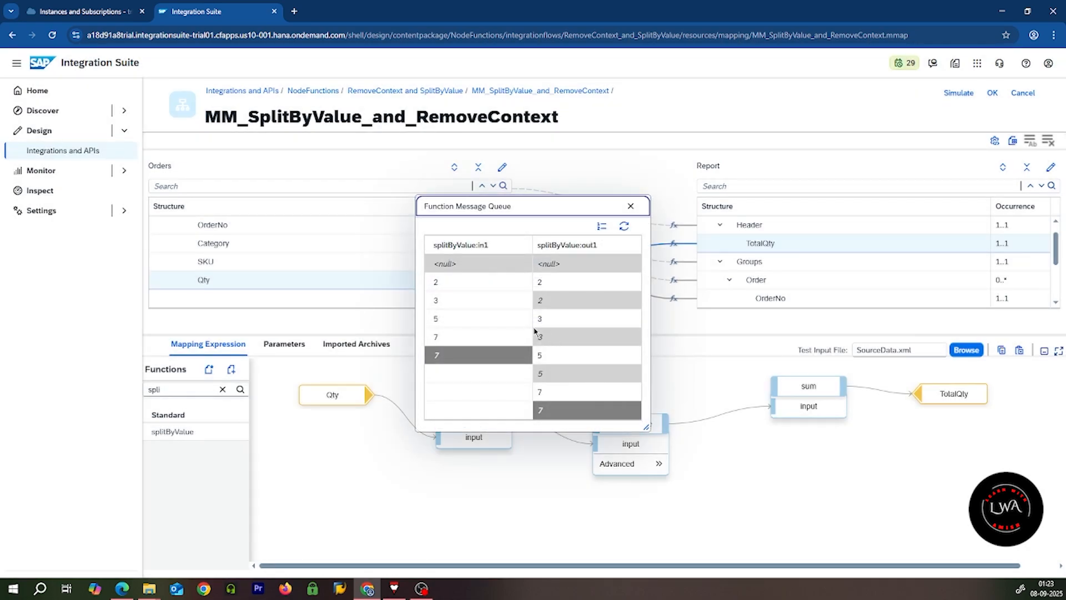
pyautogui.click(435, 283)
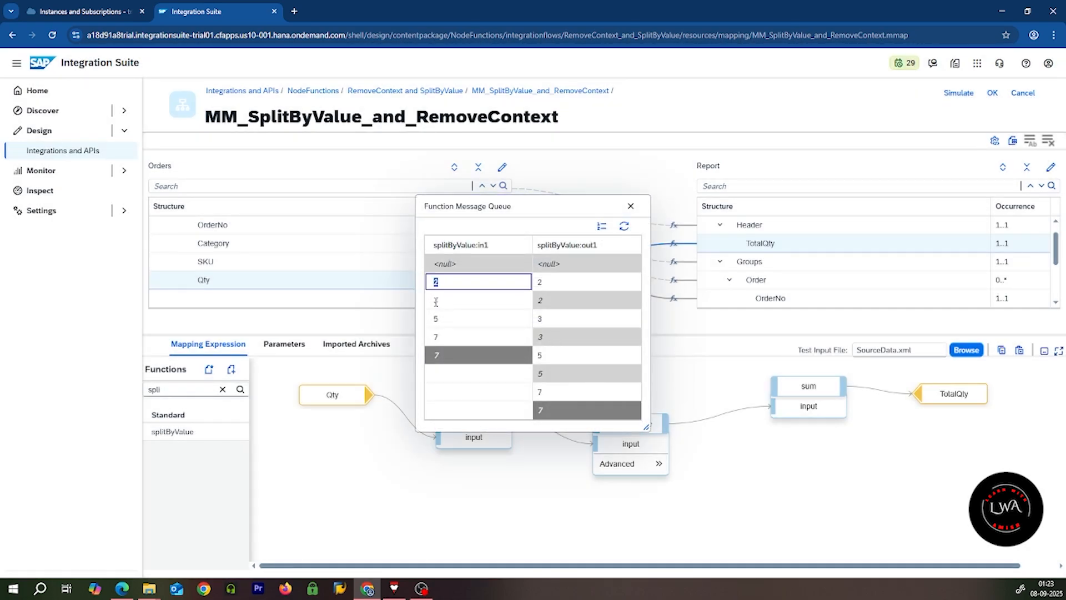
pyautogui.click(438, 301)
pyautogui.click(436, 316)
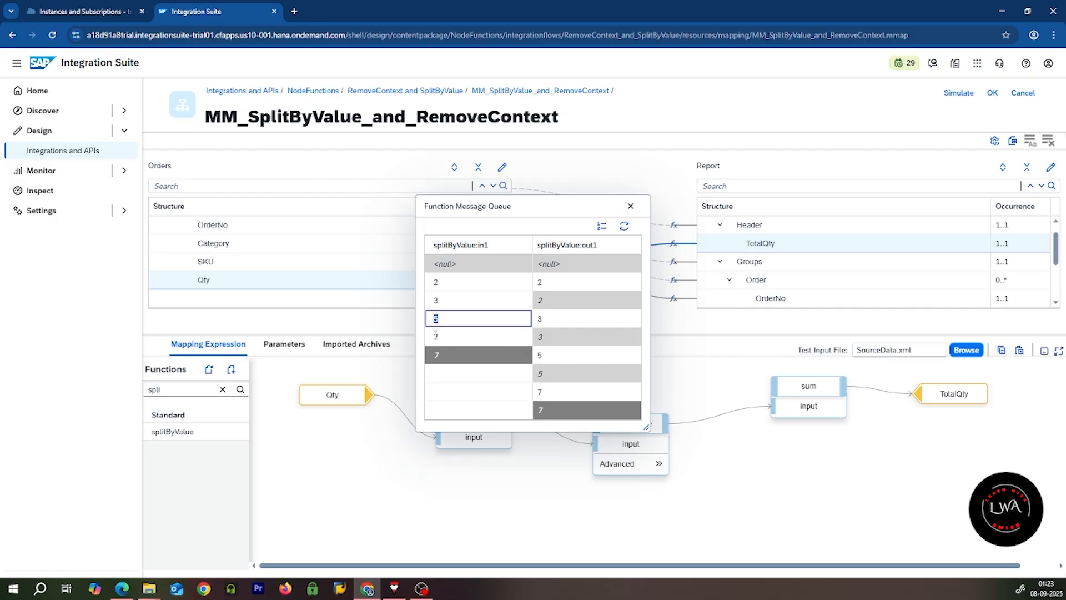
pyautogui.doubleClick(436, 336)
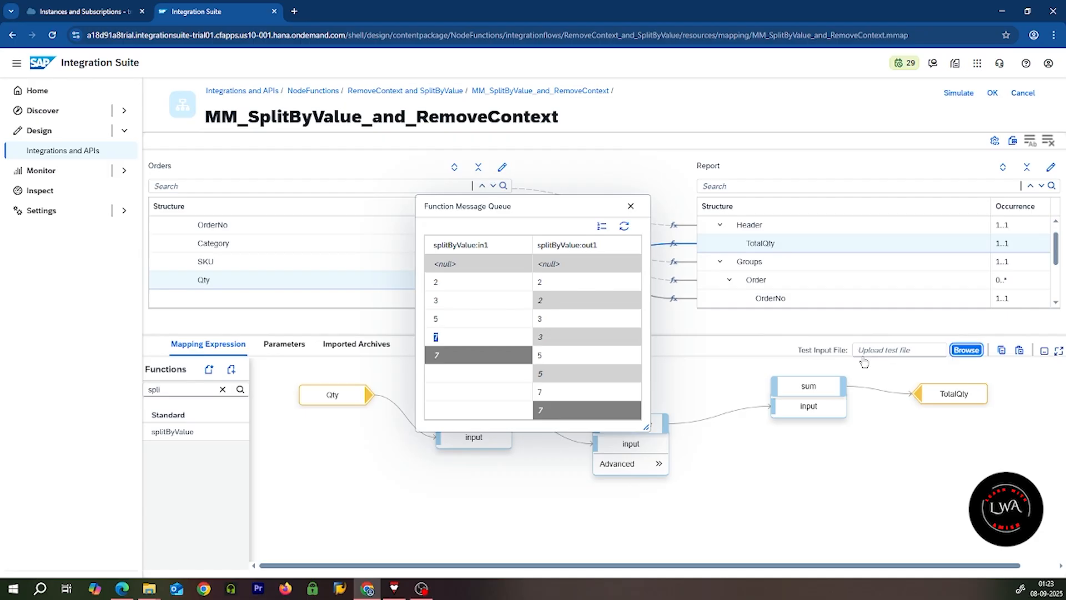
pyautogui.click(967, 350)
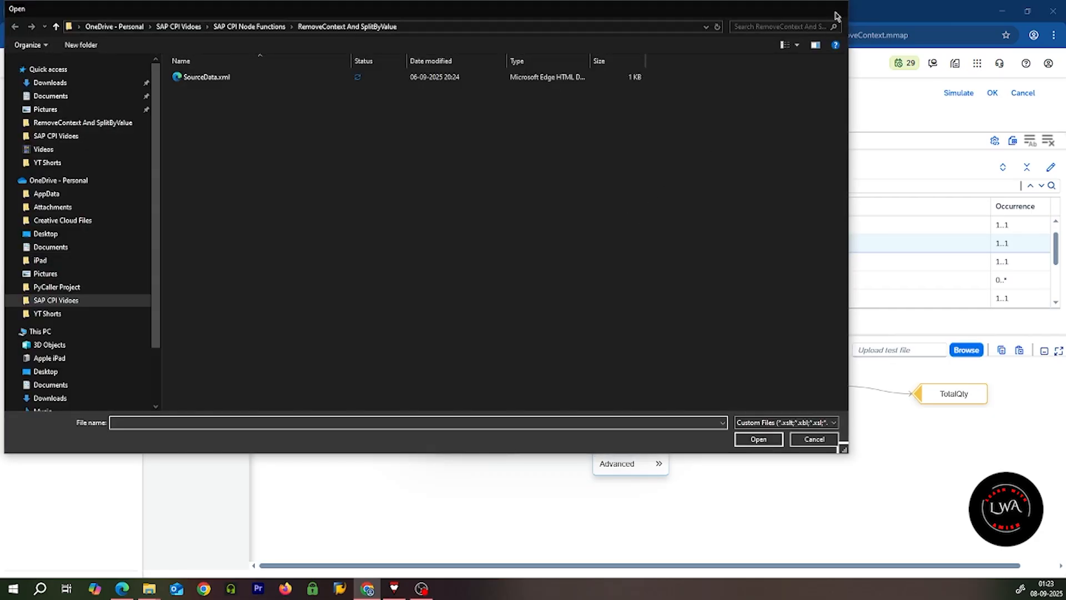
pyautogui.click(839, 9)
pyautogui.click(631, 206)
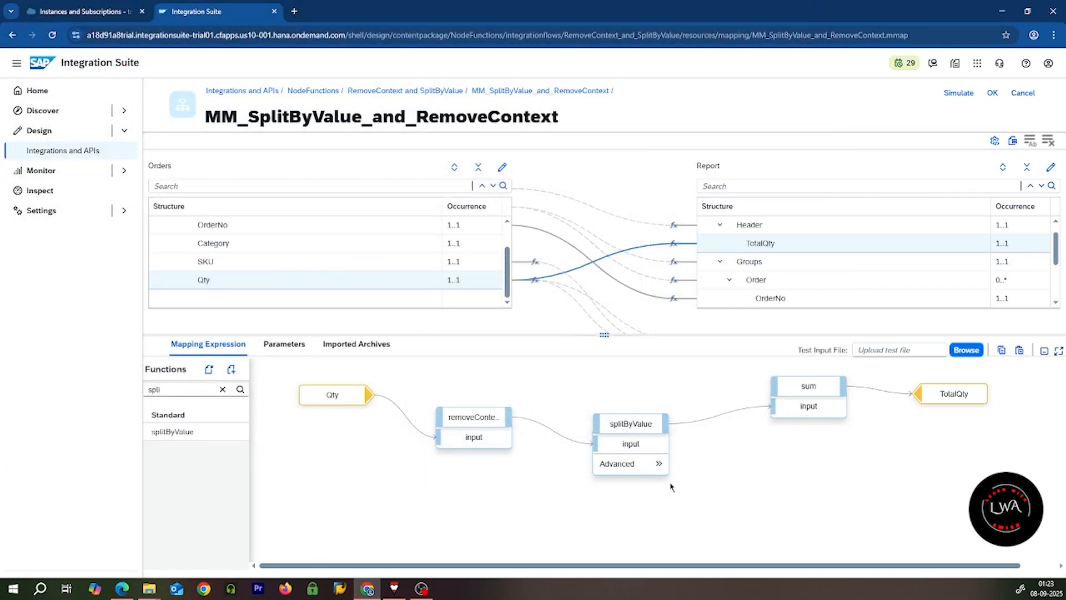
# - Review the Context Change on options of splitByValue, leaving Value change selected
pyautogui.click(659, 463)
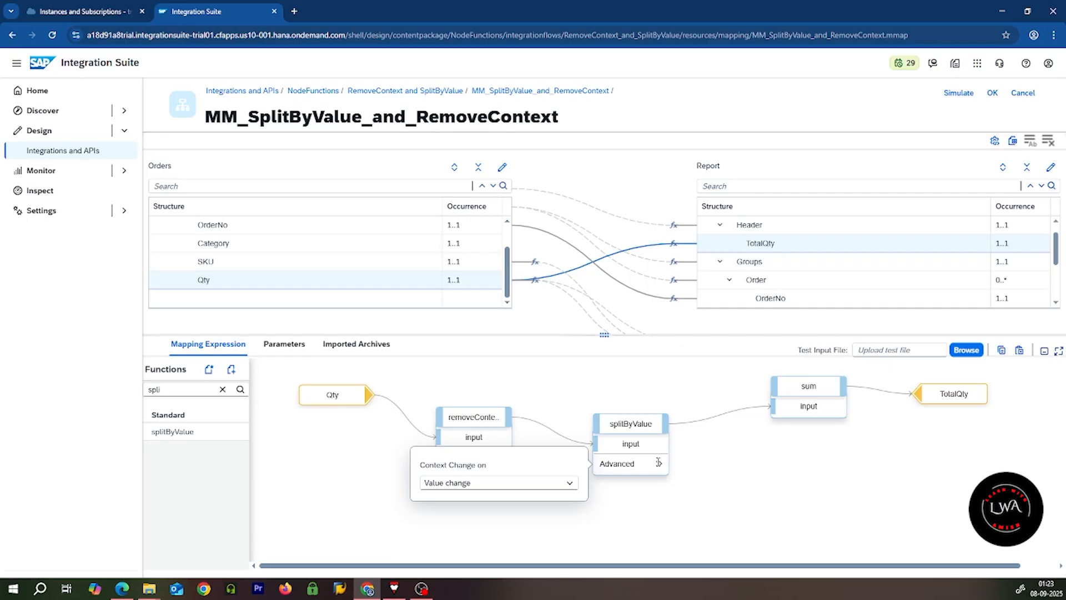
pyautogui.click(565, 482)
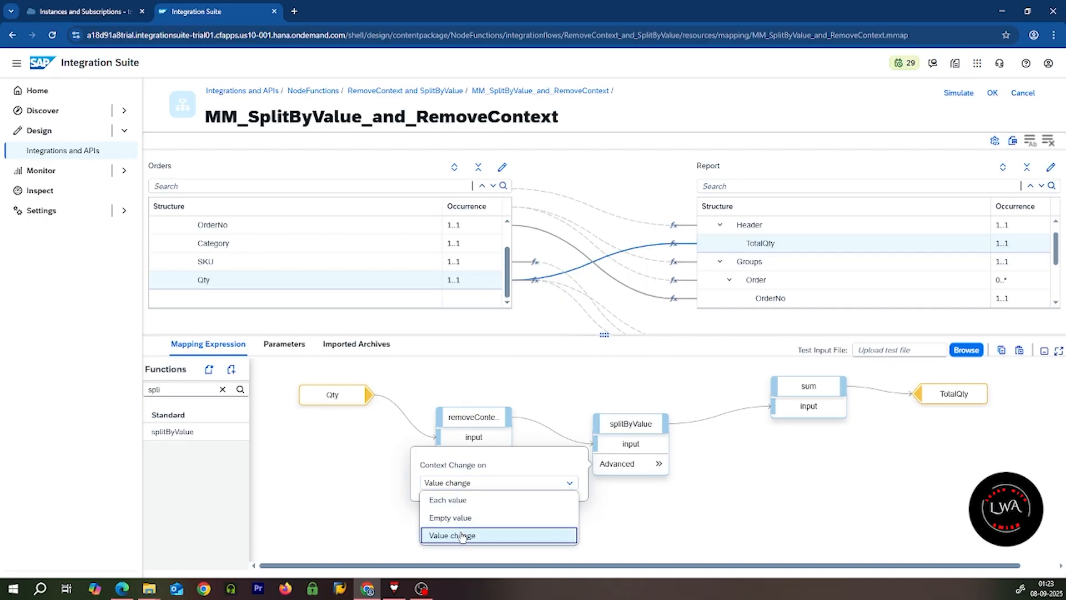
pyautogui.click(664, 511)
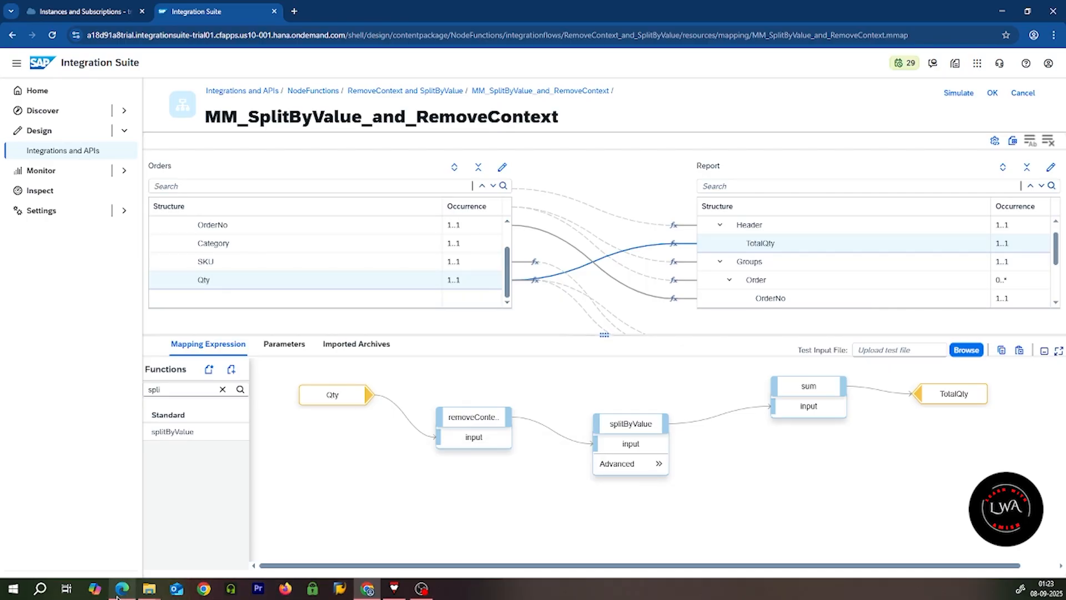
# - Open SourceData.xml from the RemoveContext And SplitByValue folder in Notepad and maximize its window
pyautogui.moveTo(119, 592)
pyautogui.click(131, 544)
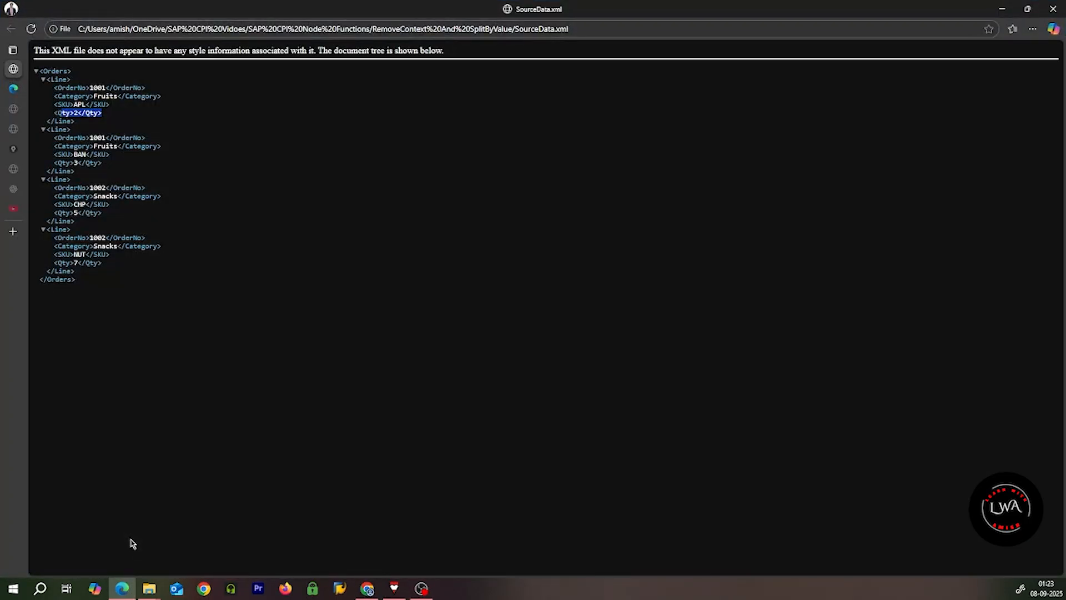
pyautogui.click(149, 589)
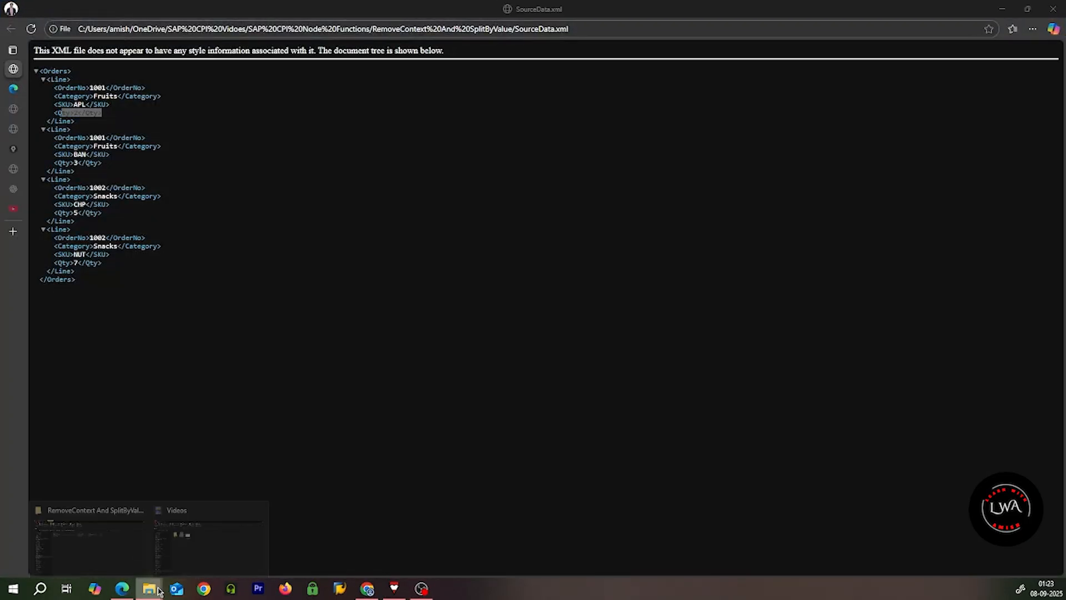
pyautogui.click(75, 555)
pyautogui.rightClick(243, 149)
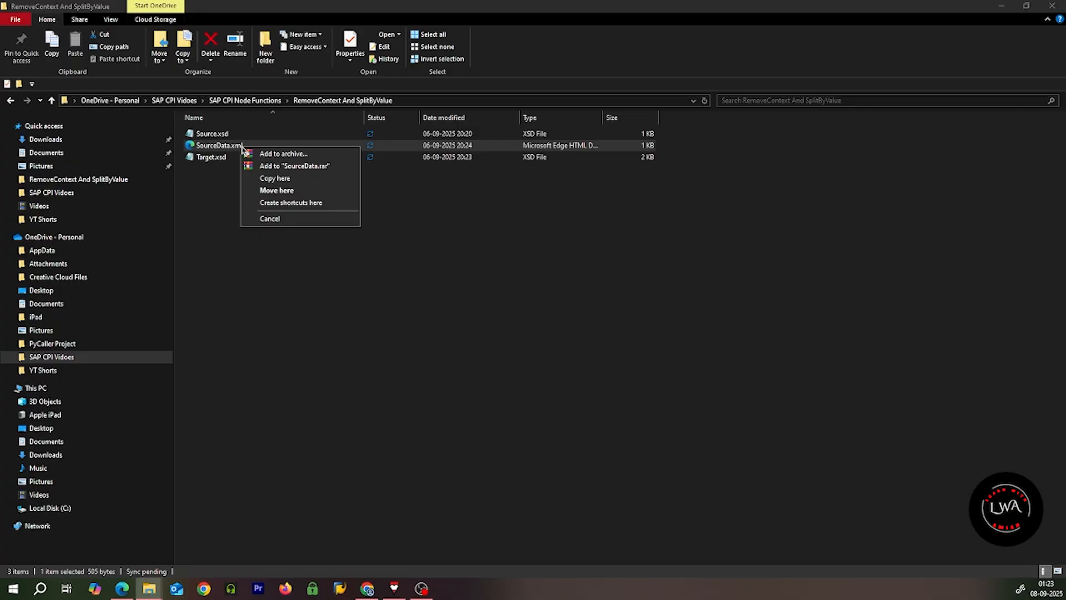
pyautogui.click(234, 285)
pyautogui.rightClick(243, 146)
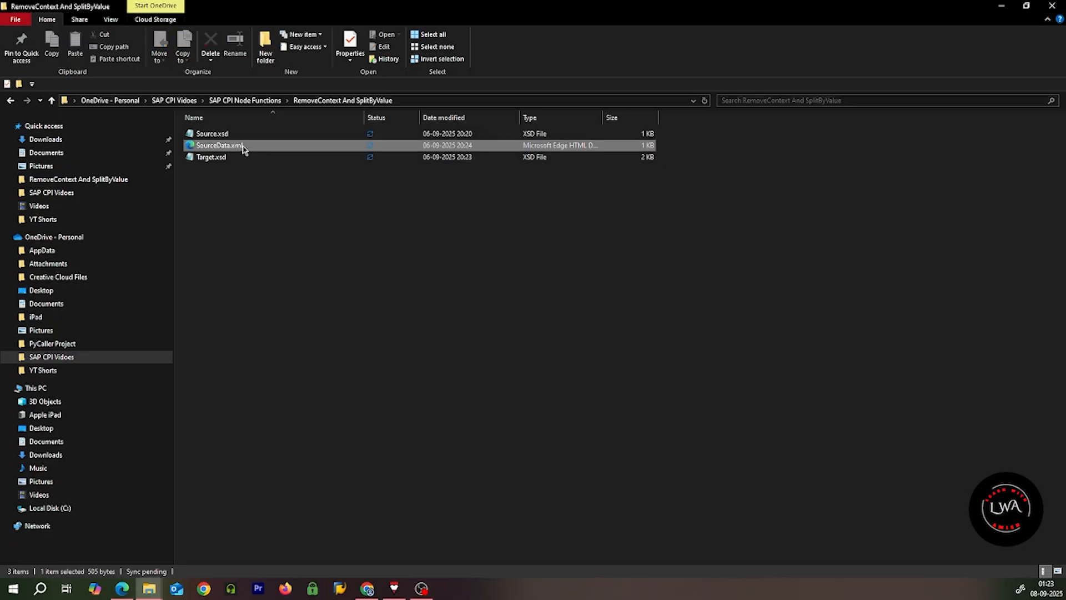
pyautogui.moveTo(341, 211)
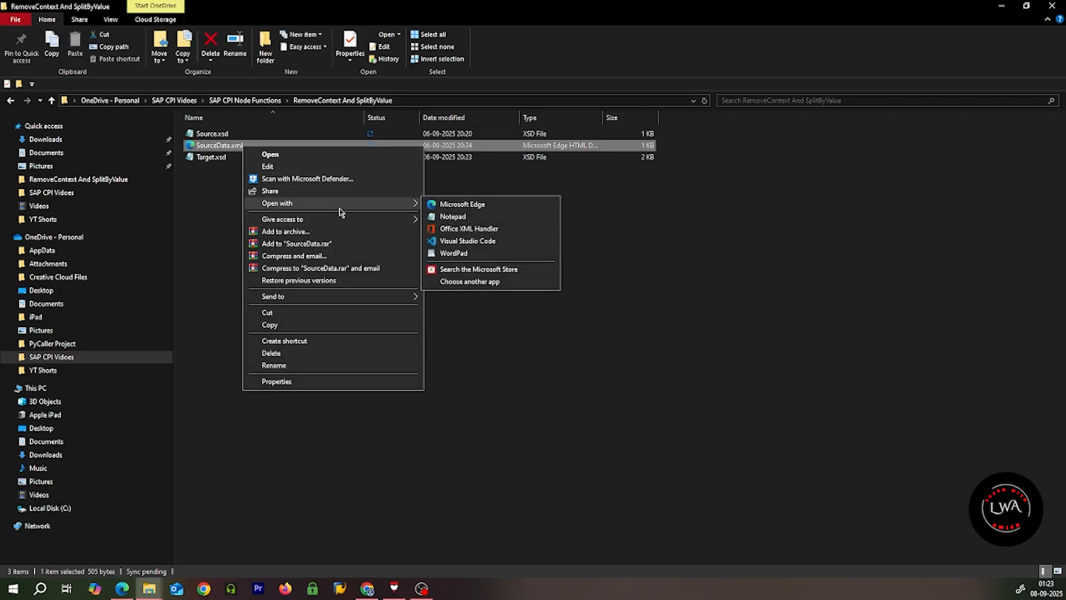
pyautogui.click(461, 216)
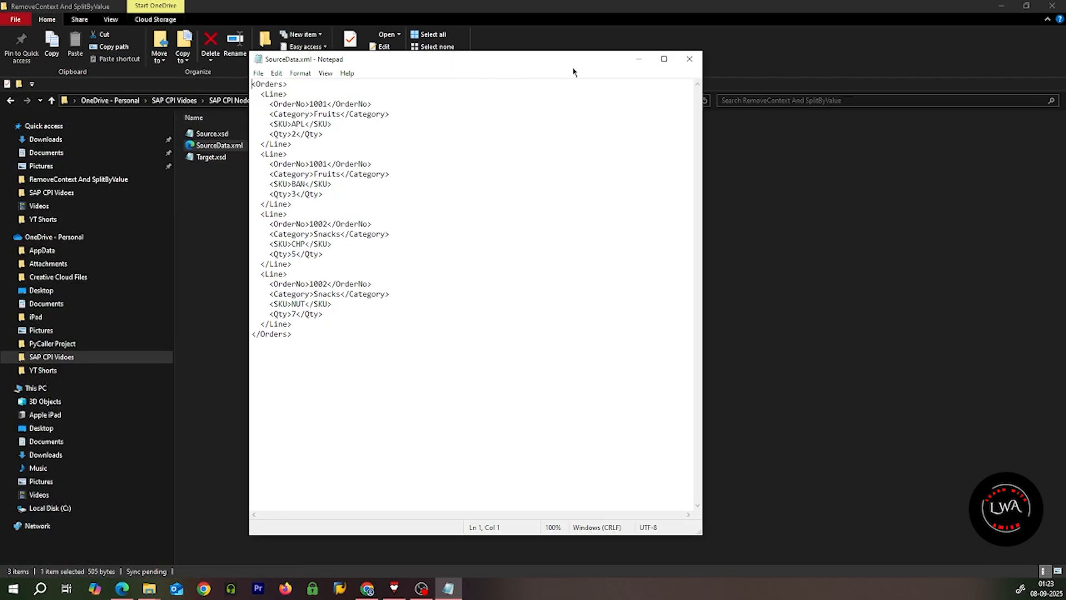
pyautogui.click(665, 58)
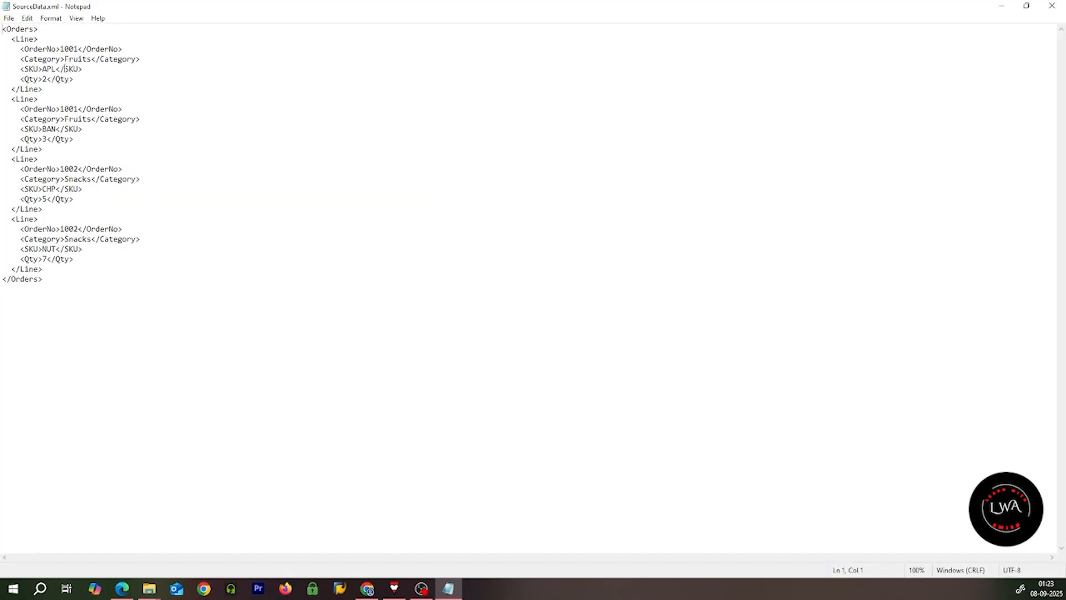
# - Set the Qty of SKU BAN to 2 and of SKU NUT to 5, save SourceData.xml, and close it
pyautogui.click(49, 140)
pyautogui.press('BackSpace')
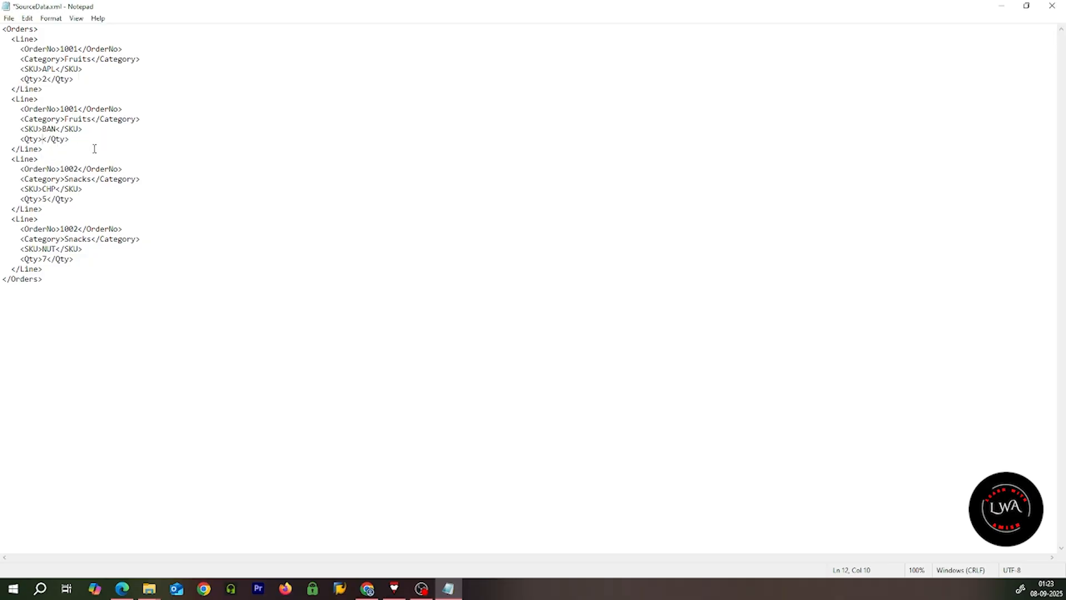
pyautogui.write('2')
pyautogui.press('BackSpace')
pyautogui.write('5')
pyautogui.hotkey('ctrl', 's')
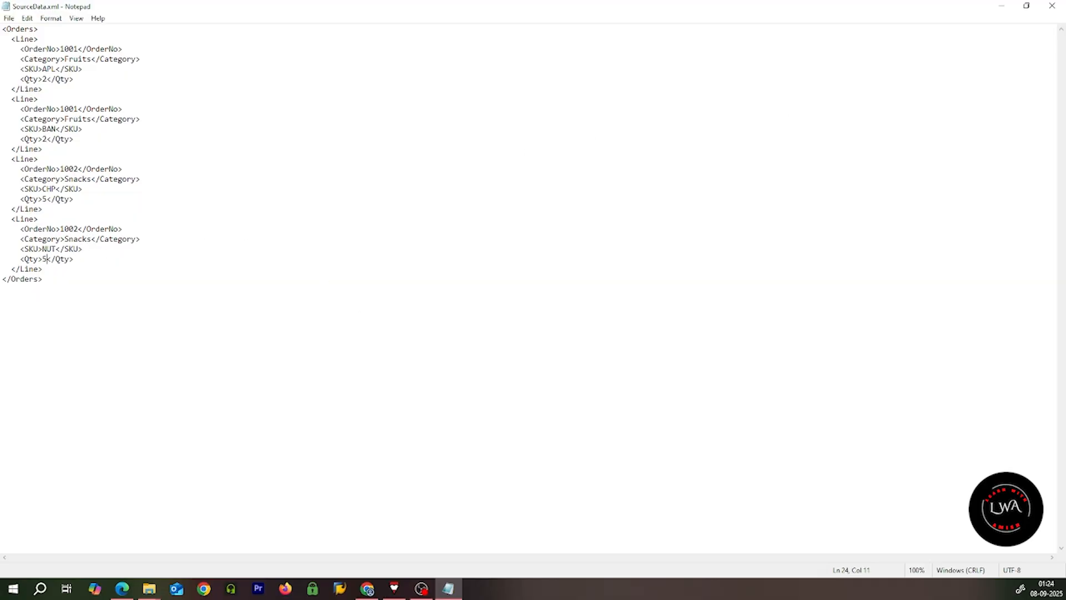
pyautogui.click(1051, 6)
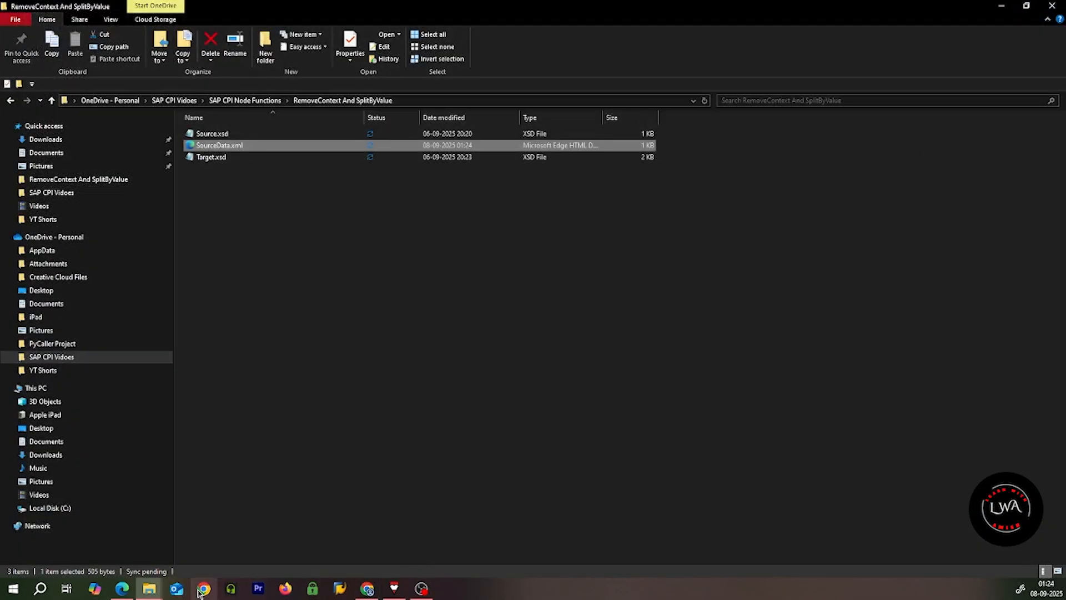
# - Switch back to Integration Suite in Chrome and upload the edited SourceData.xml as the test input file
pyautogui.click(367, 590)
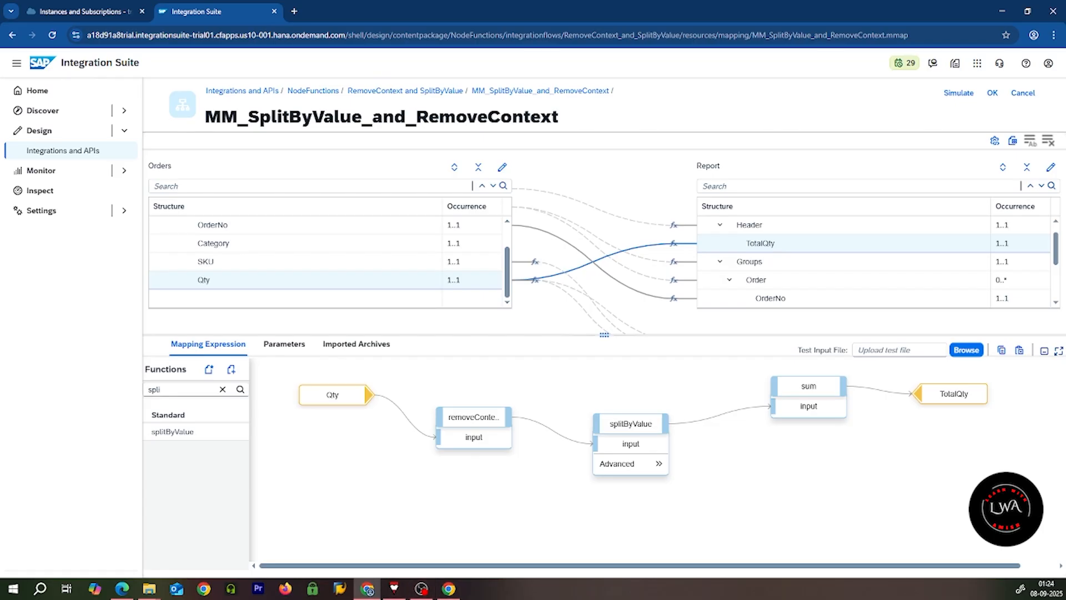
pyautogui.click(965, 349)
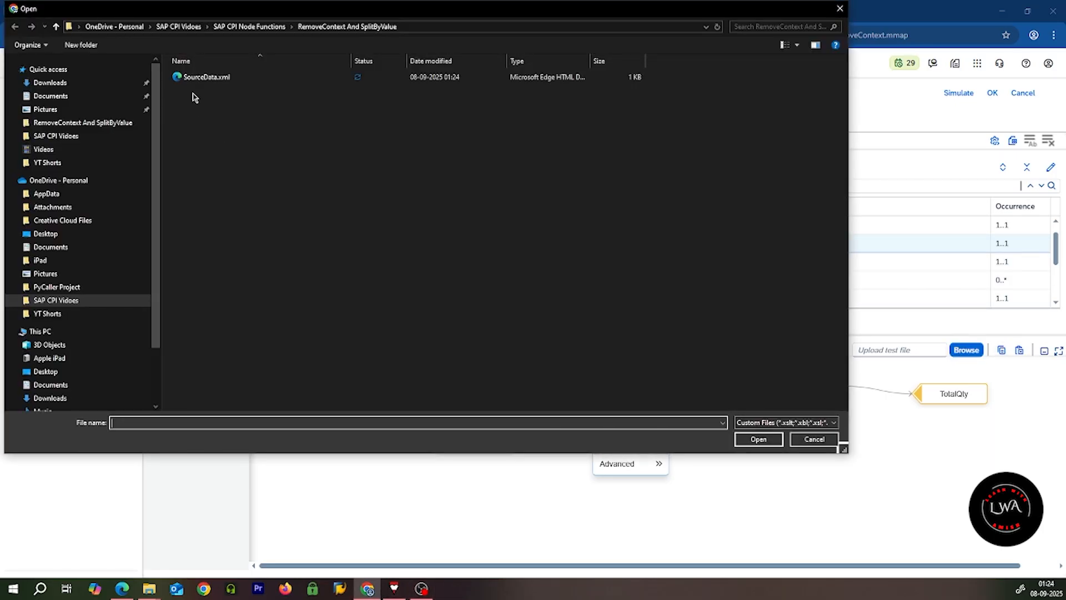
pyautogui.click(199, 78)
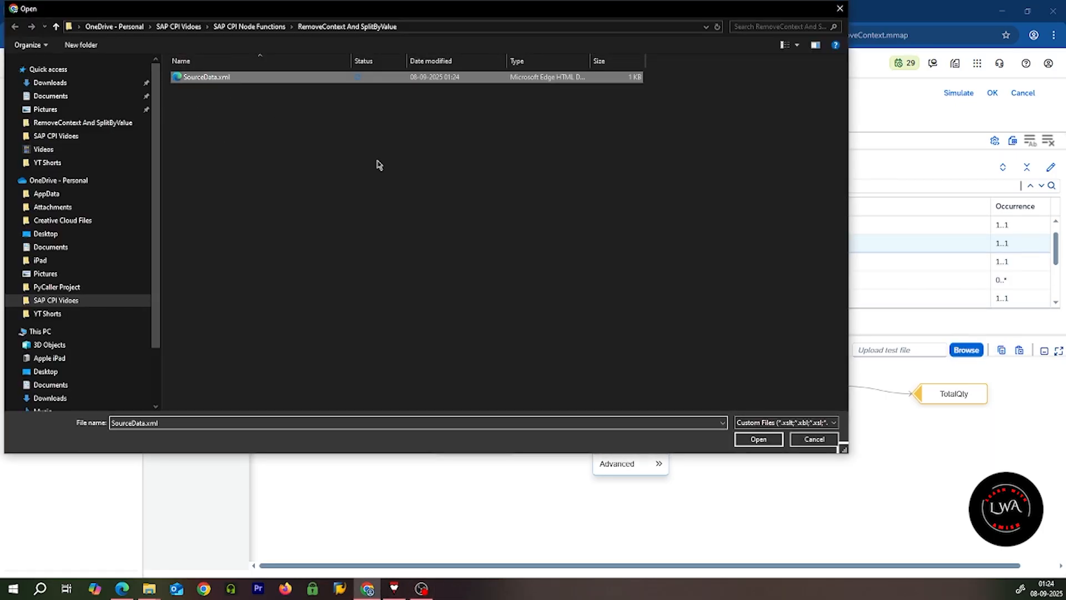
pyautogui.click(759, 439)
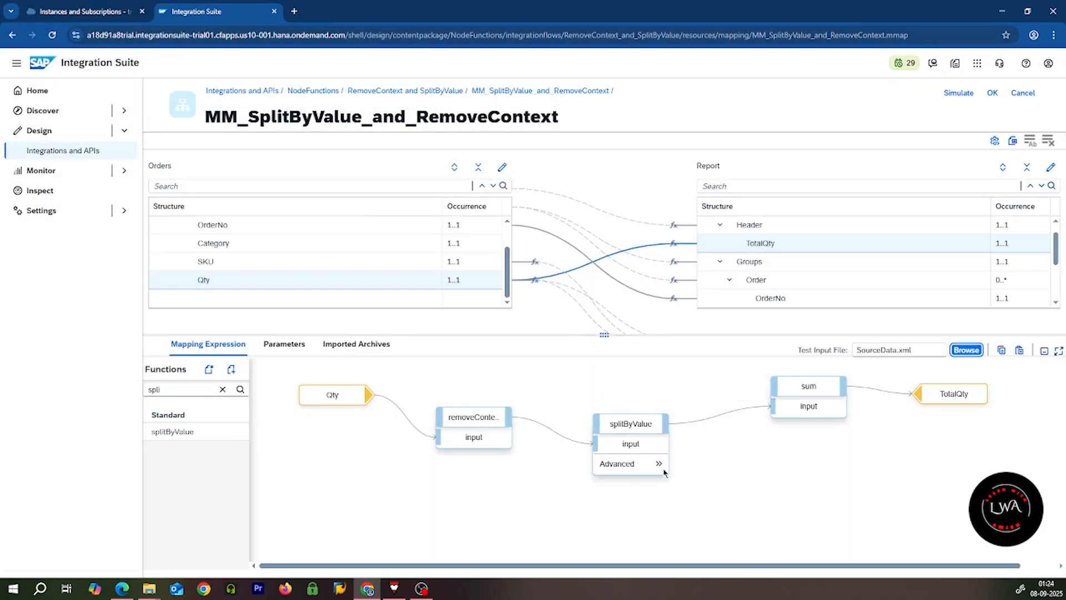
# - Reselect Value change as splitByValue's Context Change on option and close its advanced settings
pyautogui.click(663, 468)
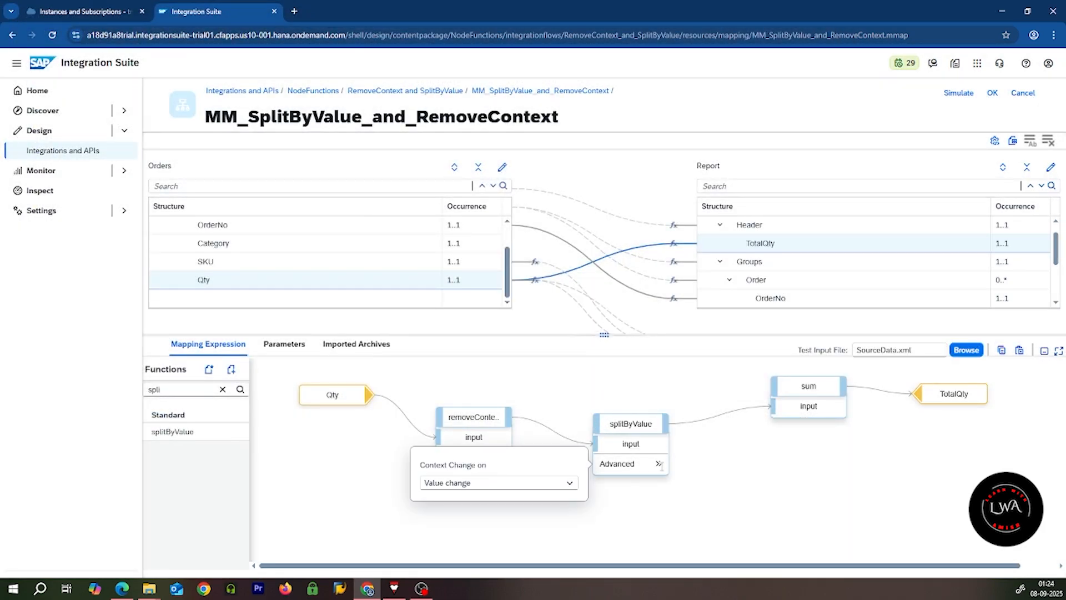
pyautogui.click(550, 489)
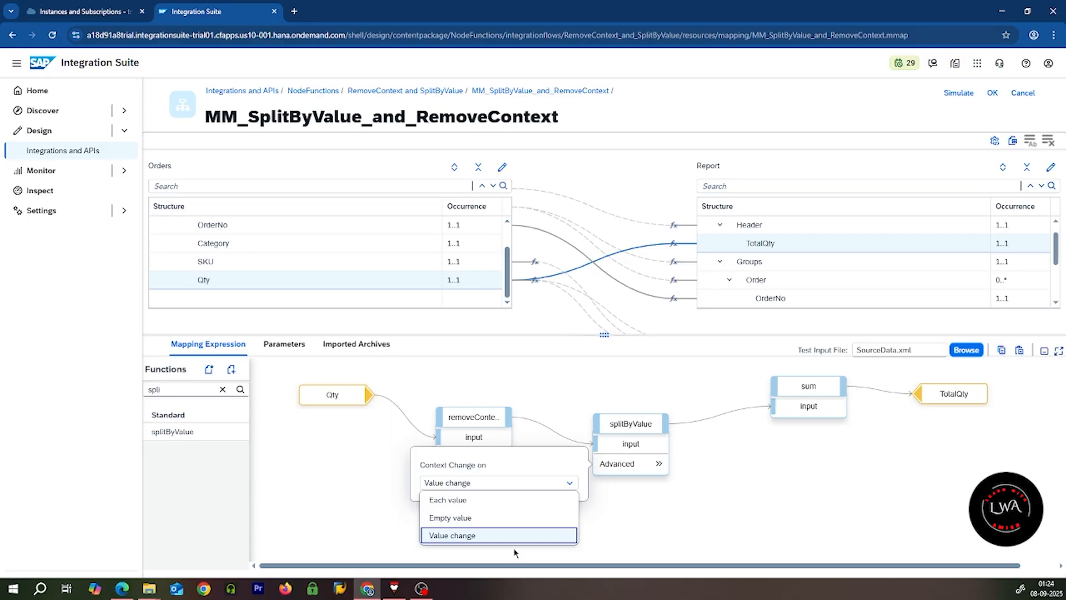
pyautogui.click(522, 534)
pyautogui.click(656, 402)
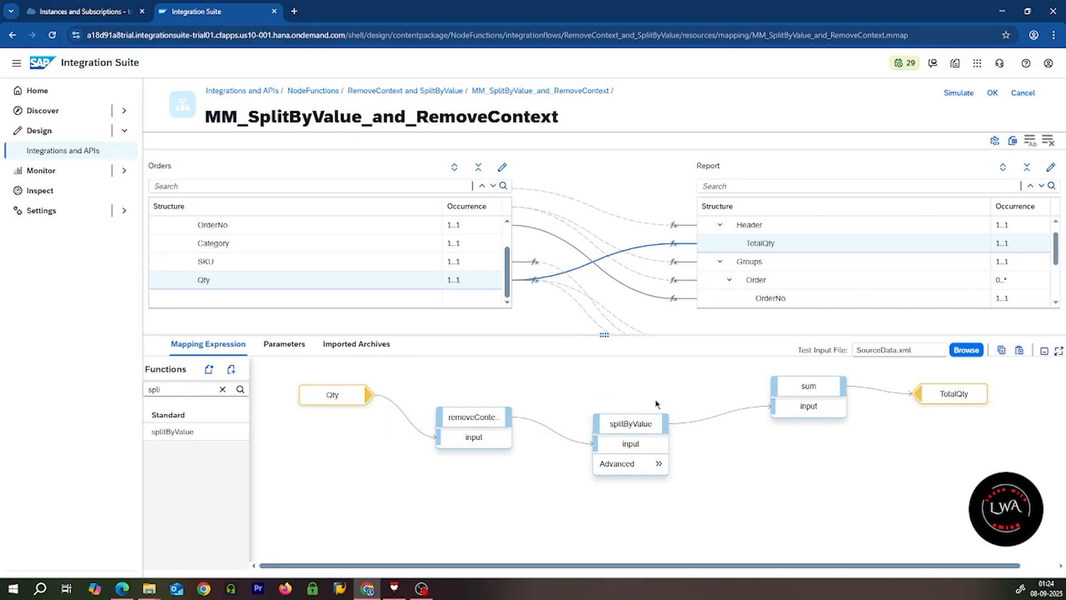
# - Display the splitByValue queue for the edited test data, examine where the quantity changes split the context, and close it
pyautogui.click(656, 402)
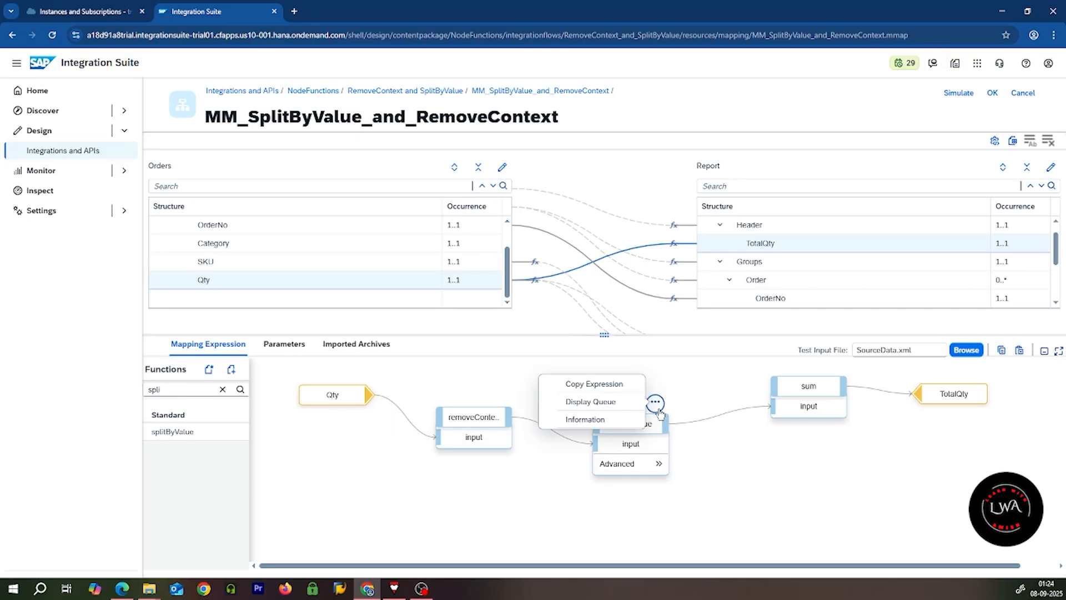
pyautogui.click(620, 410)
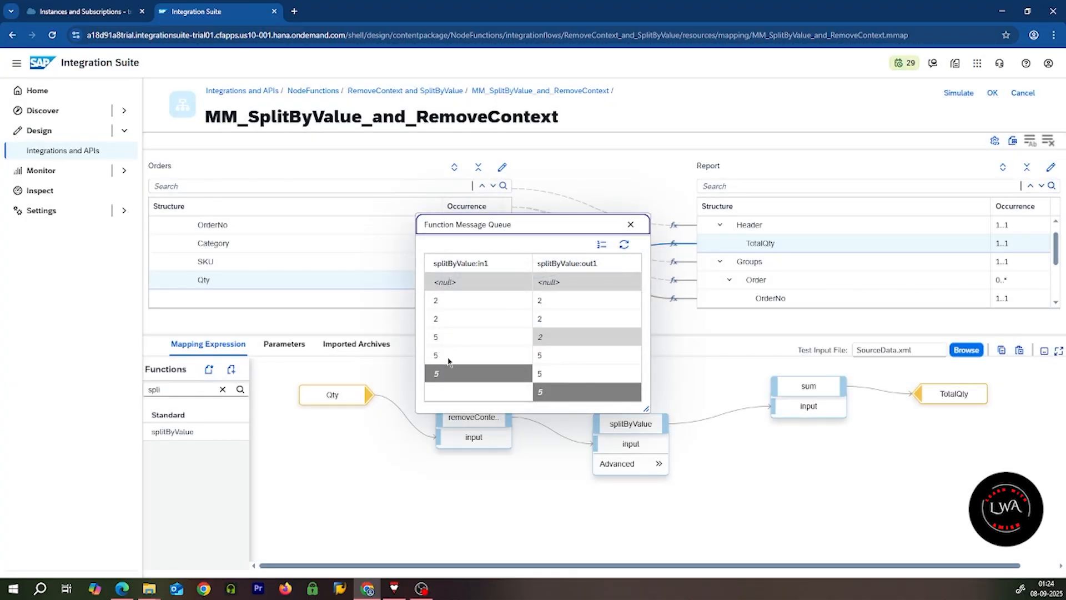
pyautogui.click(450, 324)
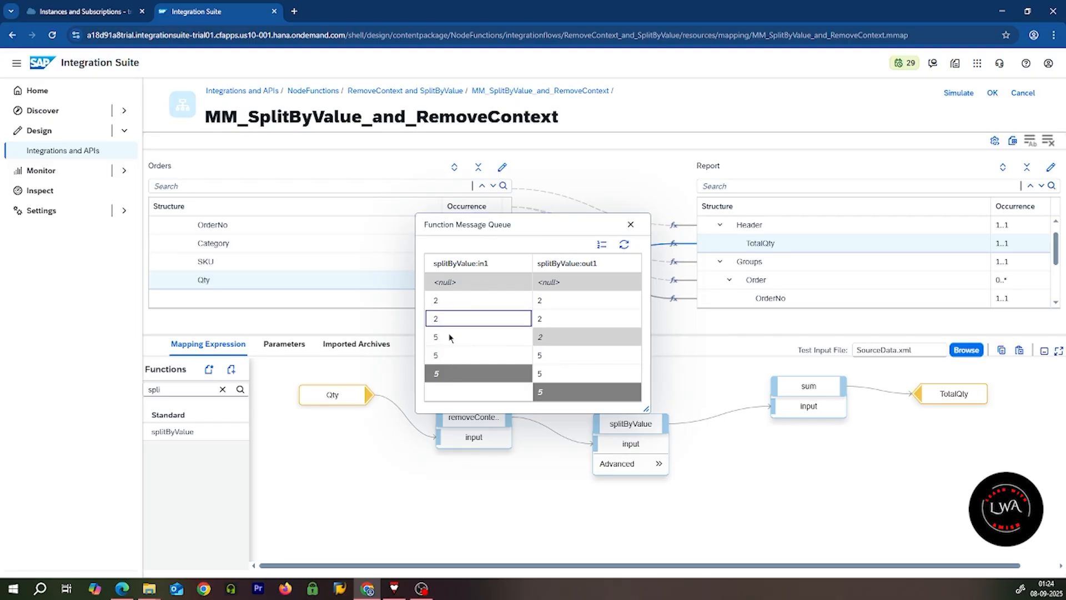
pyautogui.click(450, 338)
pyautogui.click(550, 341)
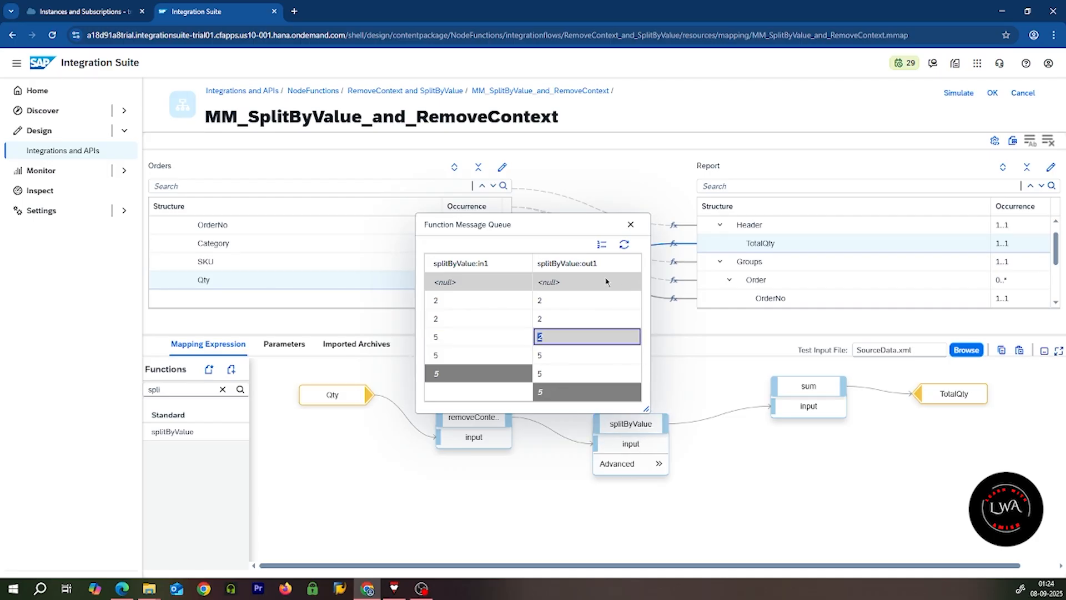
pyautogui.click(631, 230)
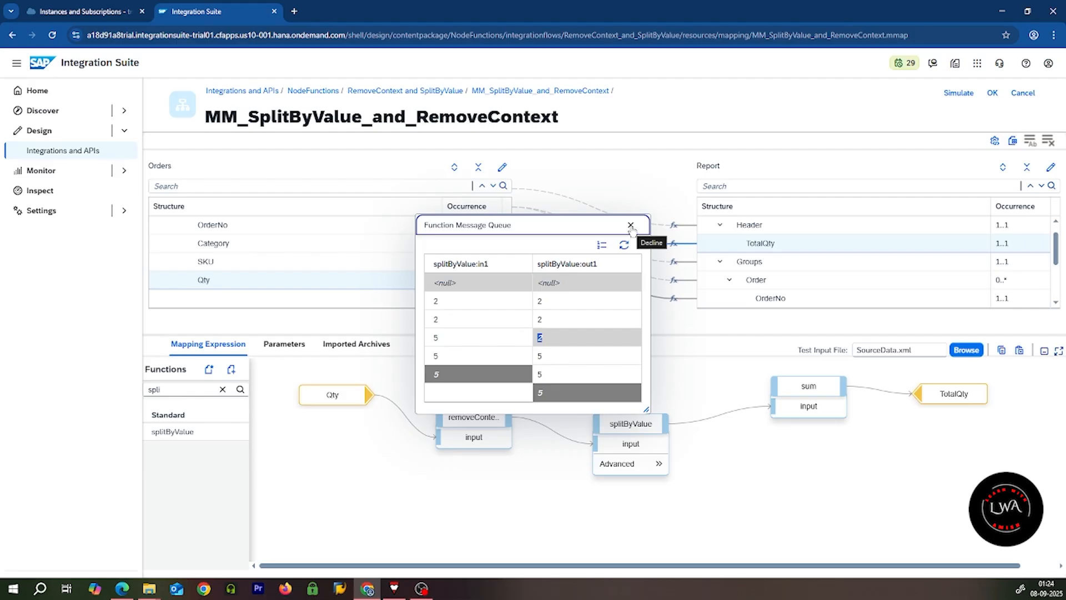
pyautogui.click(631, 226)
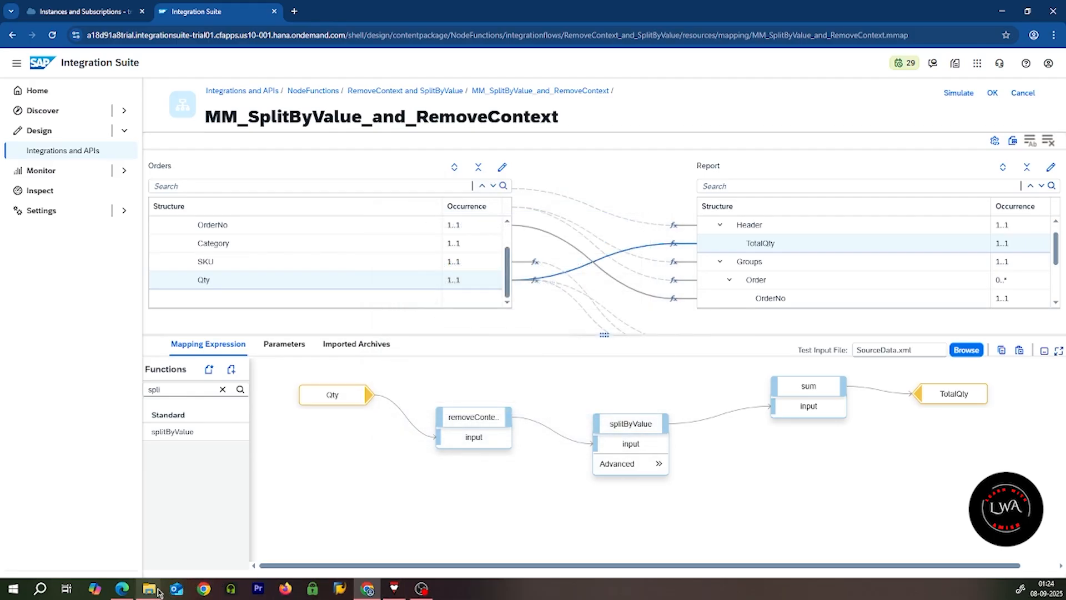
# - Switch to the RemoveContext And SplitByValue folder in File Explorer and open SourceData.xml in Notepad
pyautogui.moveTo(160, 592)
pyautogui.click(117, 543)
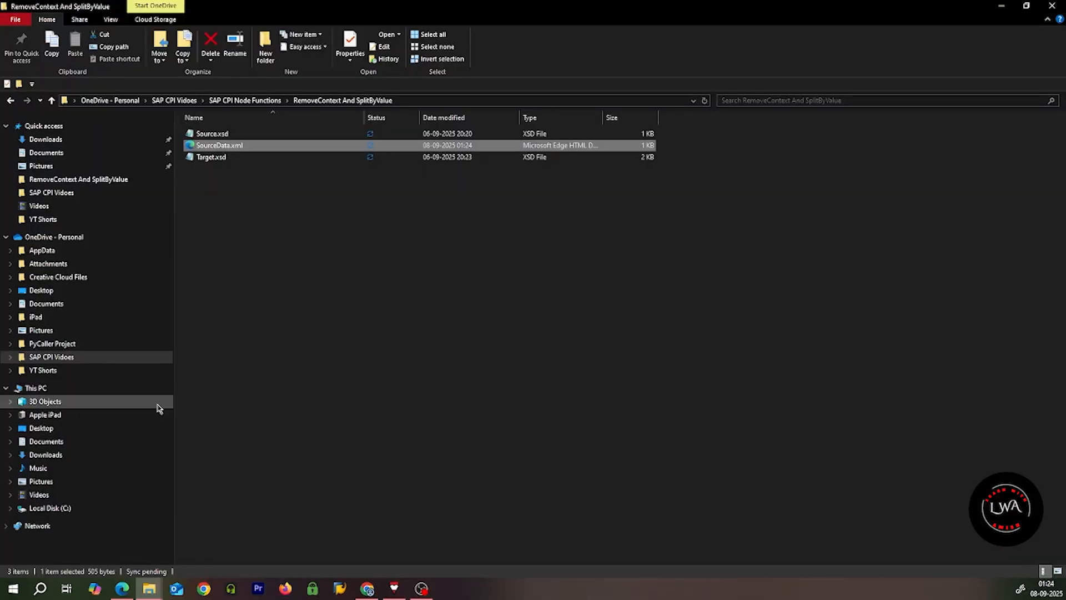
pyautogui.rightClick(274, 149)
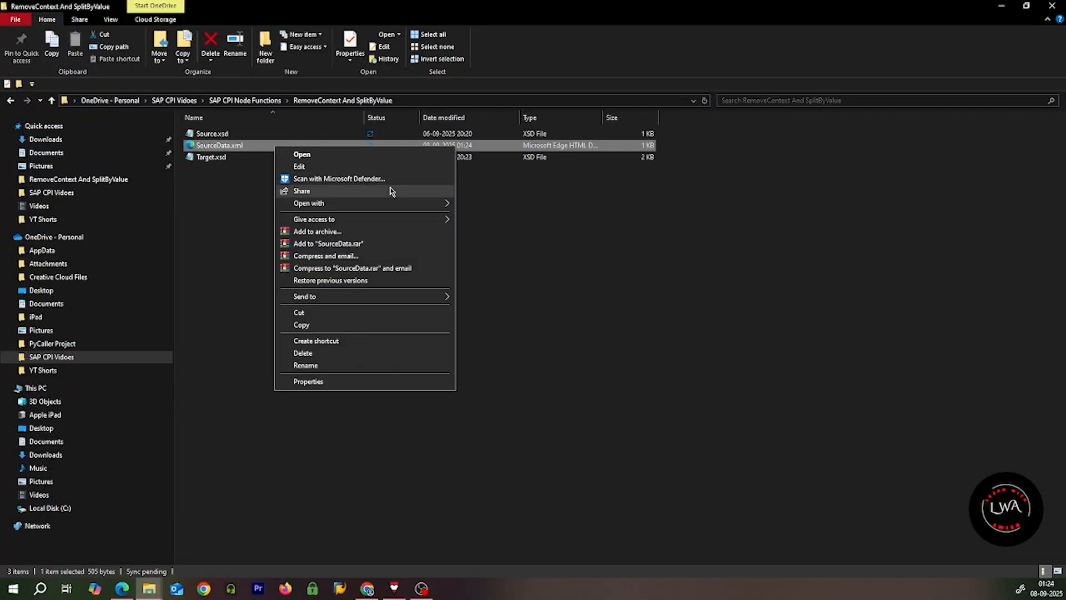
pyautogui.moveTo(414, 204)
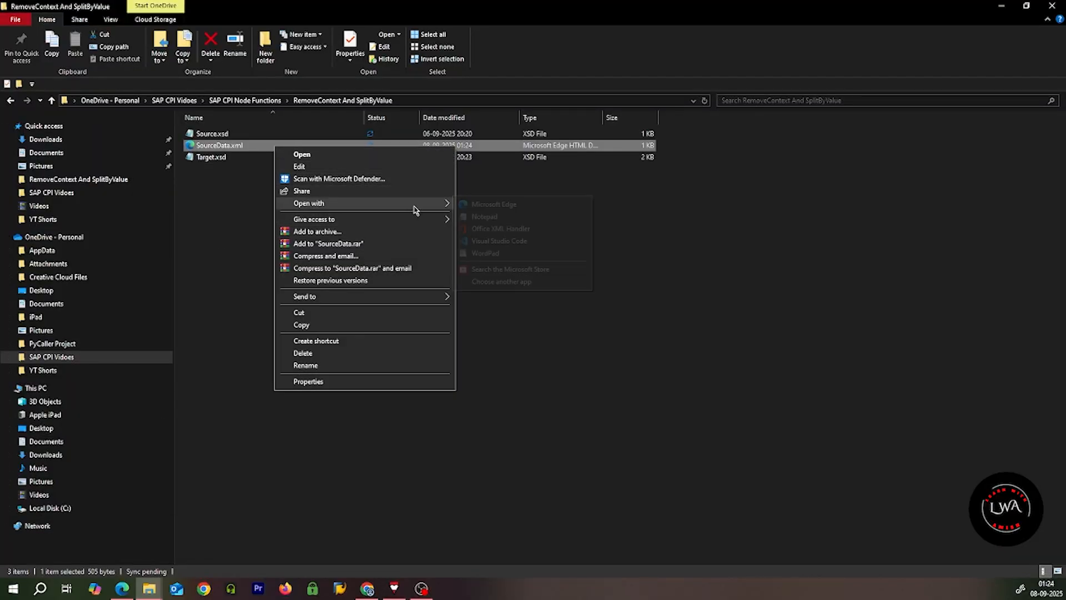
pyautogui.click(499, 225)
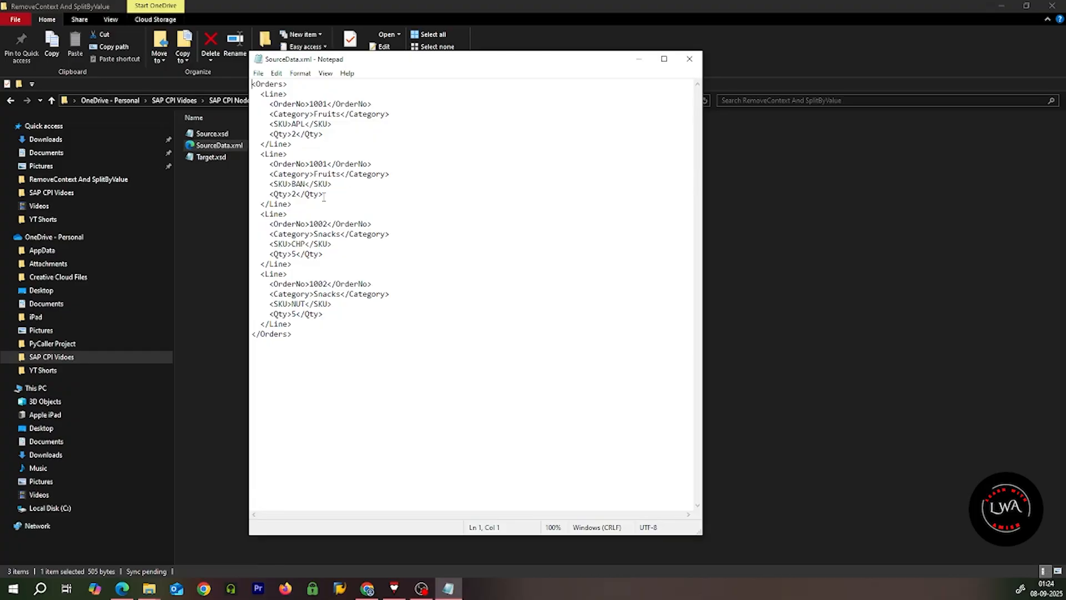
# - Clear the Qty value of SKU BAN so the element is empty, save SourceData.xml, and close it
pyautogui.moveTo(297, 194); pyautogui.dragTo(299, 194)
pyautogui.click(296, 195)
pyautogui.press('BackSpace')
pyautogui.hotkey('ctrl', 's')
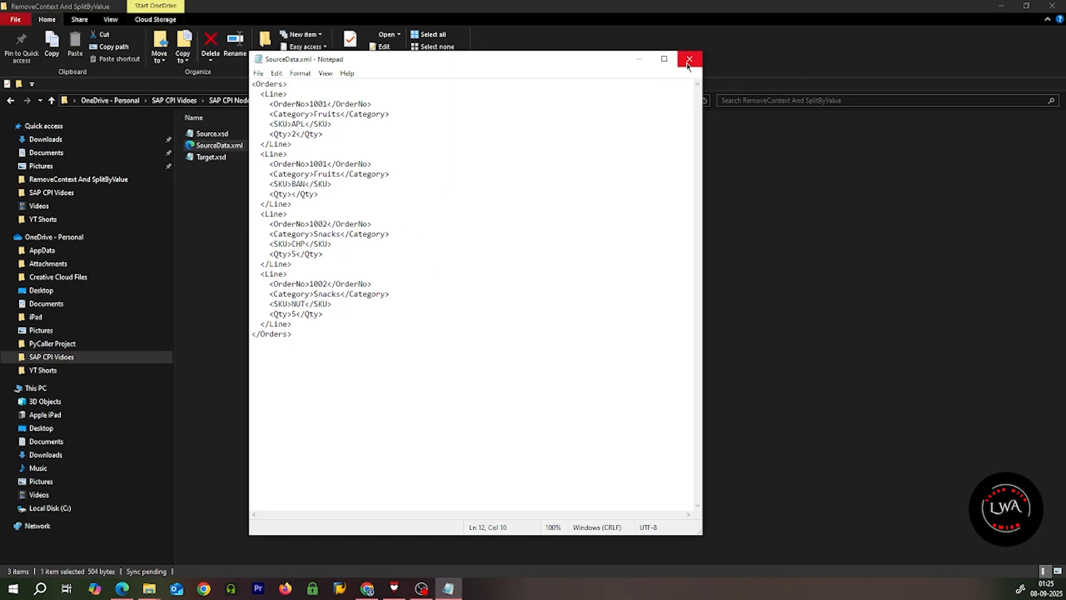
pyautogui.click(690, 58)
# - Switch back to Integration Suite in Chrome and upload the SourceData.xml with the empty Qty as the test input file
pyautogui.click(1001, 6)
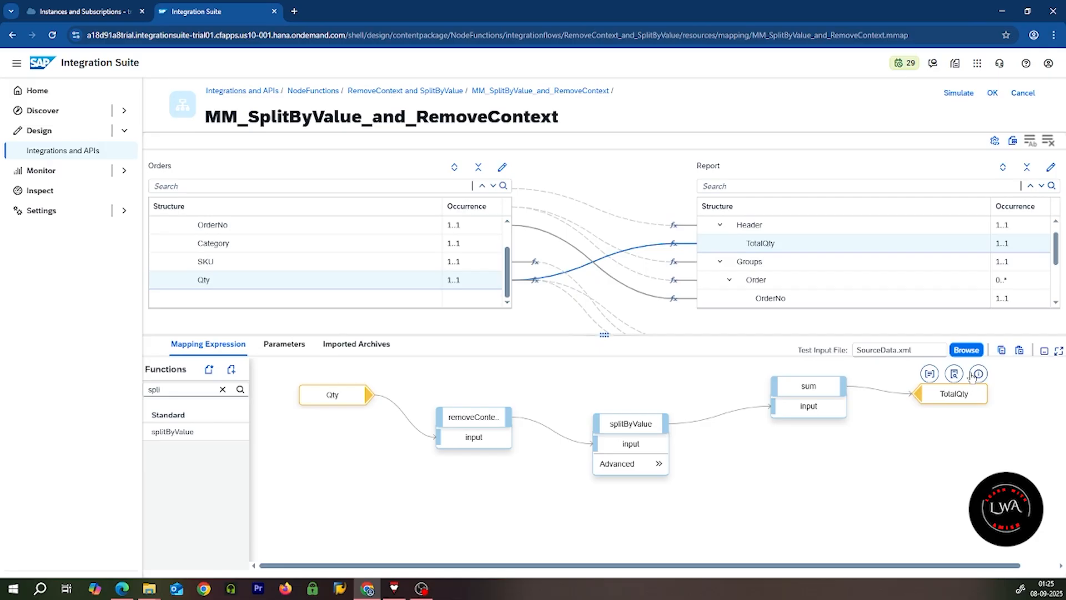
pyautogui.click(967, 350)
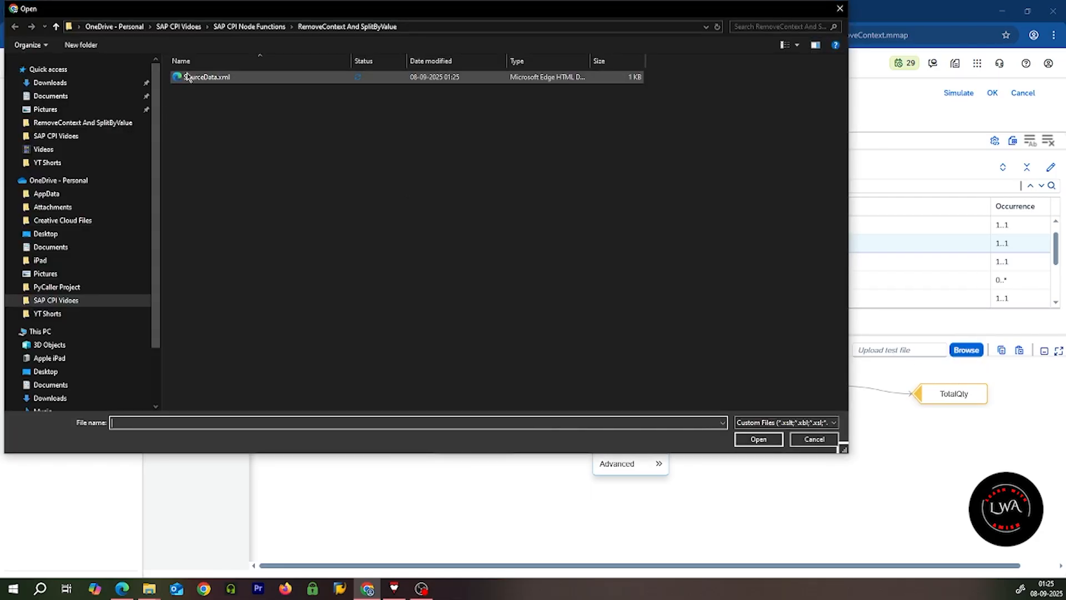
pyautogui.click(211, 79)
pyautogui.click(752, 434)
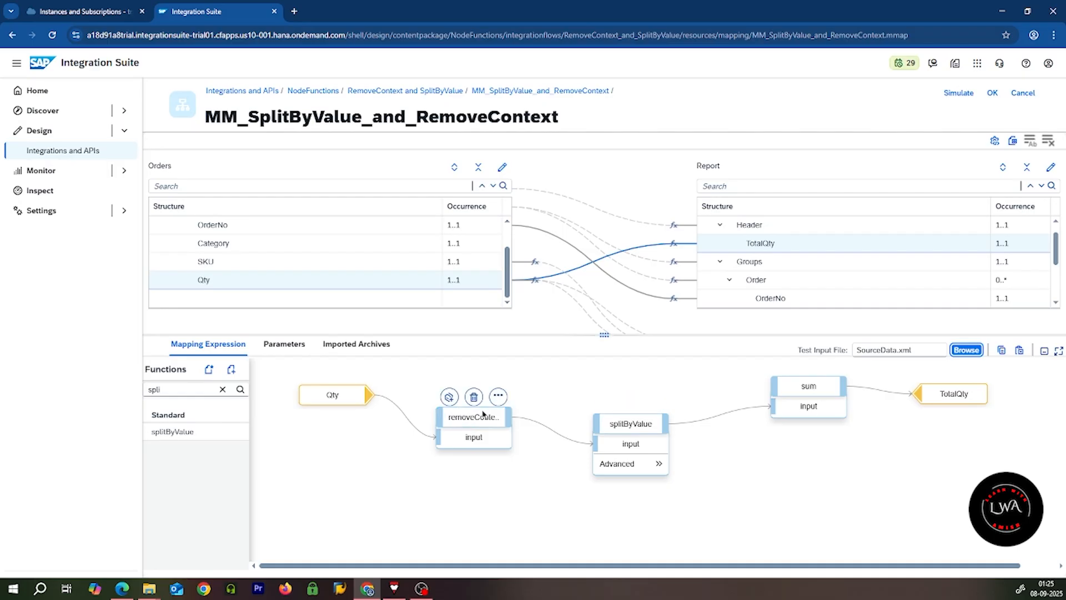
# - Display the queue of the source Qty field, examine how the empty value is represented, and close it
pyautogui.moveTo(348, 400)
pyautogui.click(356, 382)
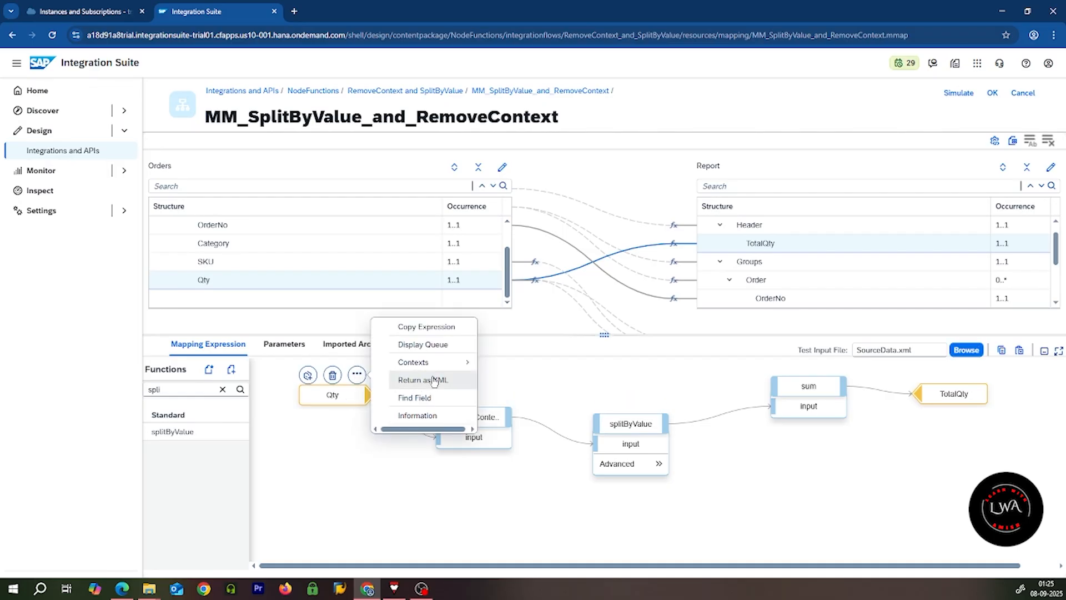
pyautogui.click(448, 352)
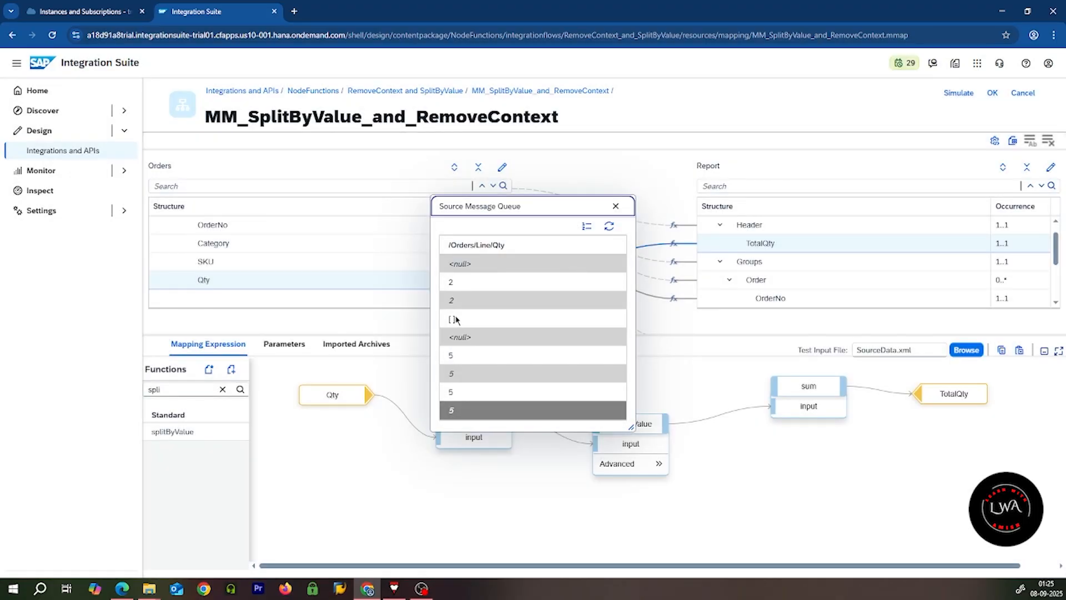
pyautogui.moveTo(456, 320); pyautogui.dragTo(422, 324)
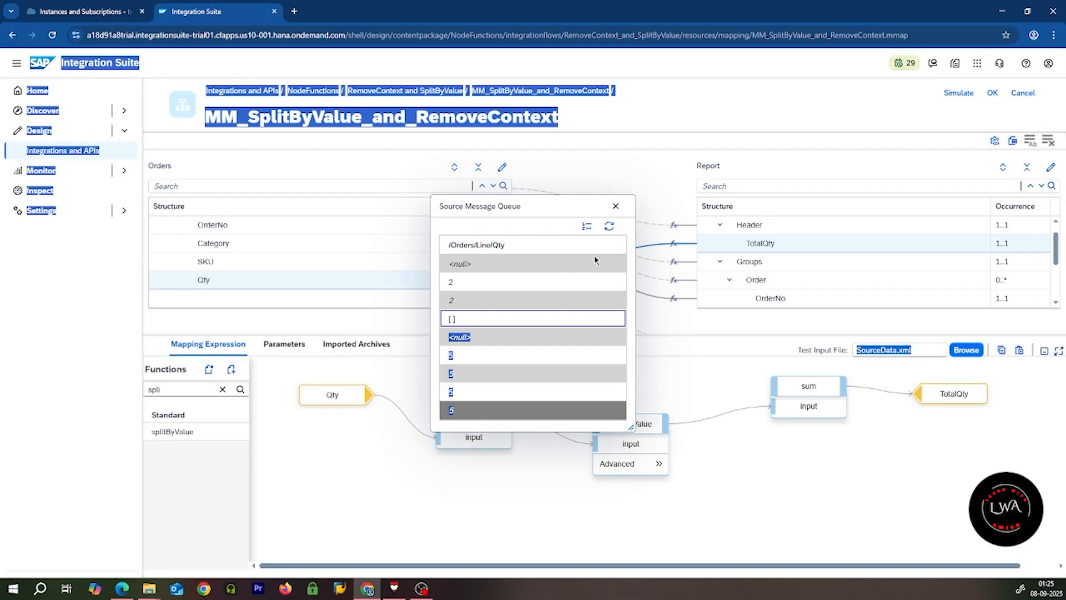
pyautogui.click(616, 207)
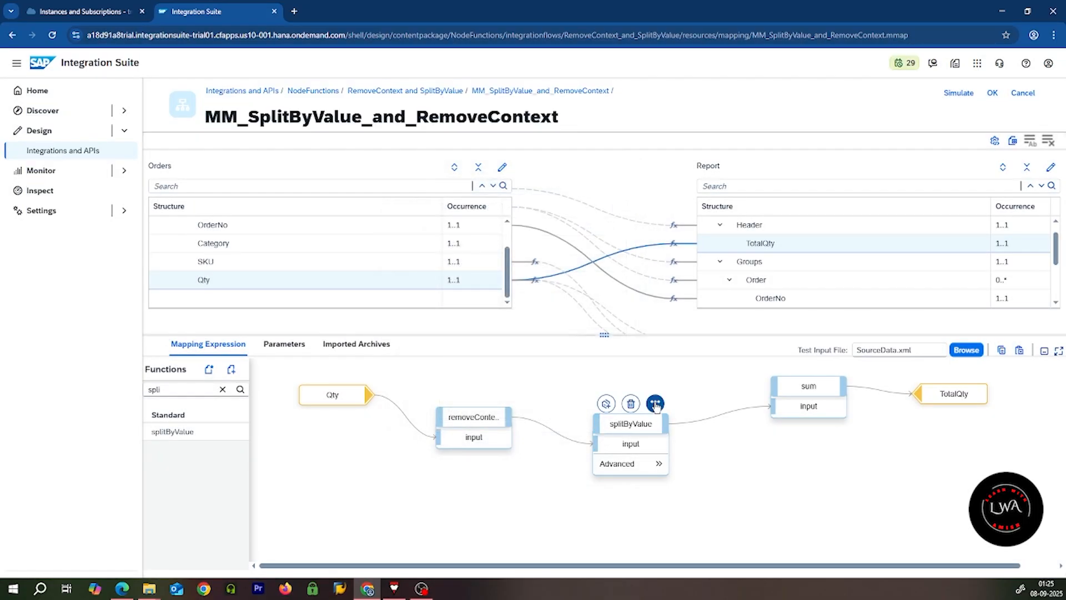
# - Display the splitByValue queue, compare how the input and output handle the empty Qty under Value change, and close it
pyautogui.click(656, 402)
pyautogui.click(591, 402)
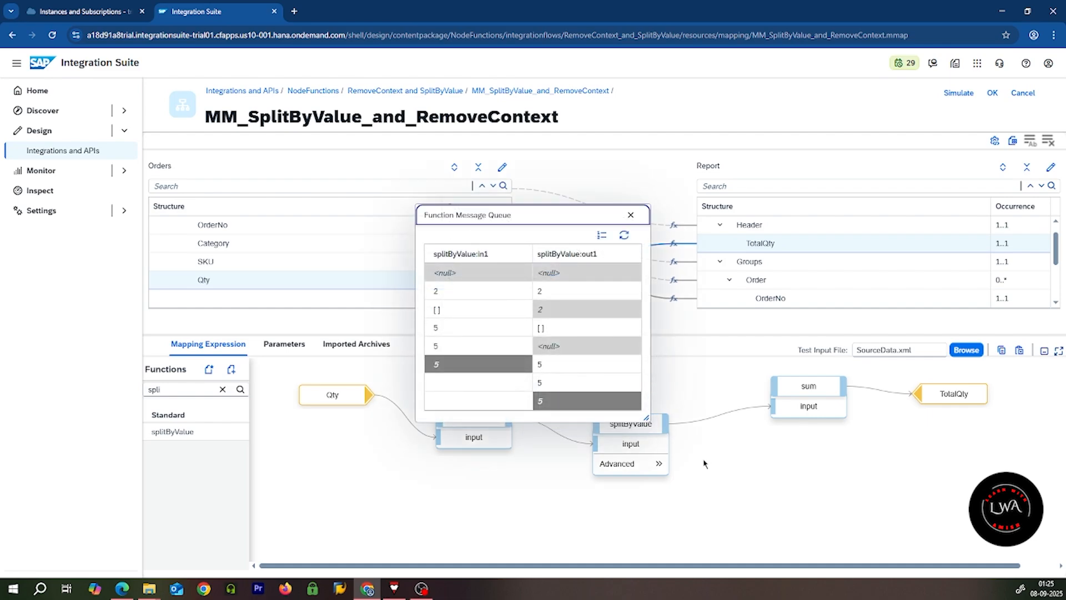
pyautogui.click(445, 294)
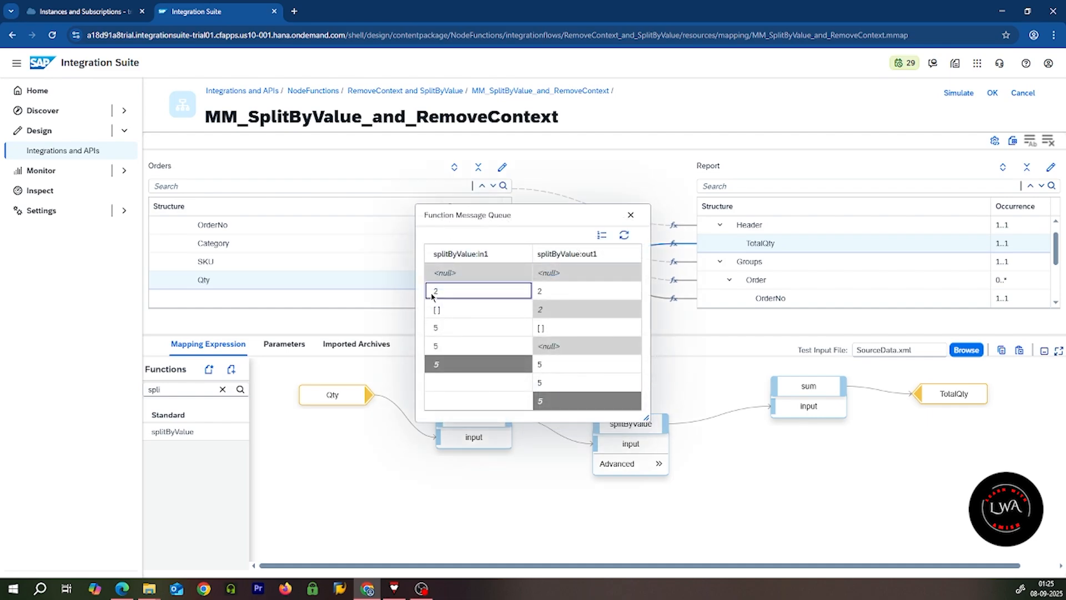
pyautogui.click(441, 329)
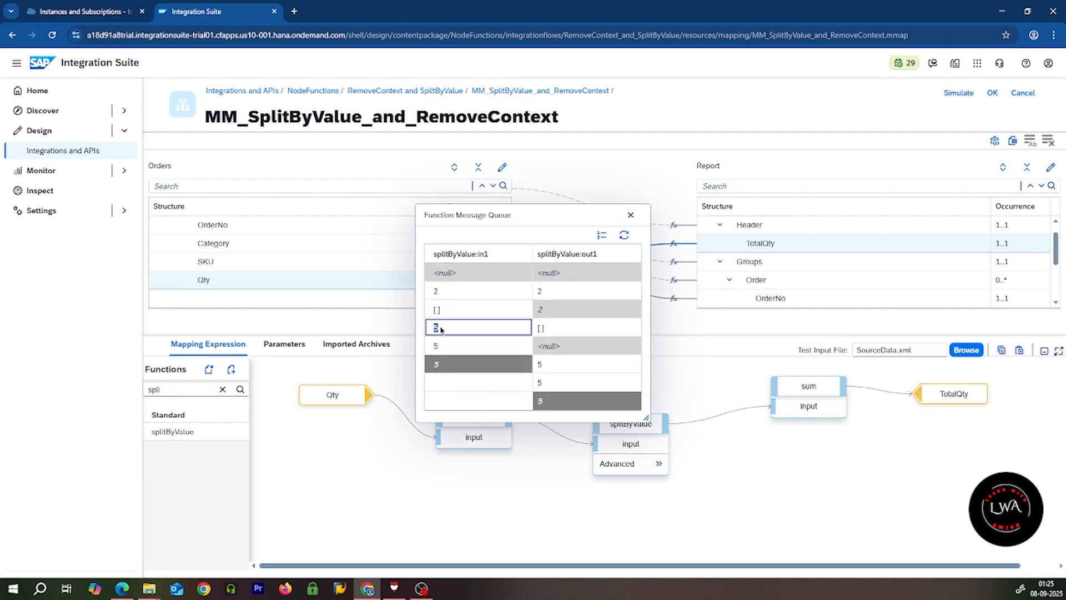
pyautogui.click(546, 311)
pyautogui.click(570, 349)
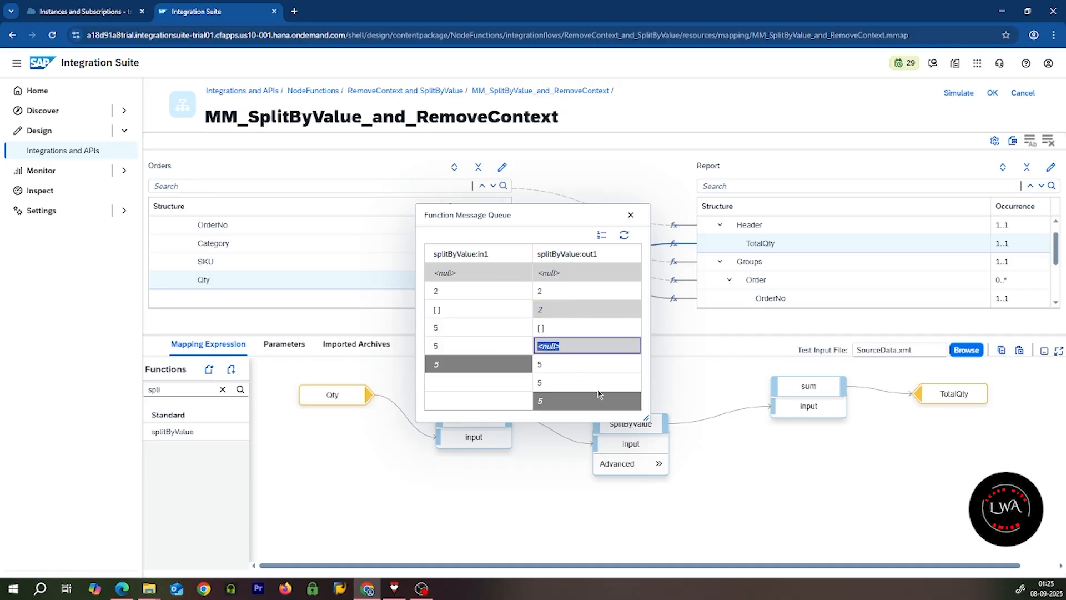
pyautogui.click(546, 311)
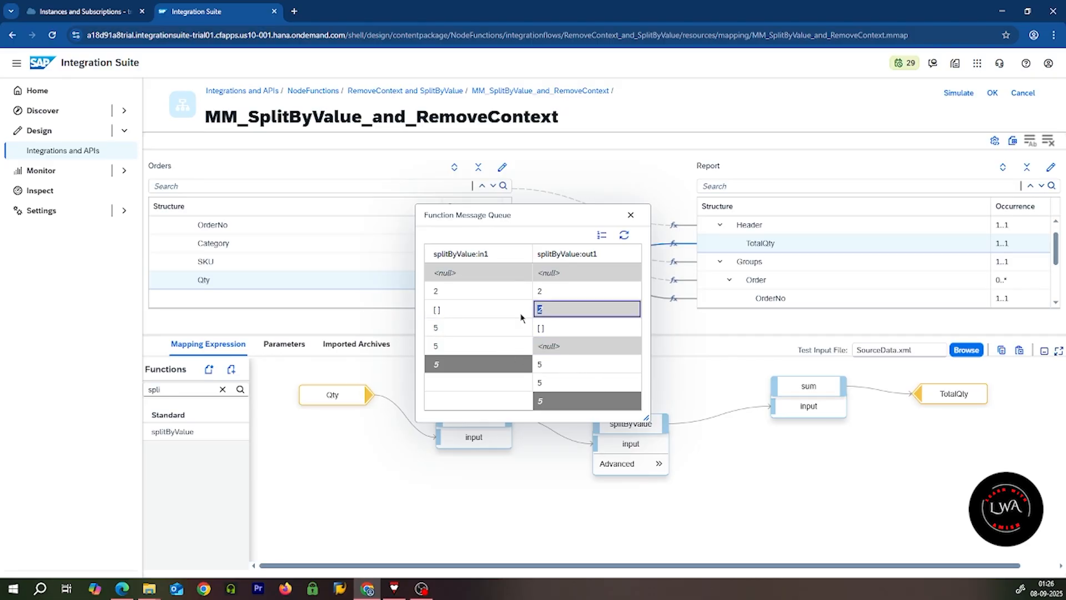
pyautogui.click(576, 350)
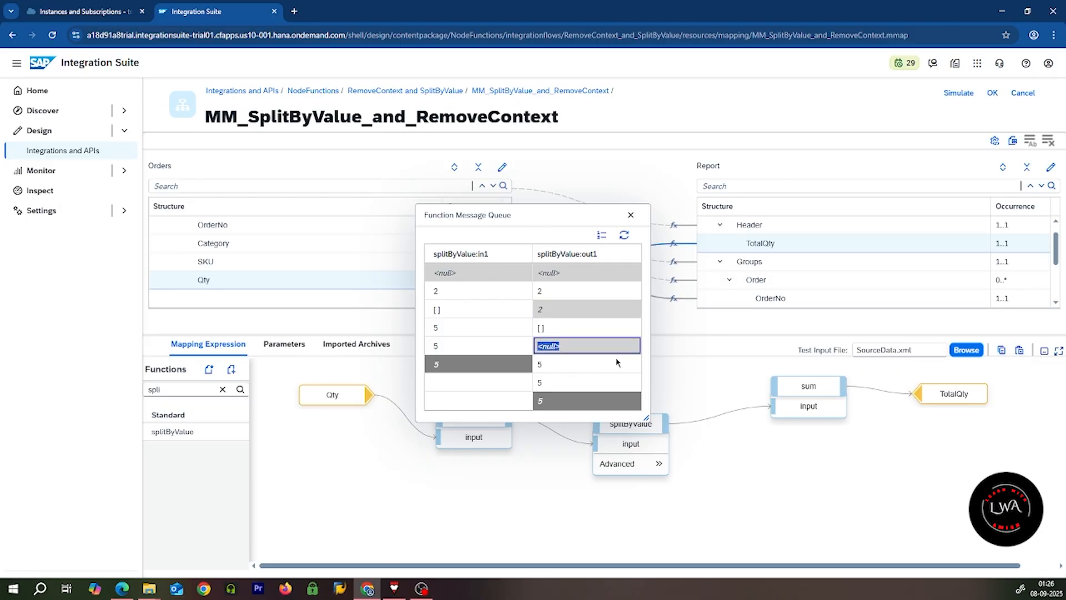
pyautogui.click(630, 216)
# - Review the Context Change on options in splitByValue's advanced settings and close them without changing the selection
pyautogui.click(658, 464)
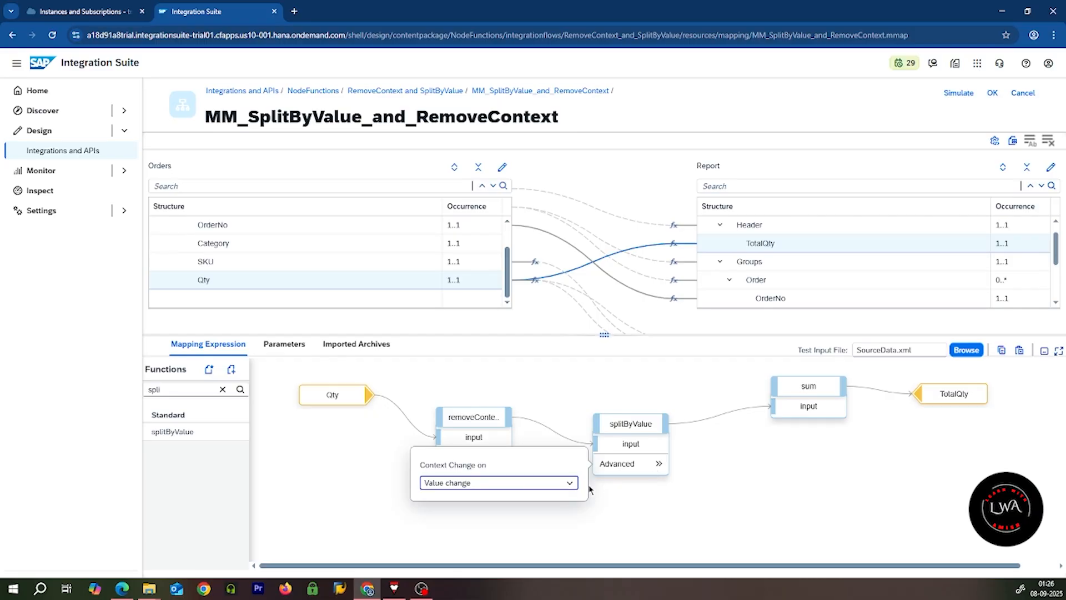
pyautogui.click(540, 486)
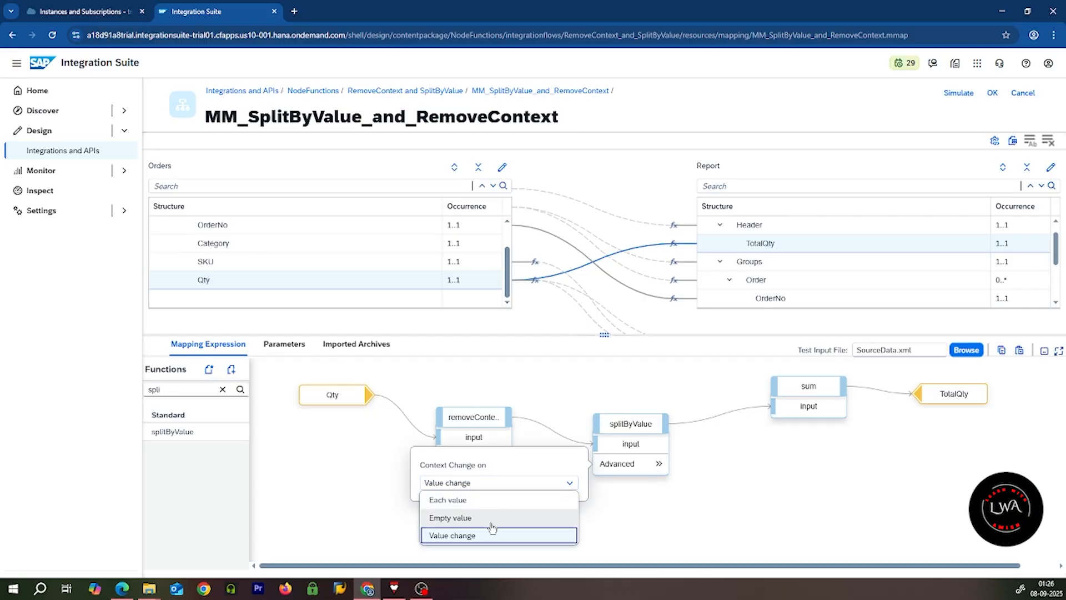
pyautogui.click(794, 503)
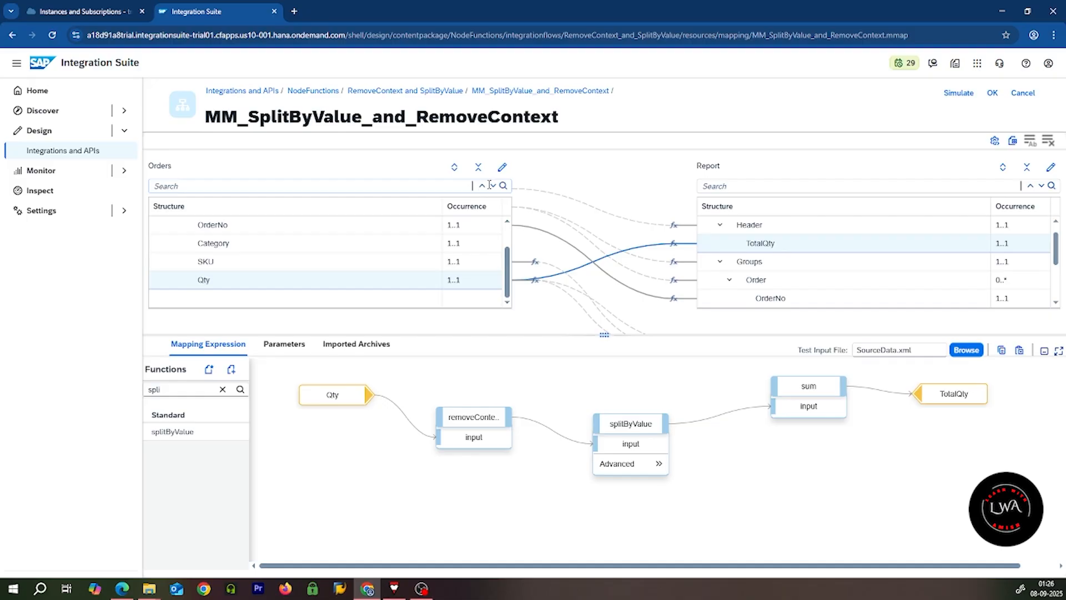
# - Enlarge the mapping expression area slightly by shifting its divider towards the Orders and Report structures
pyautogui.moveTo(603, 336); pyautogui.dragTo(607, 317)
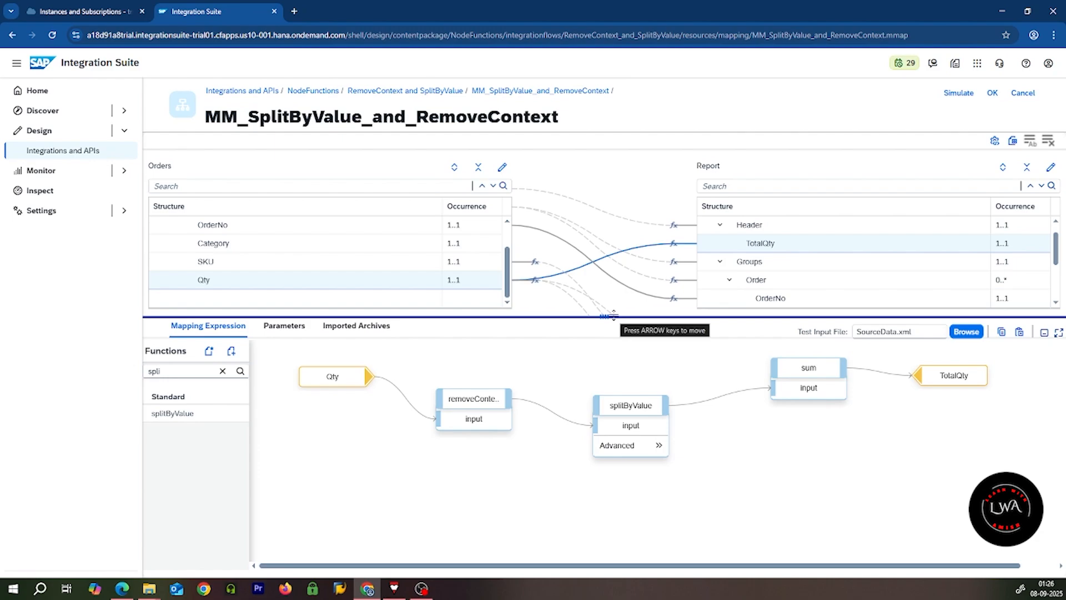
pyautogui.moveTo(760, 396)
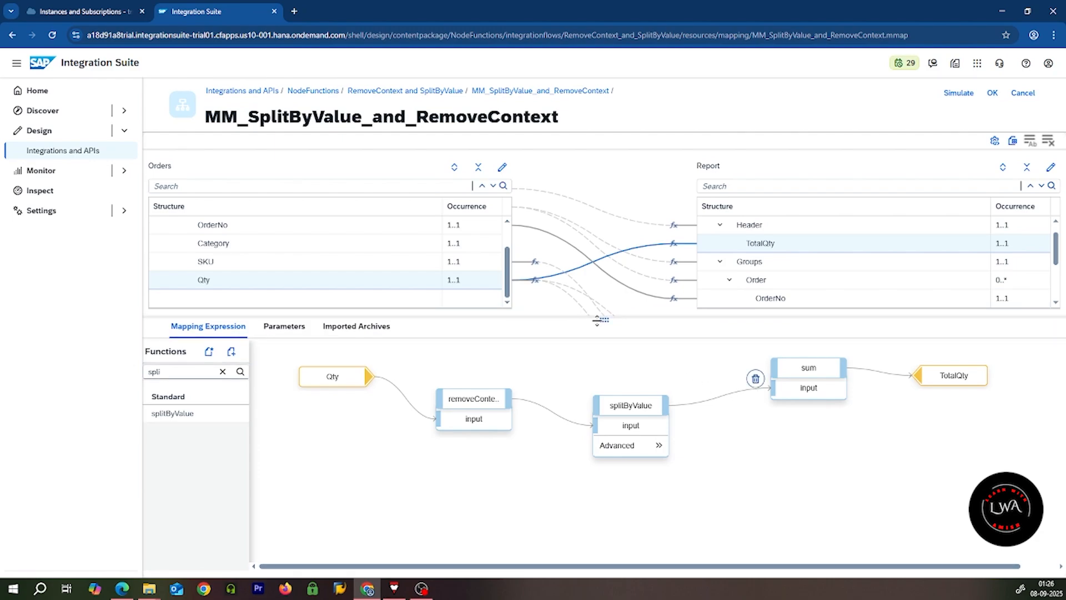
pyautogui.moveTo(597, 316); pyautogui.dragTo(598, 313)
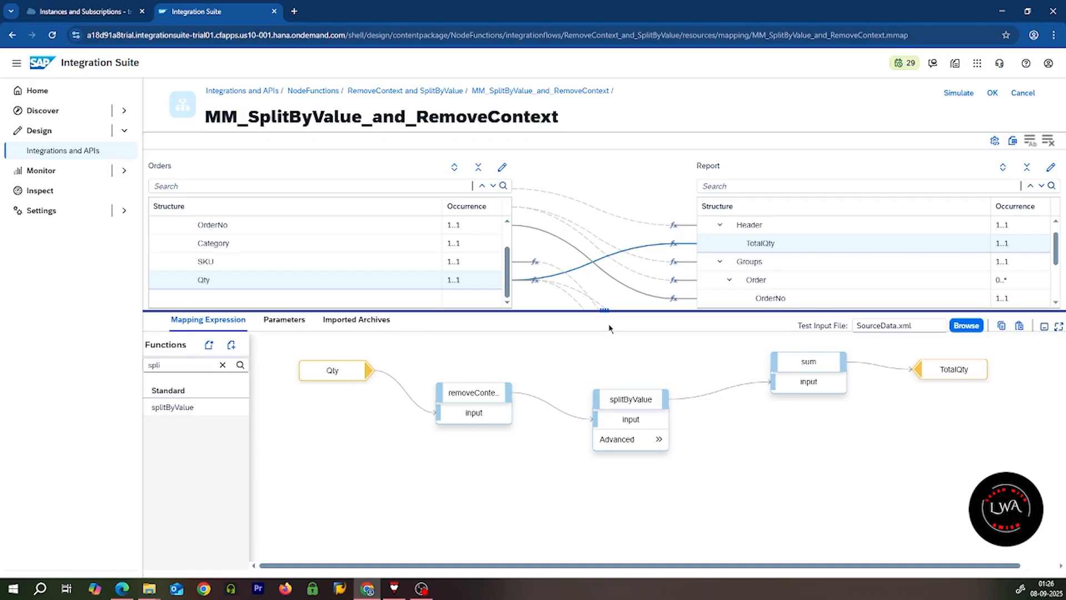
# - Clear the function search, look through the functions in the Node Functions category, and return to the category list
pyautogui.click(223, 365)
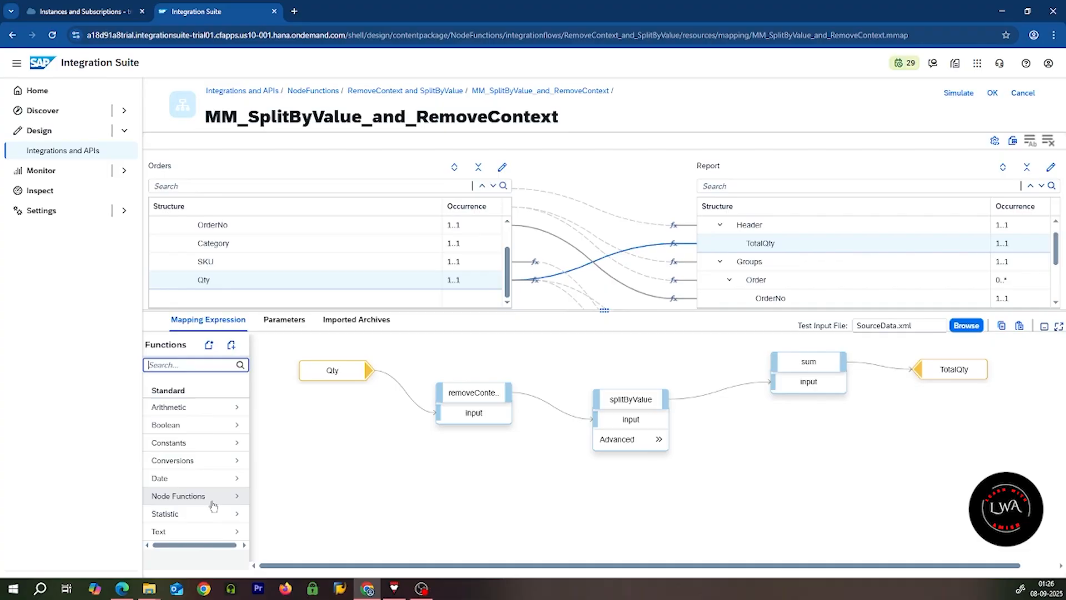
pyautogui.click(212, 503)
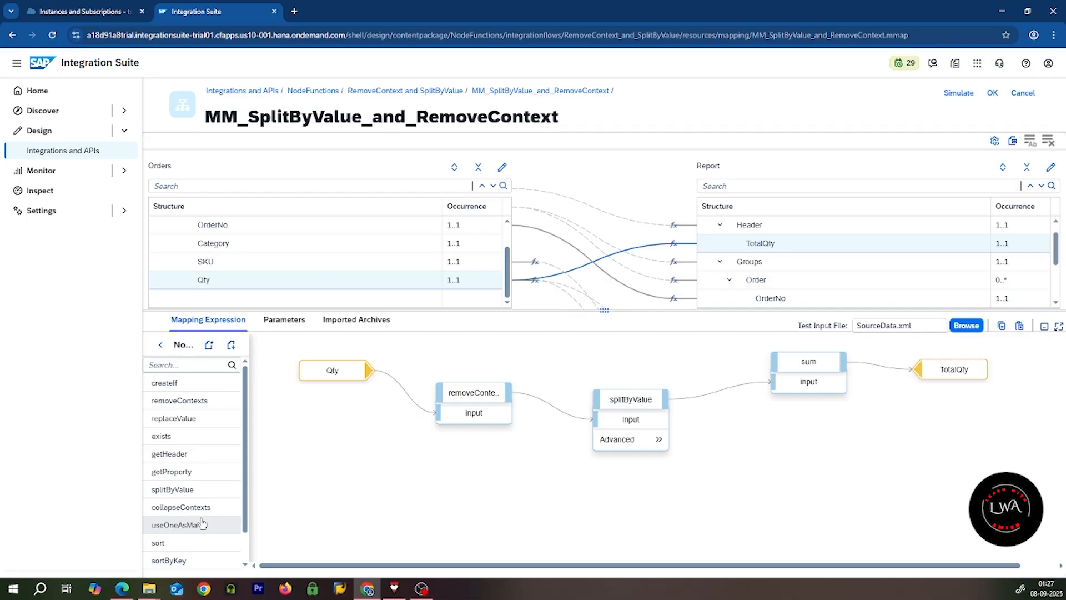
pyautogui.scroll(-2, 189, 533)
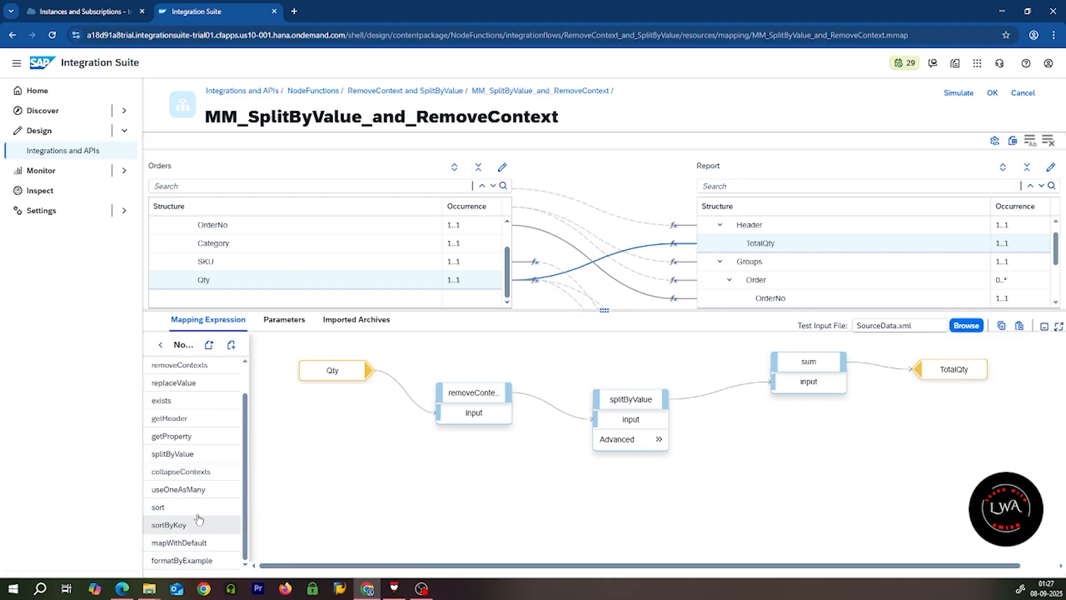
pyautogui.scroll(3, 200, 489)
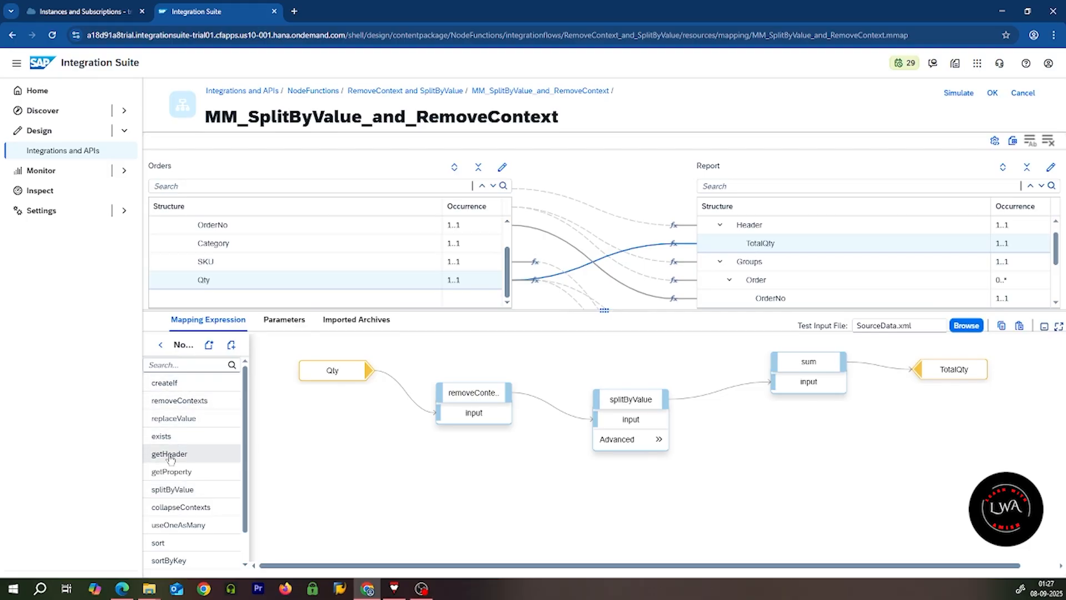
pyautogui.click(161, 346)
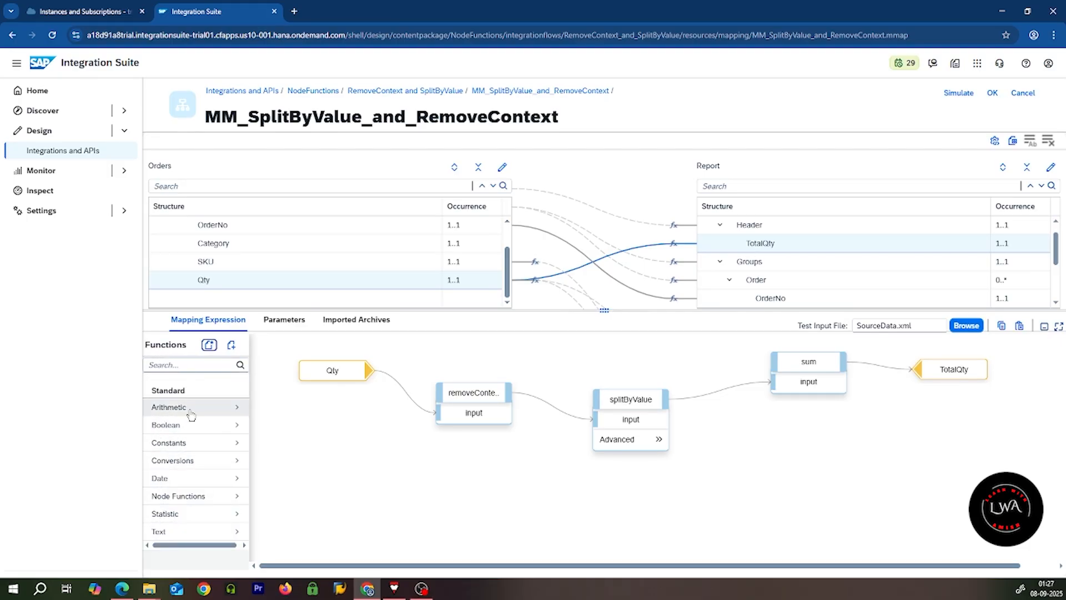